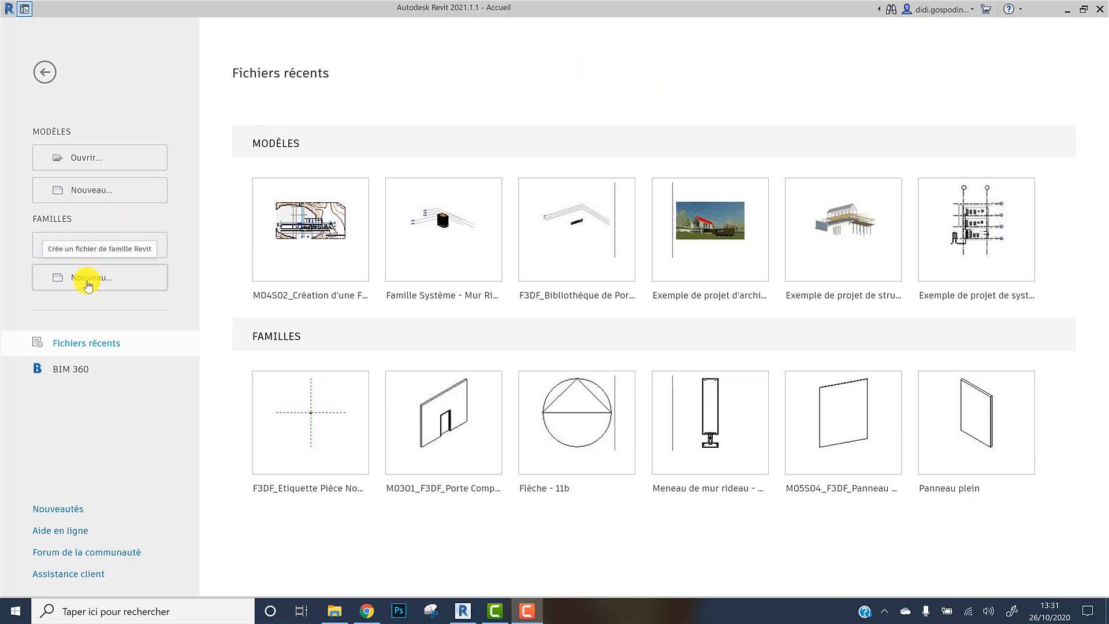
Create a new family from the Modèle générique métrique.rft template
{"action": "left_click", "coordinate": [85, 299]}
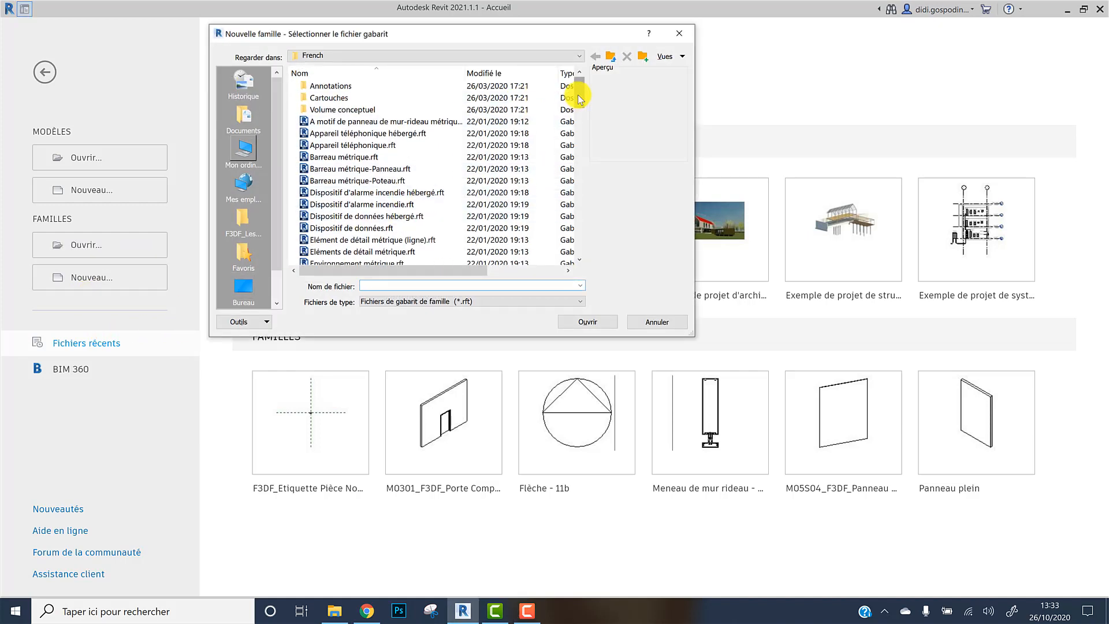
{"action": "scroll", "coordinate": [578, 101], "scroll_direction": "down", "scroll_amount": 1}
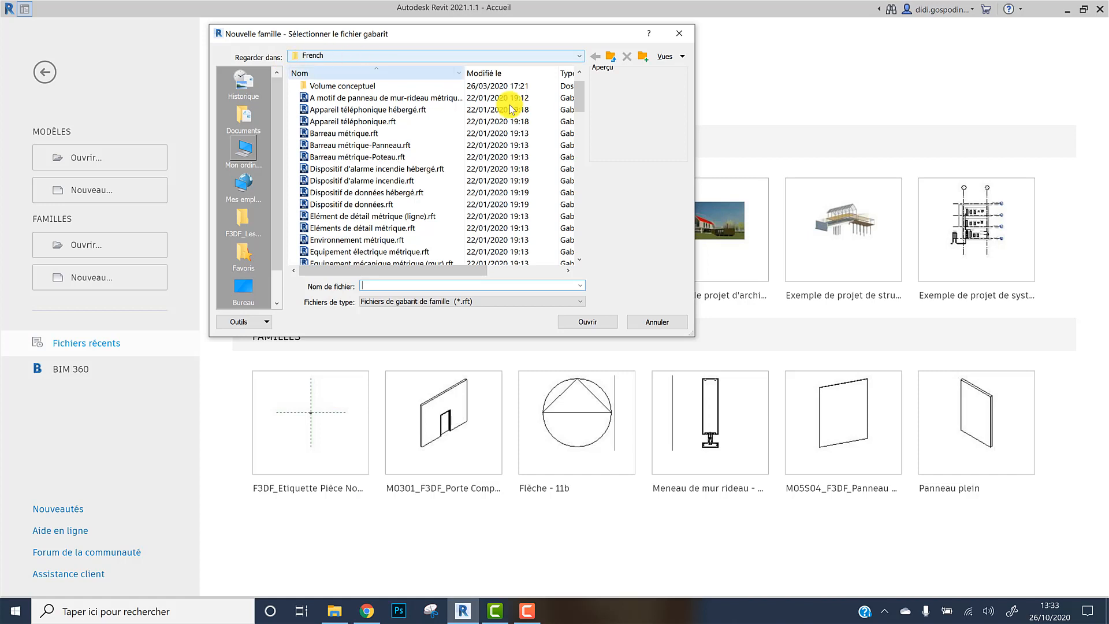
{"action": "left_click_drag", "start_coordinate": [580, 99], "coordinate": [549, 185]}
{"action": "left_click", "coordinate": [407, 215]}
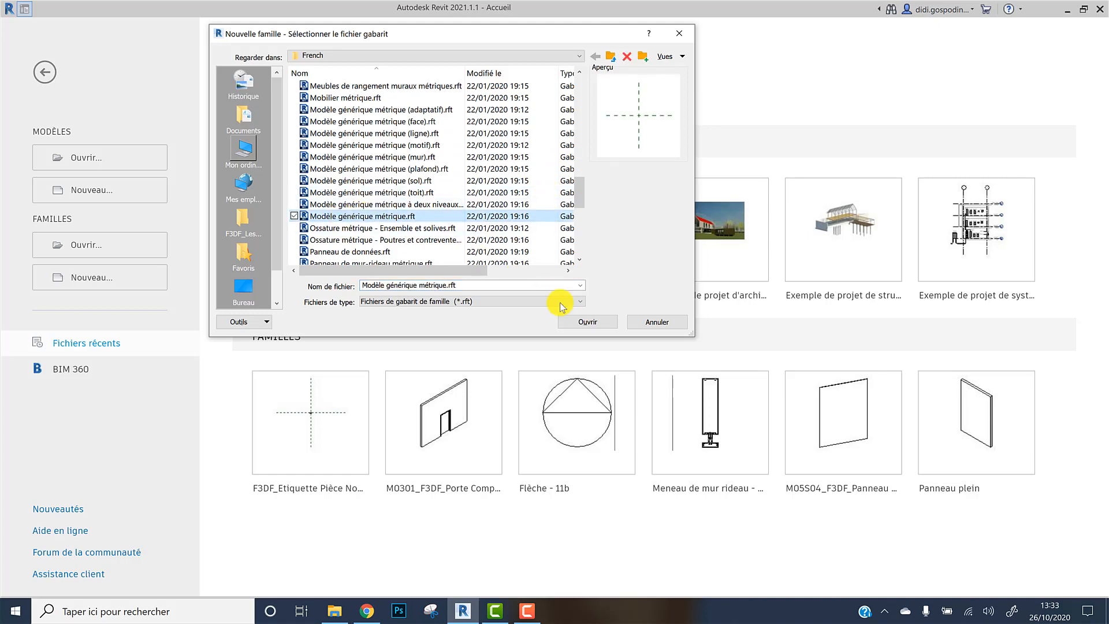
{"action": "left_click", "coordinate": [582, 324]}
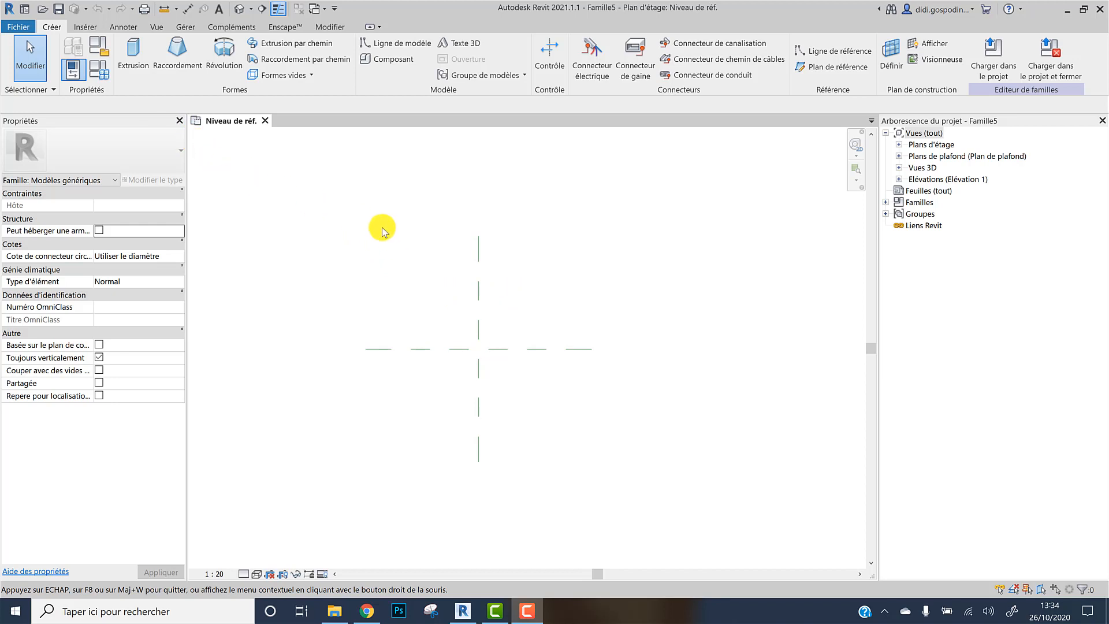
Start an extrusion and sketch a rectangle about 1200 x 1200 mm left of the reference plane intersection
{"action": "left_click", "coordinate": [134, 58]}
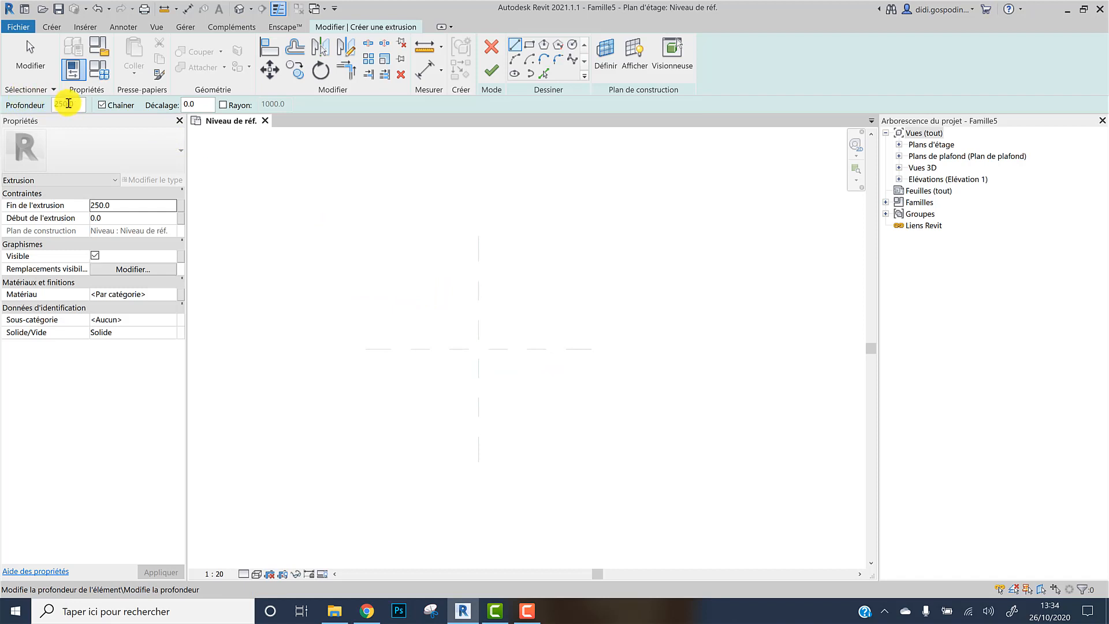
{"action": "left_click", "coordinate": [530, 45]}
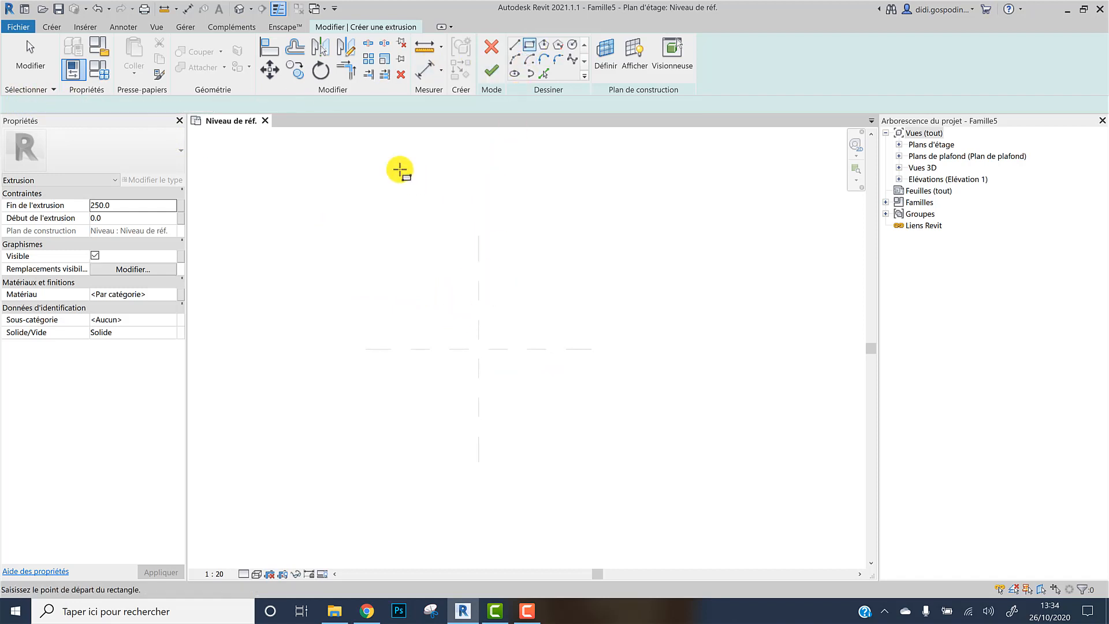
{"action": "left_click", "coordinate": [900, 144]}
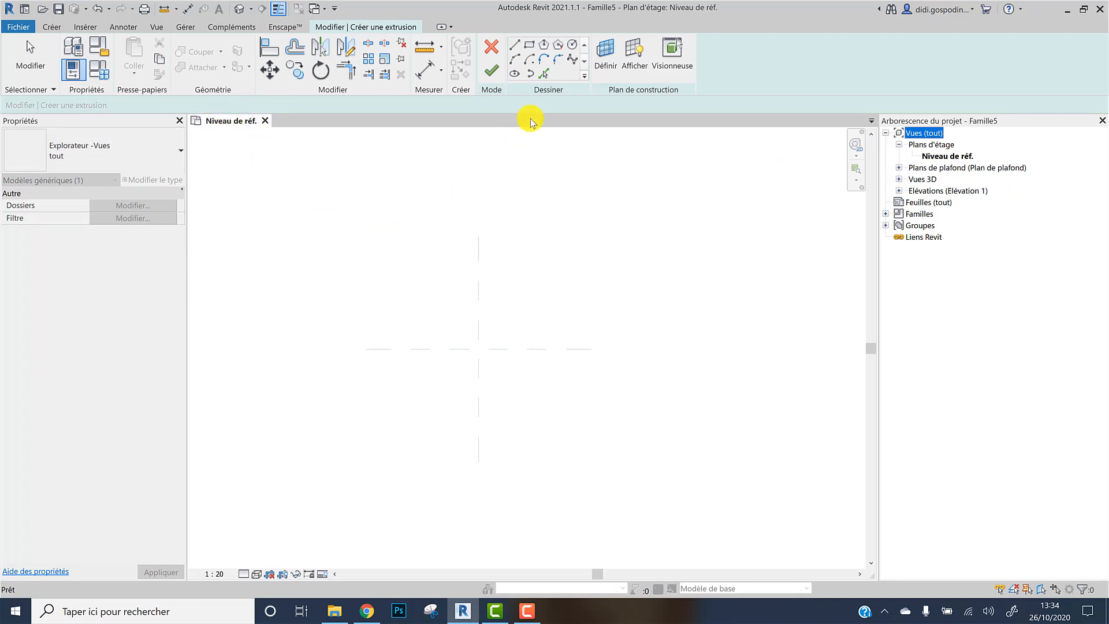
{"action": "left_click", "coordinate": [530, 45]}
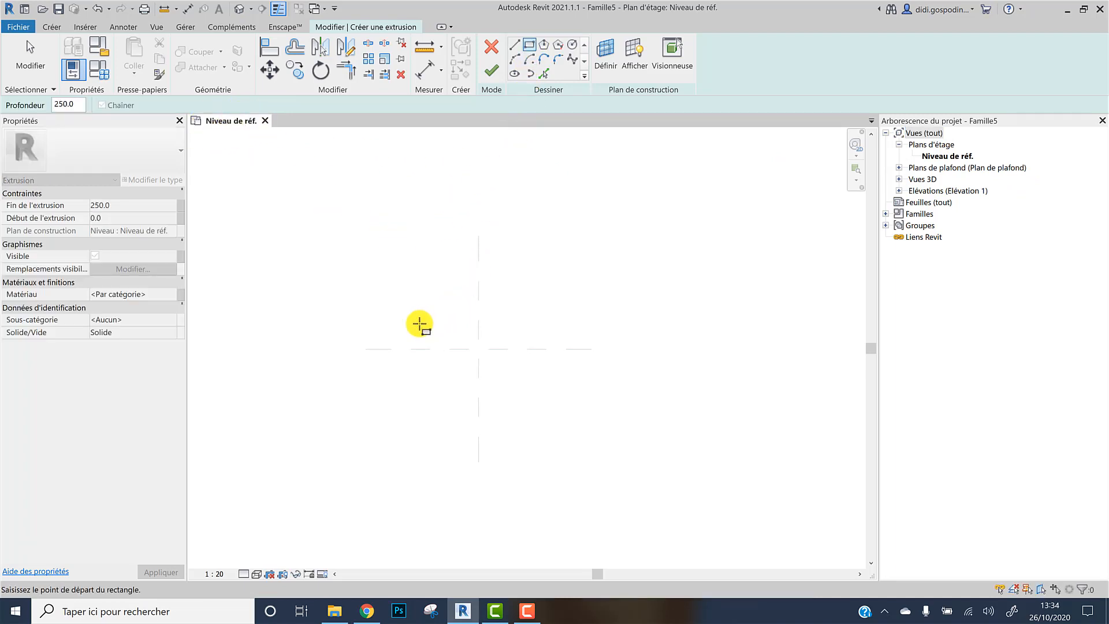
{"action": "left_click", "coordinate": [397, 319]}
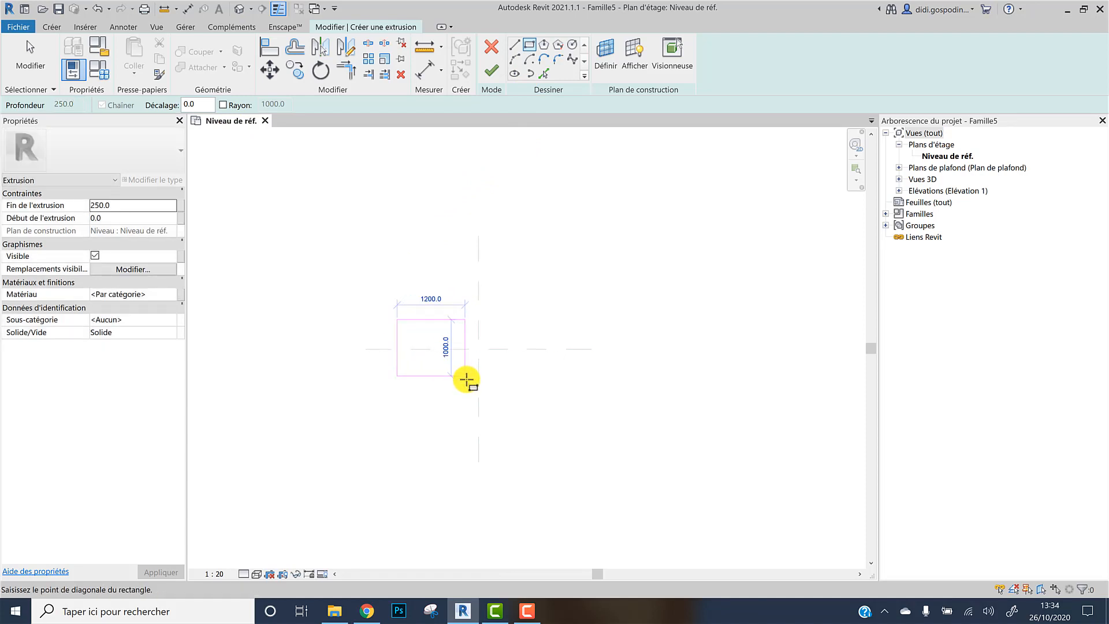
{"action": "left_click", "coordinate": [465, 387]}
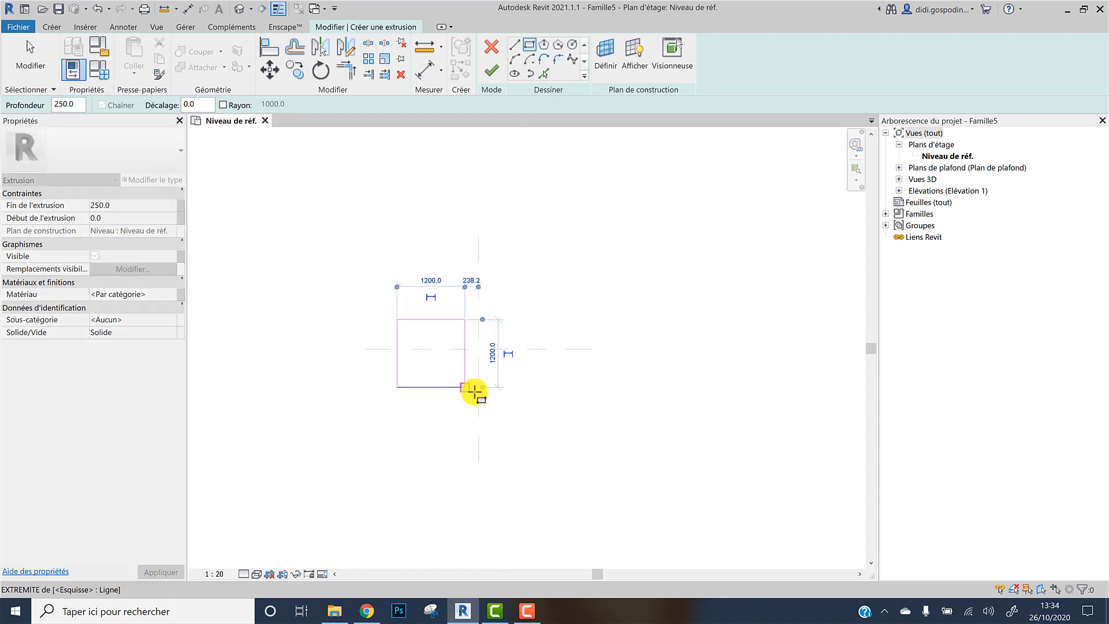
Set the extrusion depth to 2400 mm and finish the extrusion sketch
{"action": "left_click", "coordinate": [77, 106]}
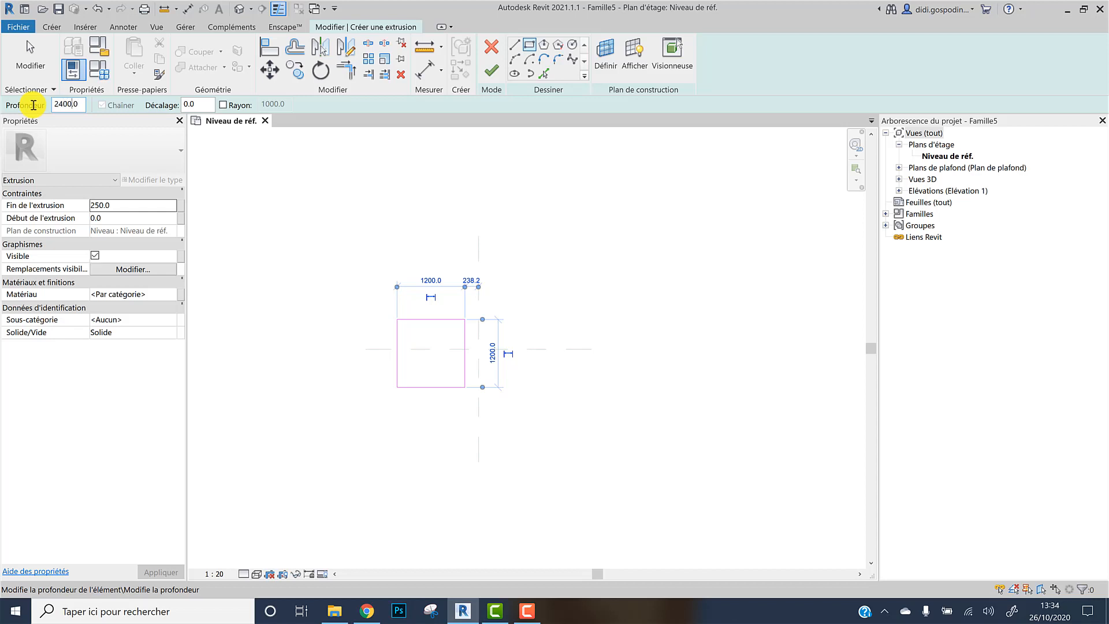
{"action": "key", "text": "Return"}
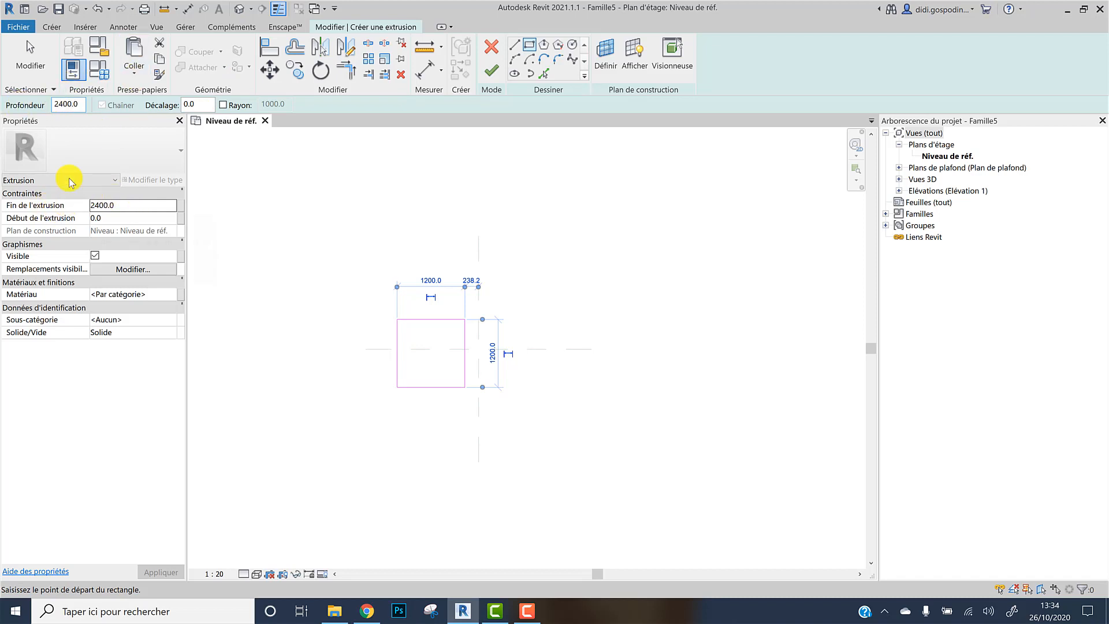
{"action": "left_click", "coordinate": [30, 58]}
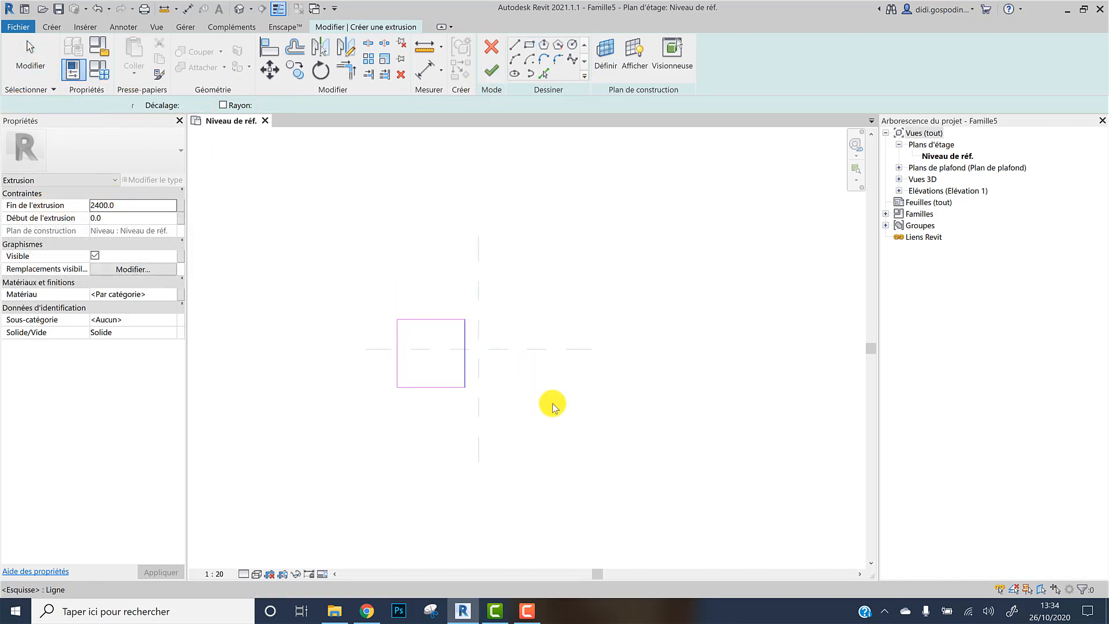
{"action": "key", "text": "Escape"}
{"action": "key", "text": "Escape"}
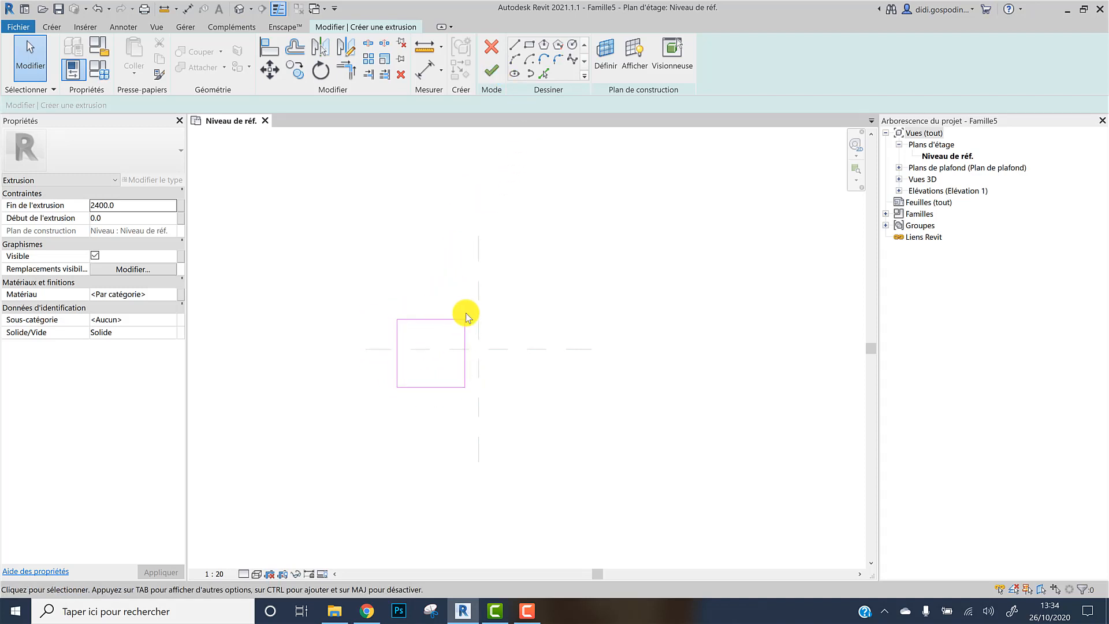
{"action": "left_click", "coordinate": [490, 72]}
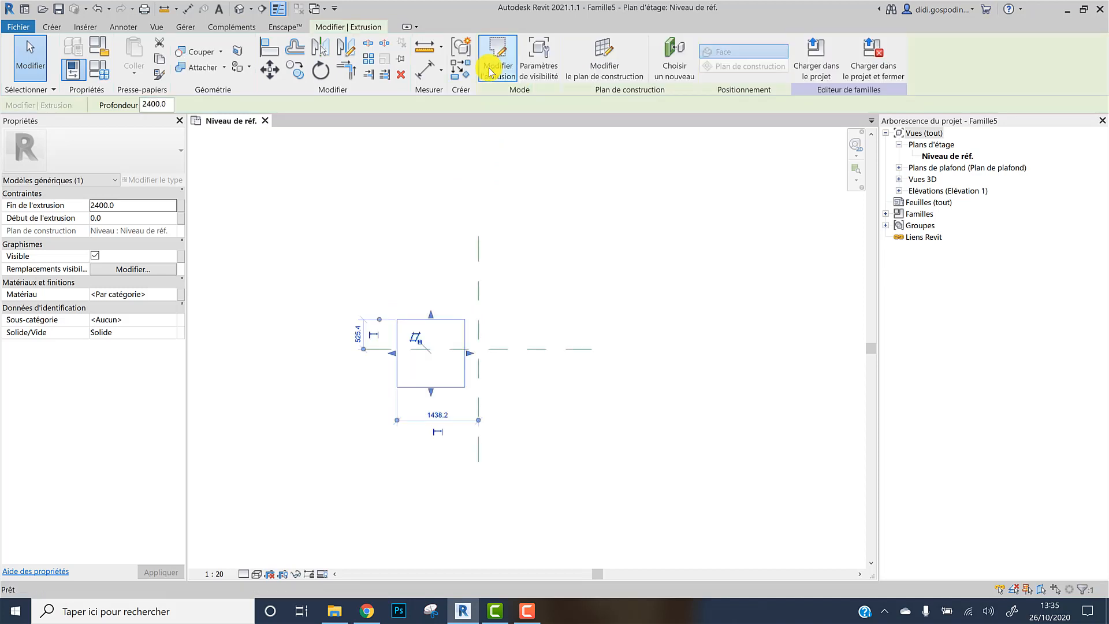
Inspect the extrusion in the default 3D view, then return to the reference level plan
{"action": "left_click", "coordinate": [579, 248]}
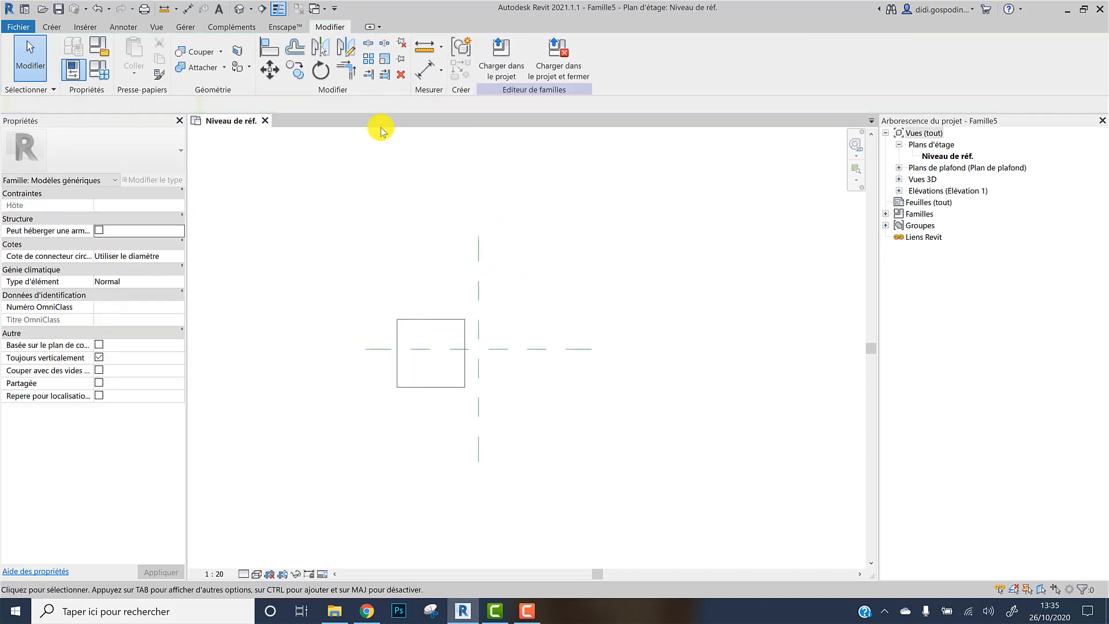
{"action": "left_click", "coordinate": [250, 9]}
{"action": "left_click", "coordinate": [219, 18]}
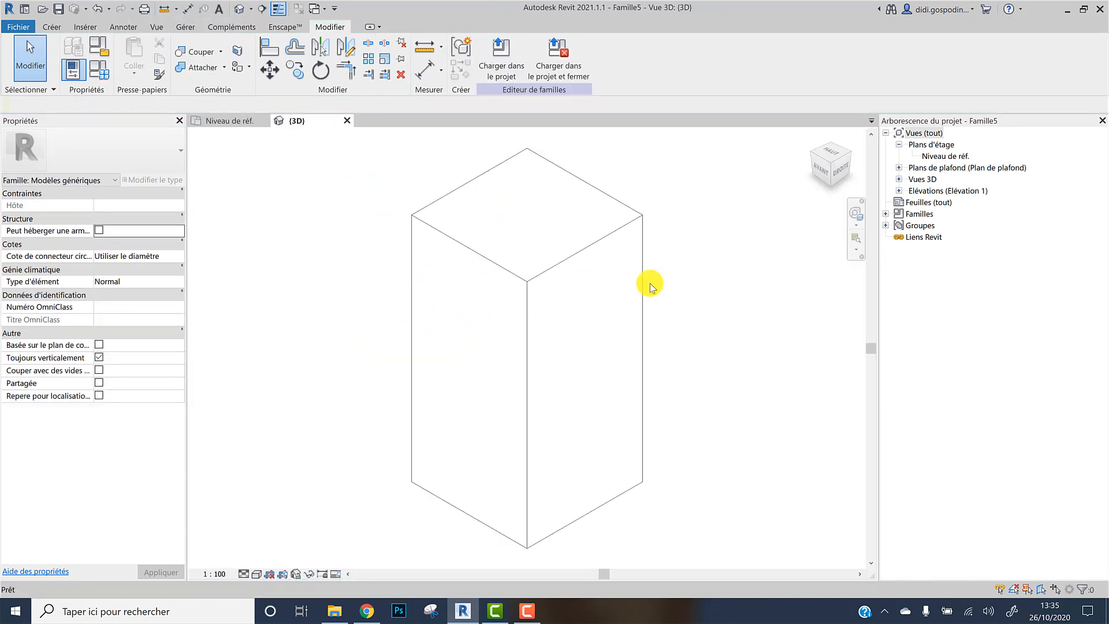
{"action": "scroll", "coordinate": [667, 283], "scroll_direction": "down", "scroll_amount": 4}
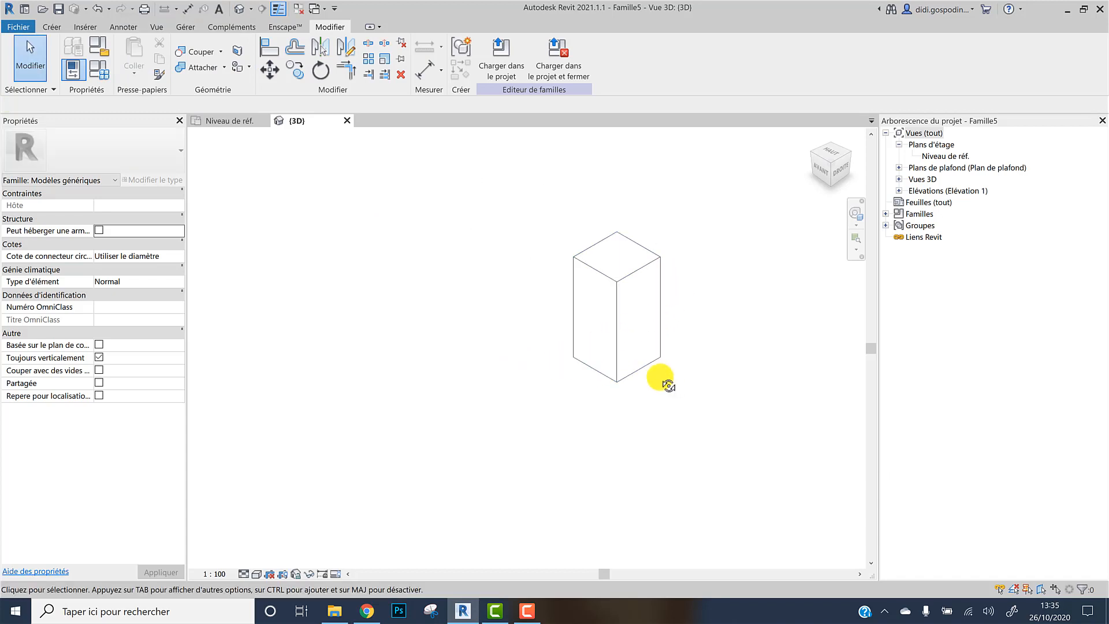
{"action": "middle_click_drag", "start_coordinate": [661, 376], "coordinate": [635, 364], "text": "shift"}
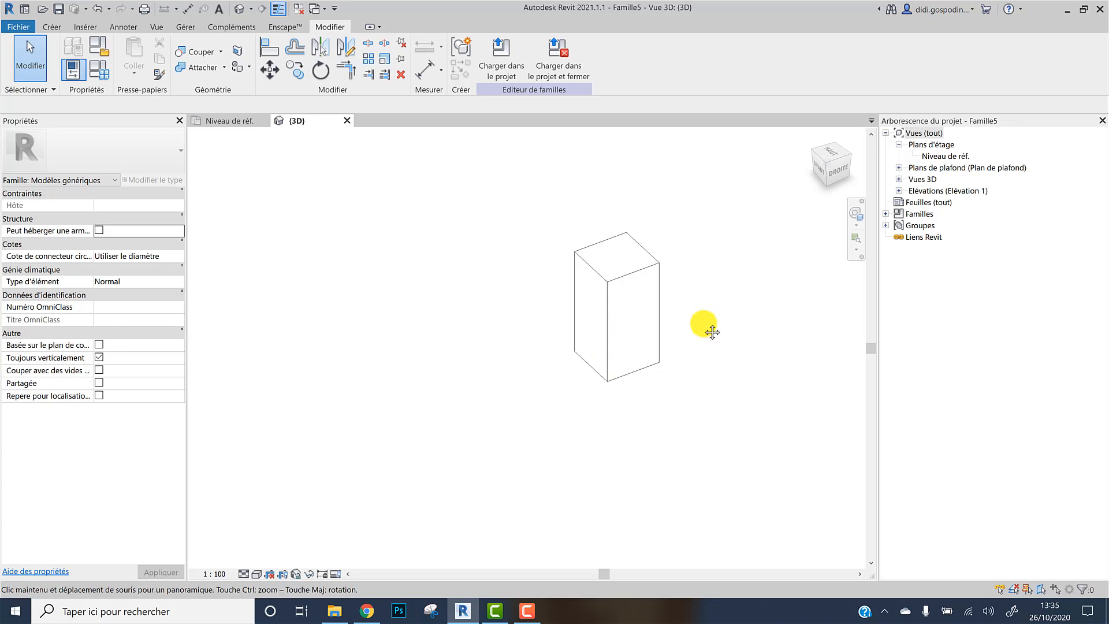
{"action": "left_click", "coordinate": [214, 121]}
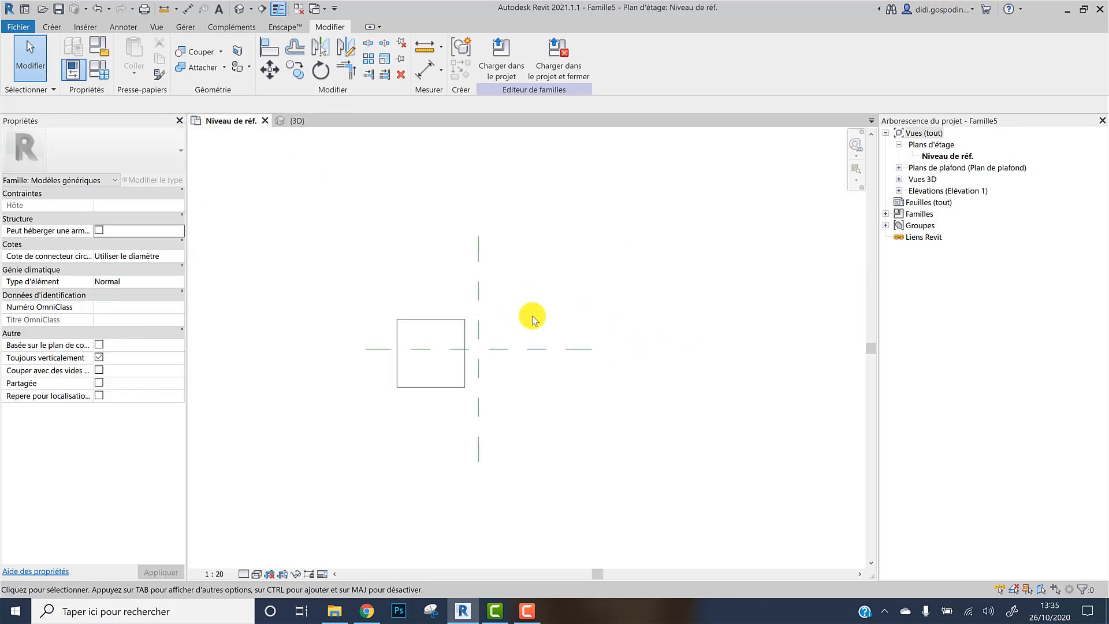
{"action": "middle_click_drag", "start_coordinate": [493, 322], "coordinate": [407, 327]}
{"action": "left_click", "coordinate": [51, 27]}
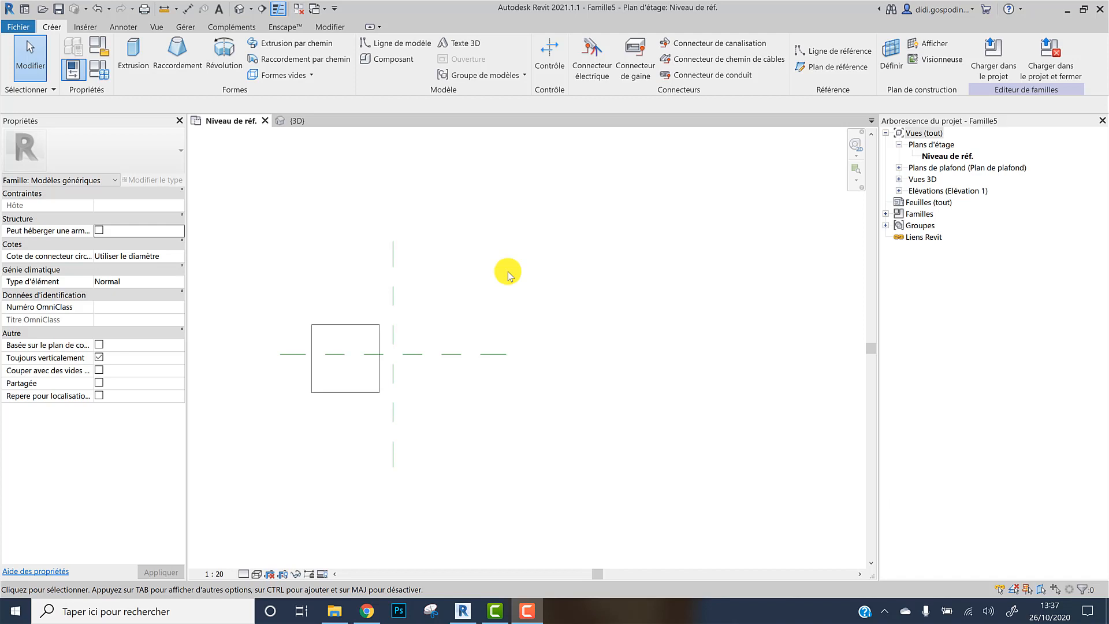
Open the Avant elevation and draw a horizontal reference plane across the extrusion
{"action": "left_click", "coordinate": [899, 192]}
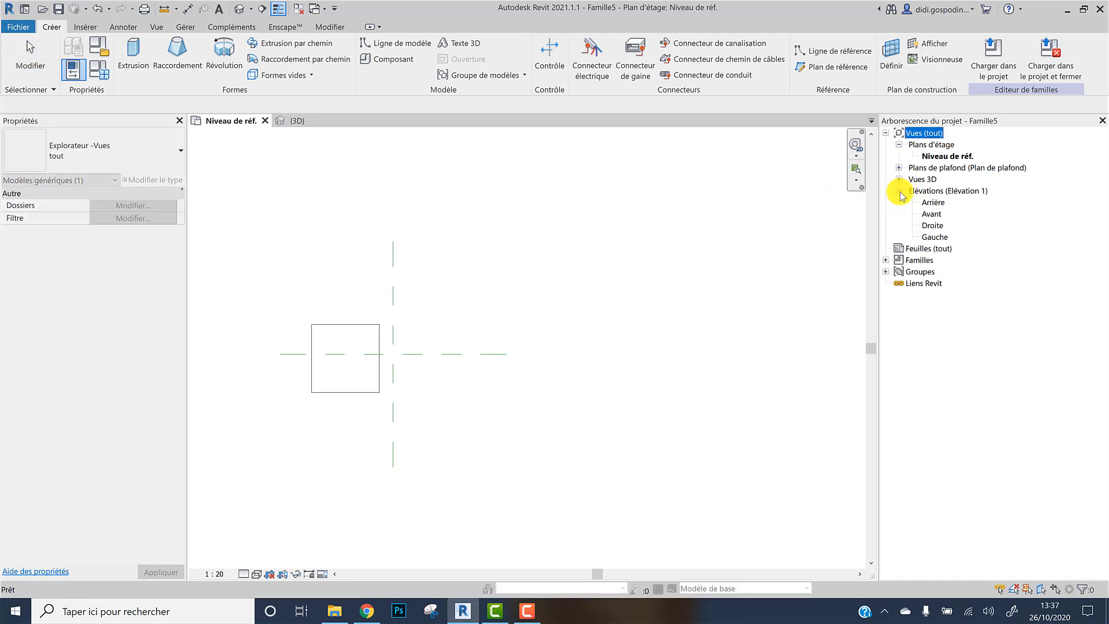
{"action": "double_click", "coordinate": [933, 213]}
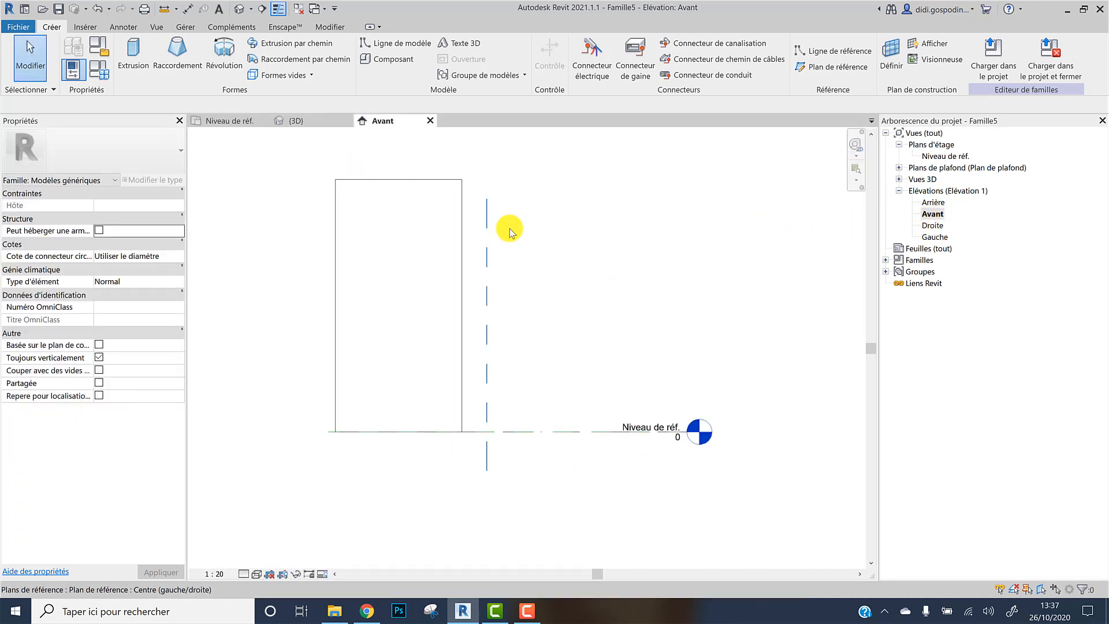
{"action": "scroll", "coordinate": [509, 232], "scroll_direction": "down", "scroll_amount": 2}
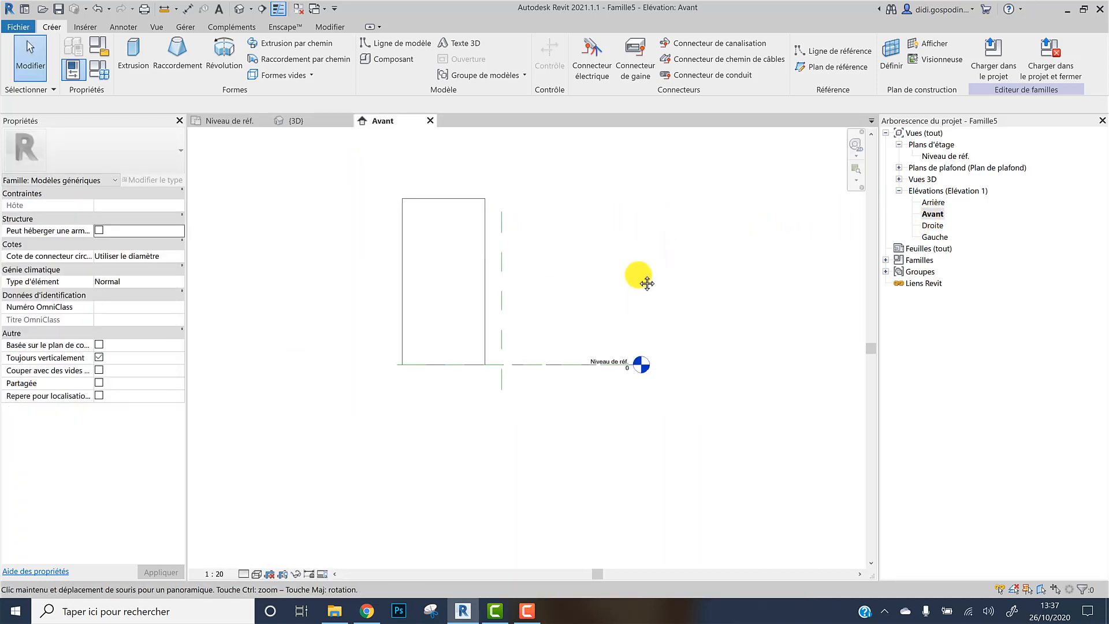
{"action": "middle_click_drag", "start_coordinate": [647, 283], "coordinate": [574, 389]}
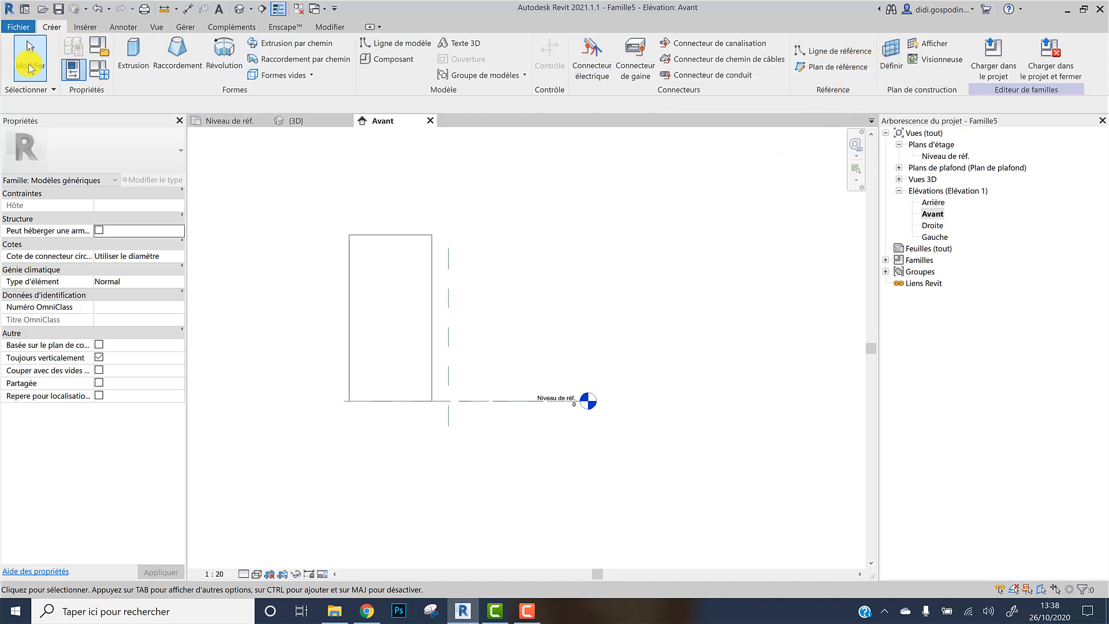
{"action": "left_click", "coordinate": [837, 68]}
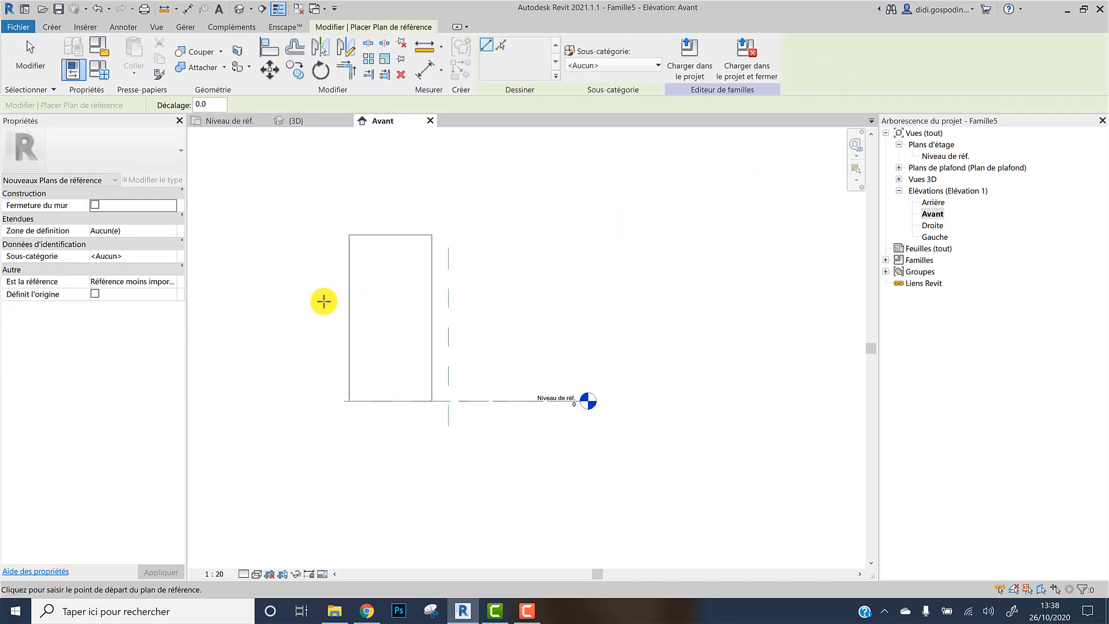
{"action": "left_click", "coordinate": [278, 301]}
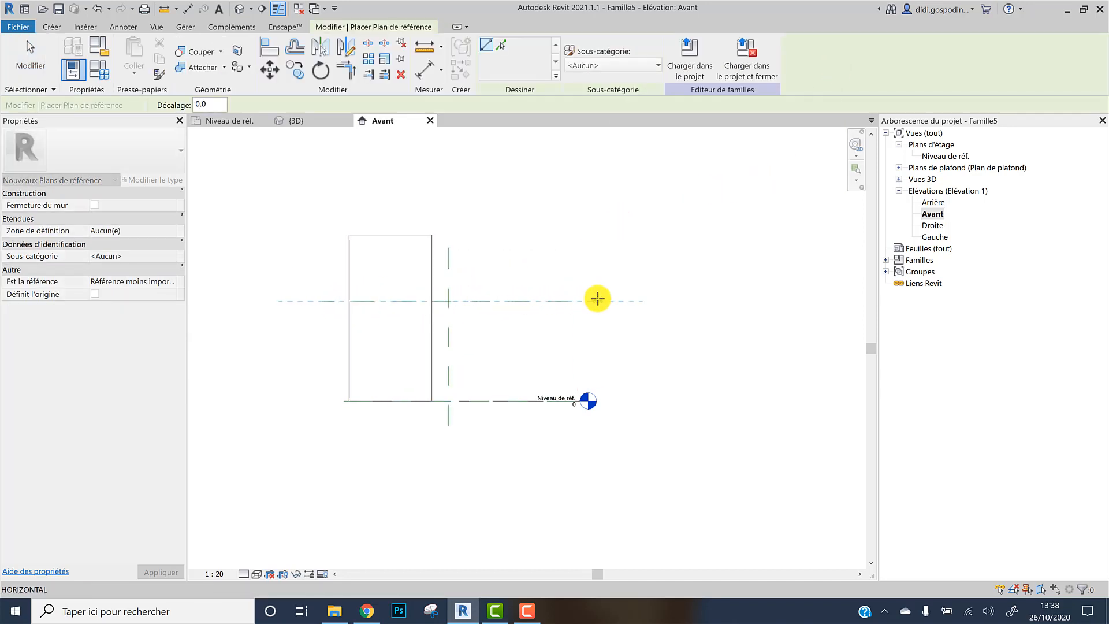
{"action": "left_click", "coordinate": [598, 299]}
{"action": "key", "text": "Escape"}
{"action": "key", "text": "Escape"}
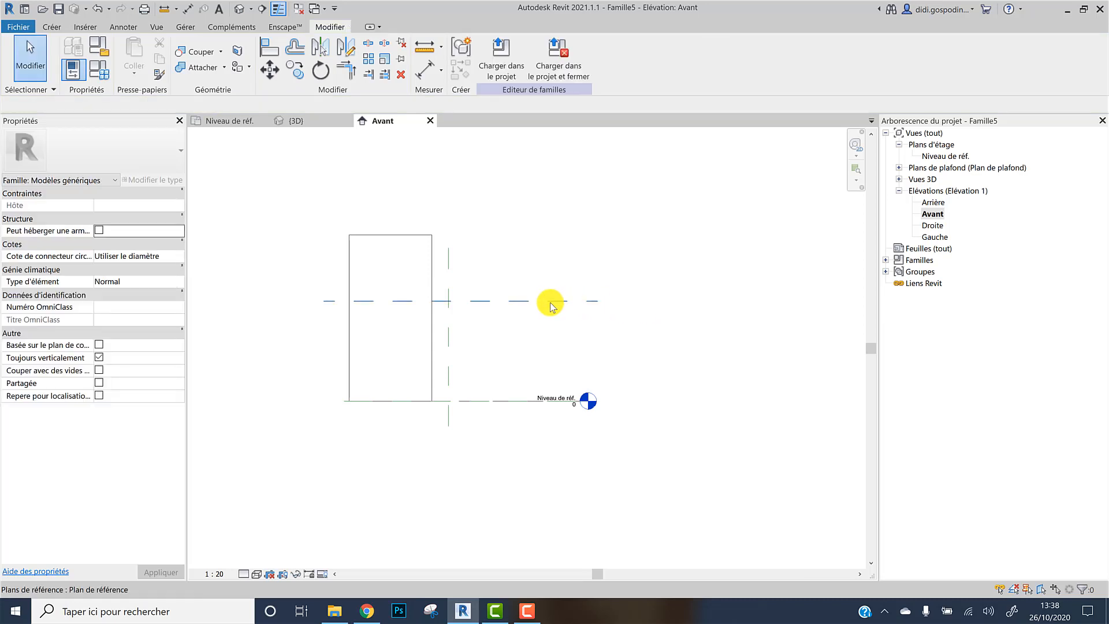
Move the new reference plane up to the top of the extrusion, 2400 mm above the level
{"action": "left_click", "coordinate": [550, 302]}
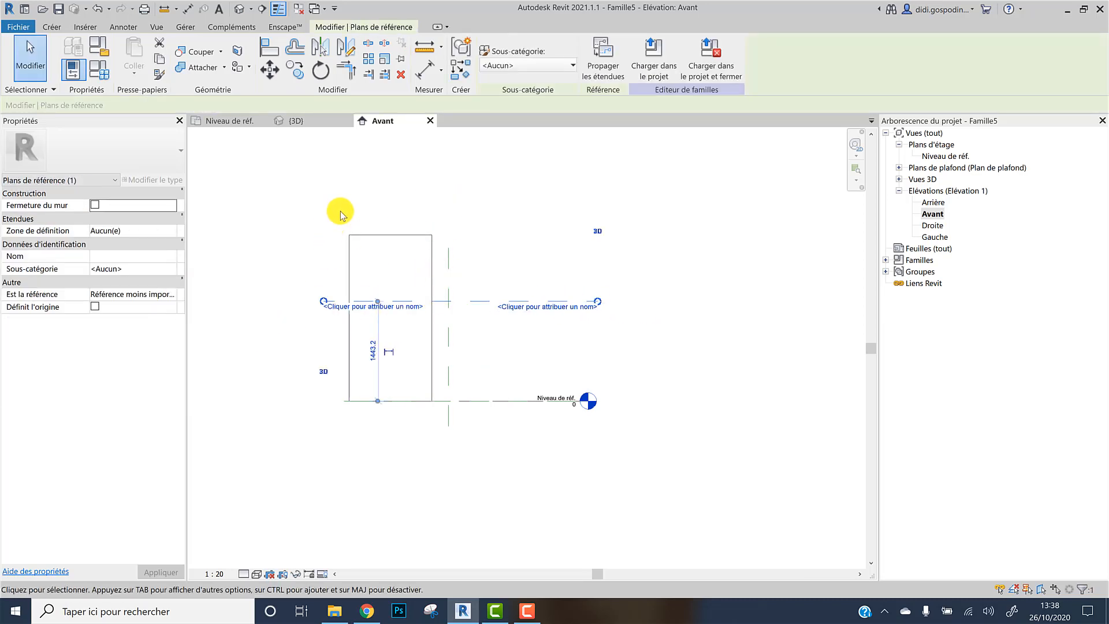
{"action": "left_click_drag", "start_coordinate": [478, 301], "coordinate": [478, 235], "text": "ctrl"}
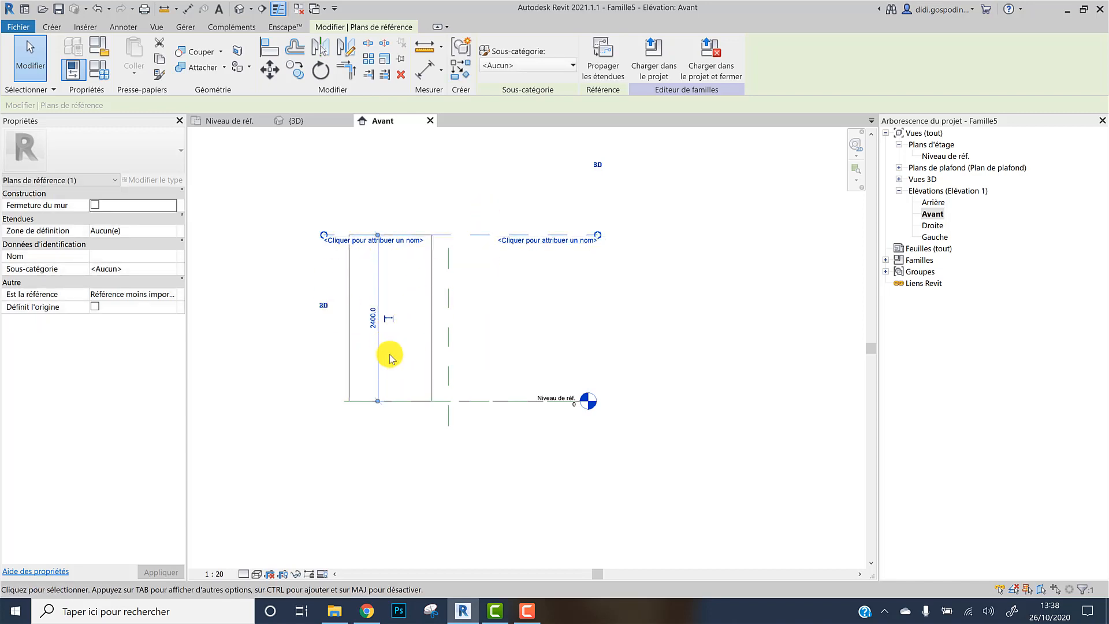
{"action": "left_click", "coordinate": [593, 331]}
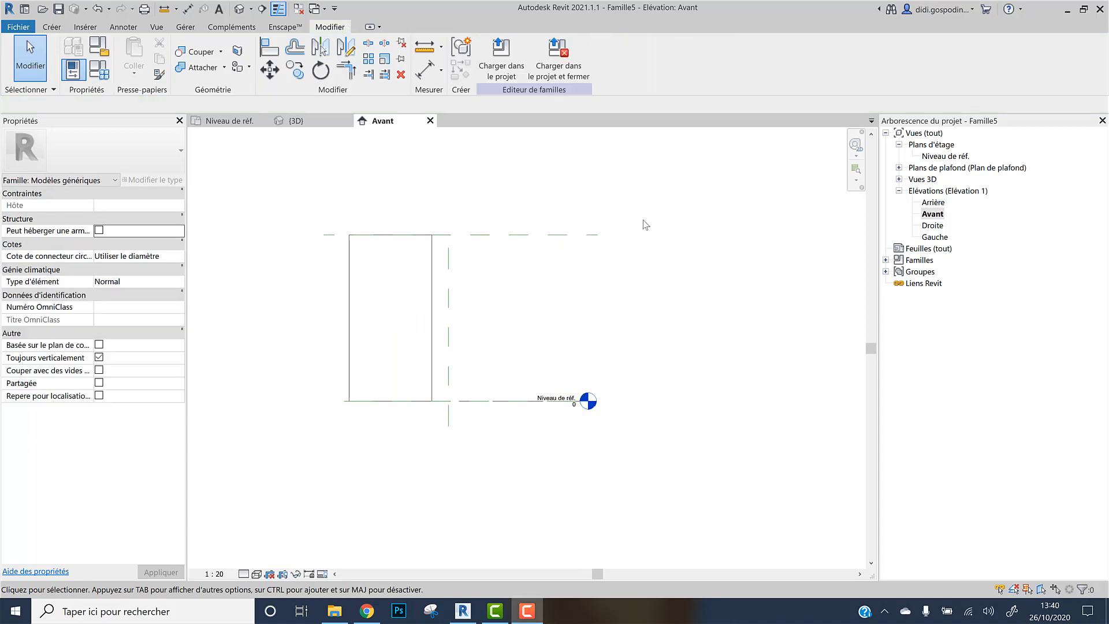
Name the top reference plane F3DF Présentation
{"action": "left_click", "coordinate": [575, 241]}
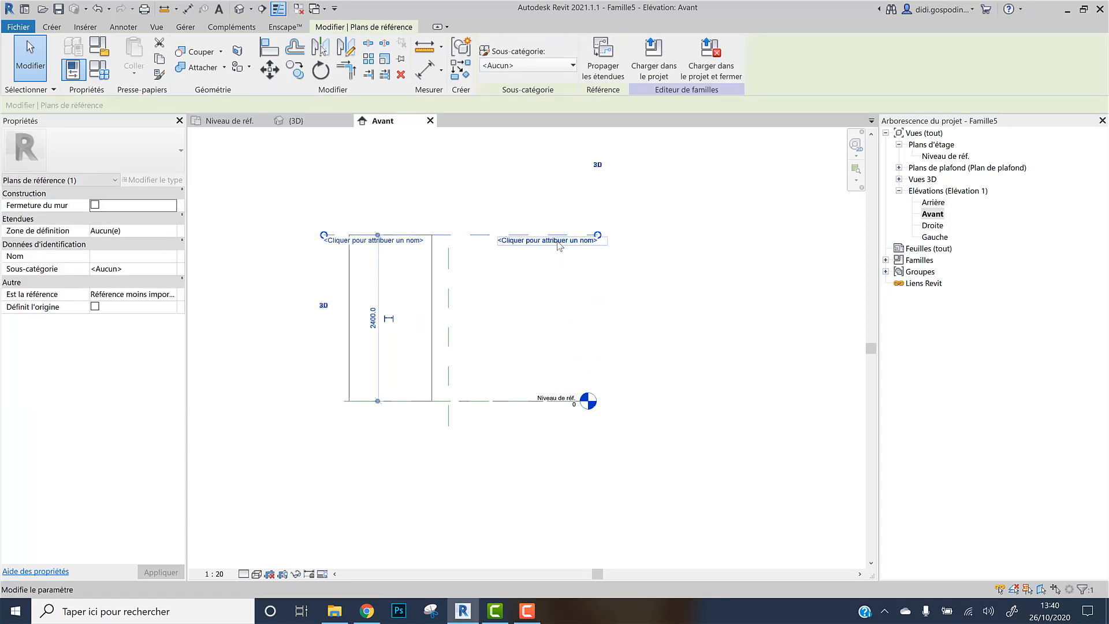
{"action": "left_click", "coordinate": [559, 241]}
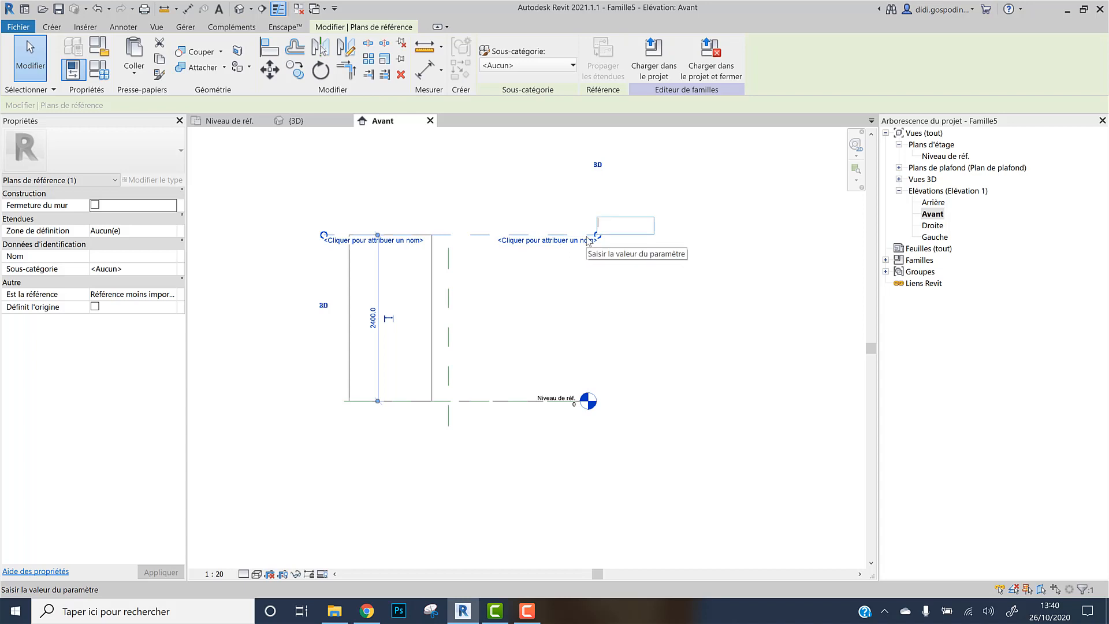
{"action": "type", "text": "F3DF"}
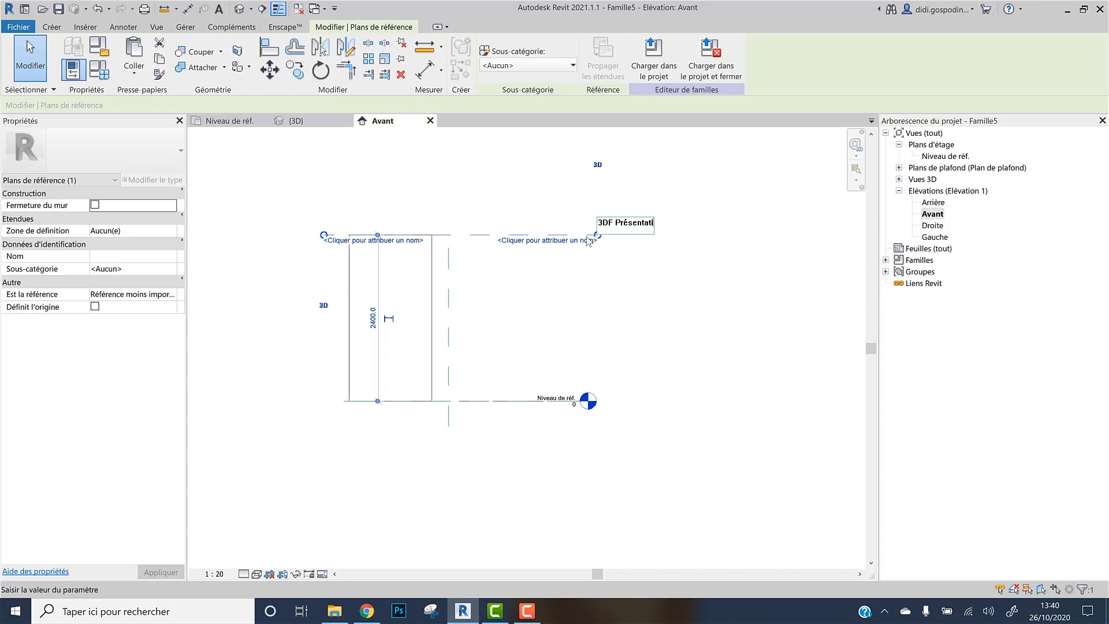
{"action": "left_click", "coordinate": [743, 179]}
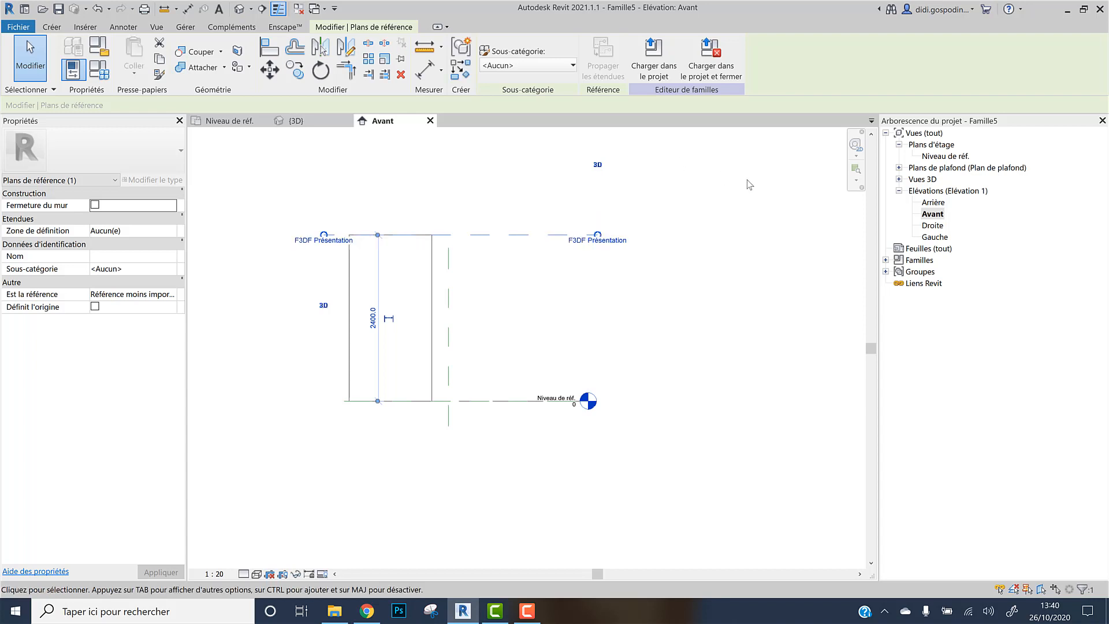
Review the F3DF Présentation reference plane in the Avant elevation and return to the reference level plan
{"action": "left_click", "coordinate": [707, 187]}
{"action": "left_click", "coordinate": [581, 243]}
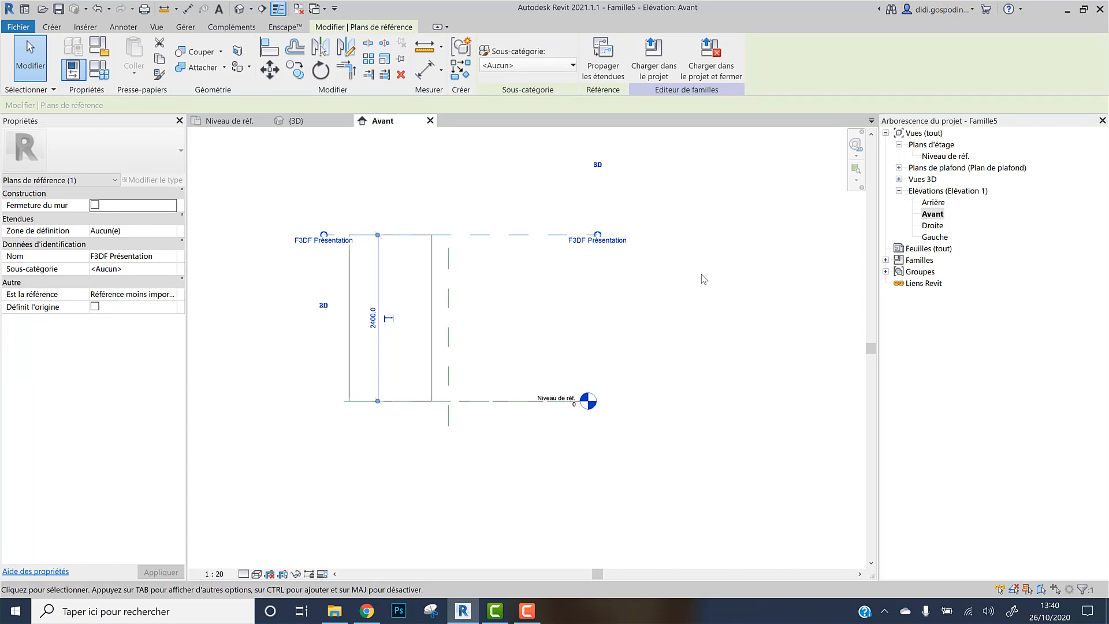
{"action": "key", "text": "Escape"}
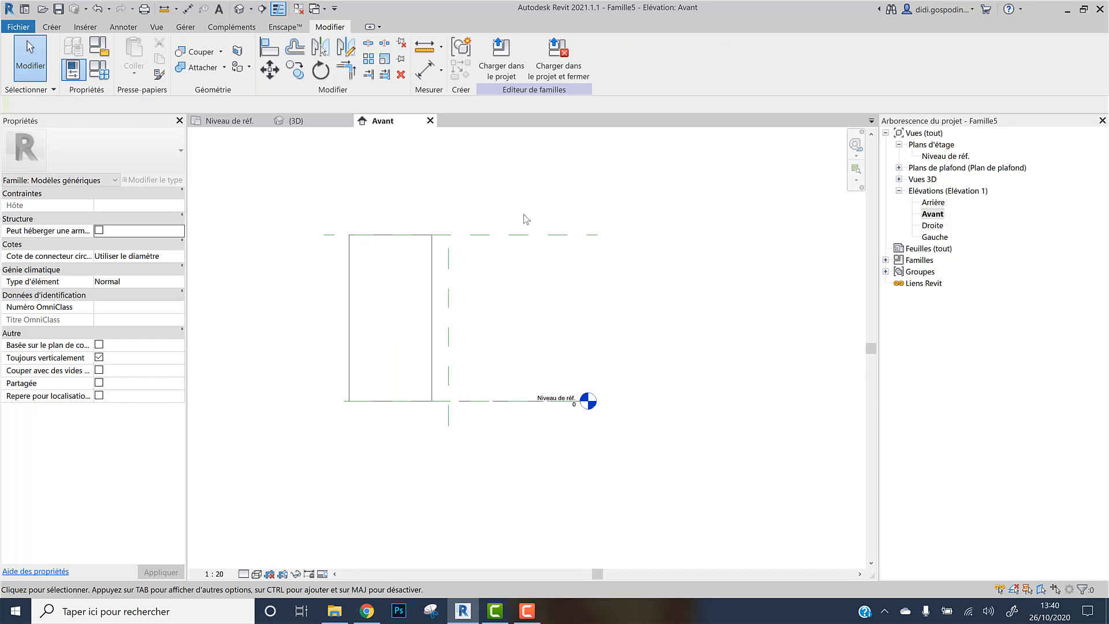
{"action": "left_click", "coordinate": [257, 123]}
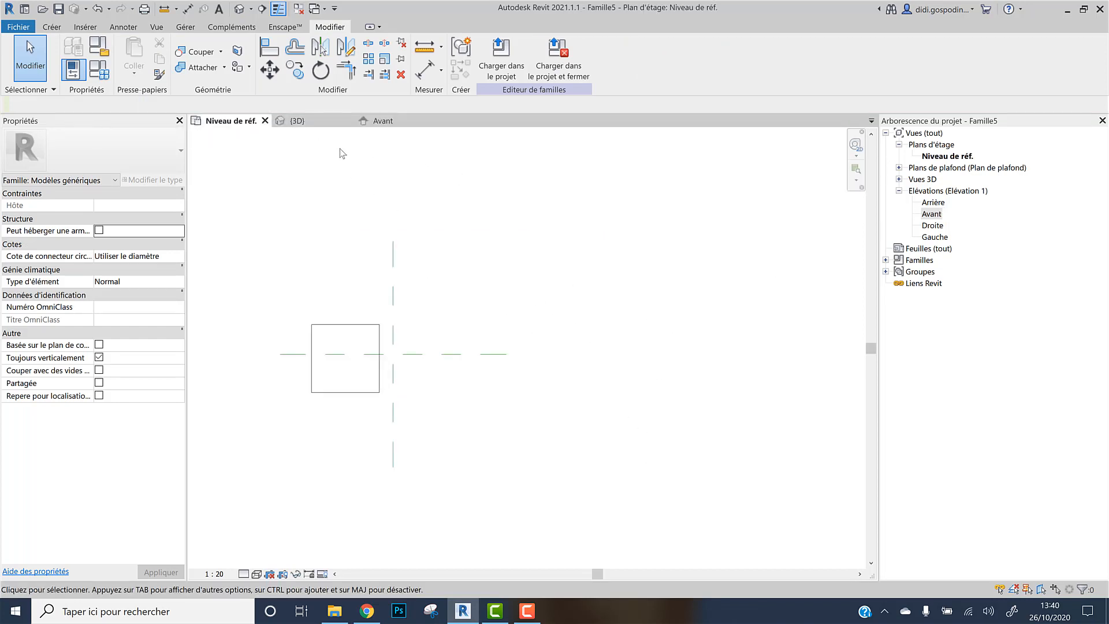
{"action": "left_click", "coordinate": [388, 119]}
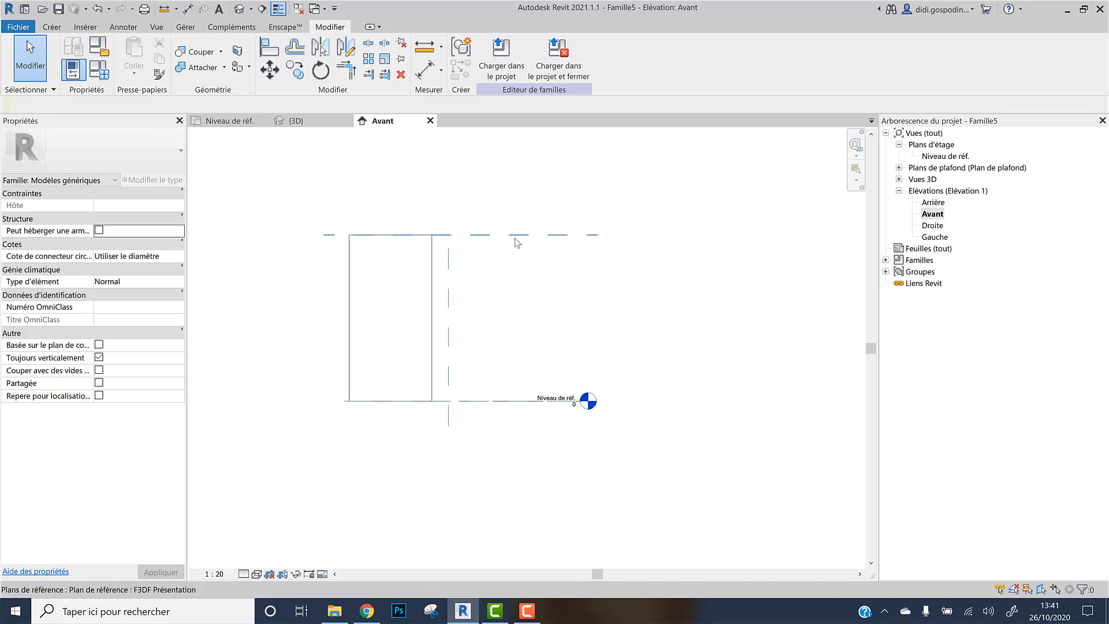
{"action": "left_click", "coordinate": [558, 236]}
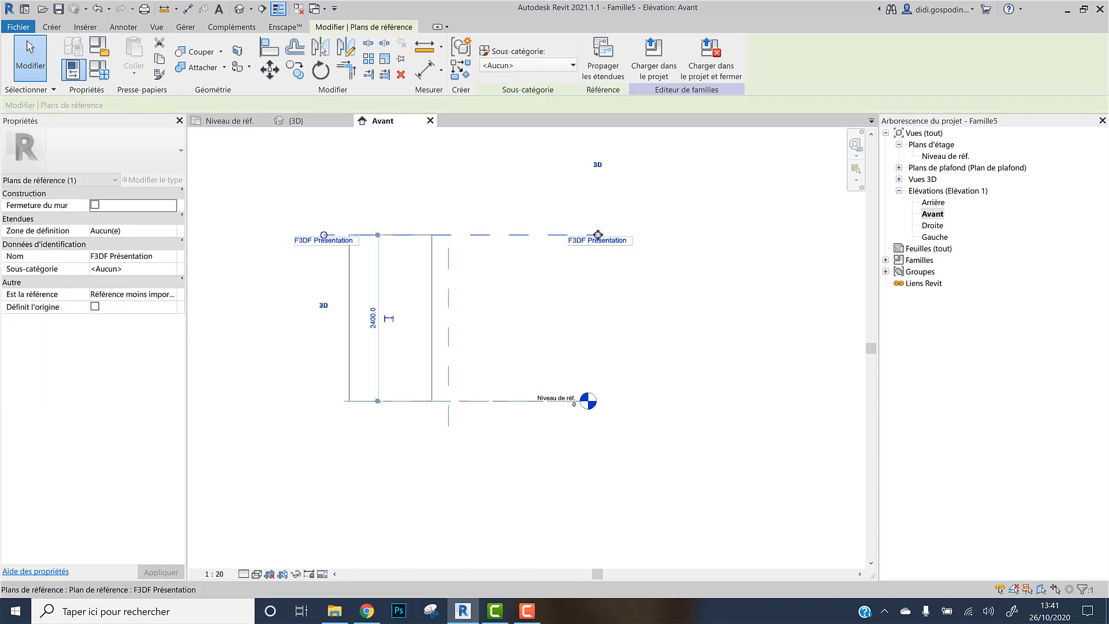
{"action": "left_click", "coordinate": [521, 261]}
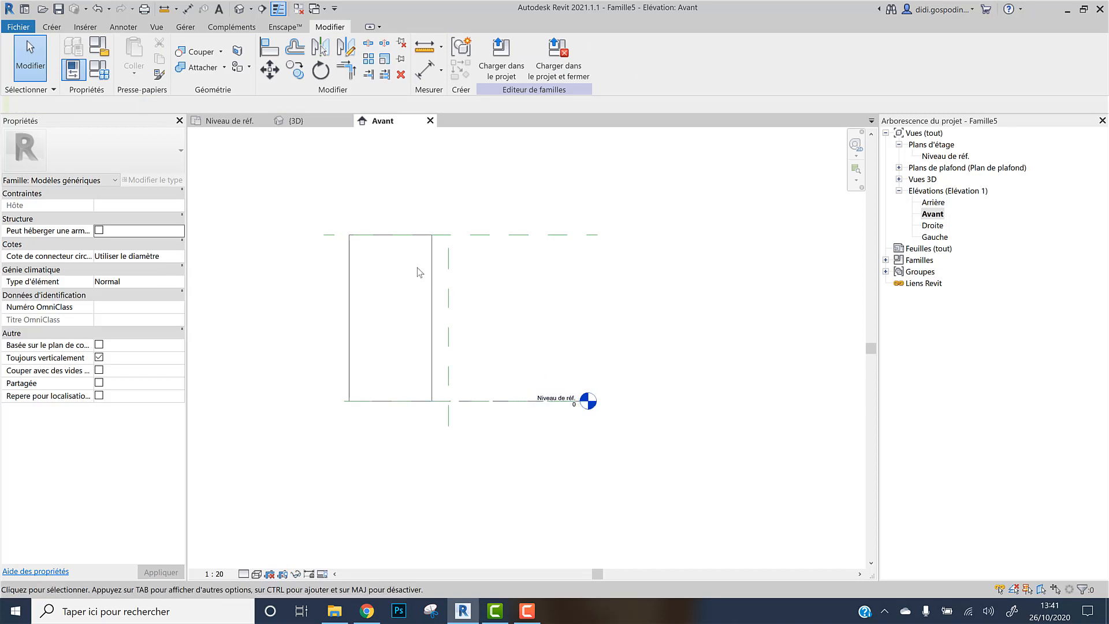
{"action": "left_click", "coordinate": [229, 120]}
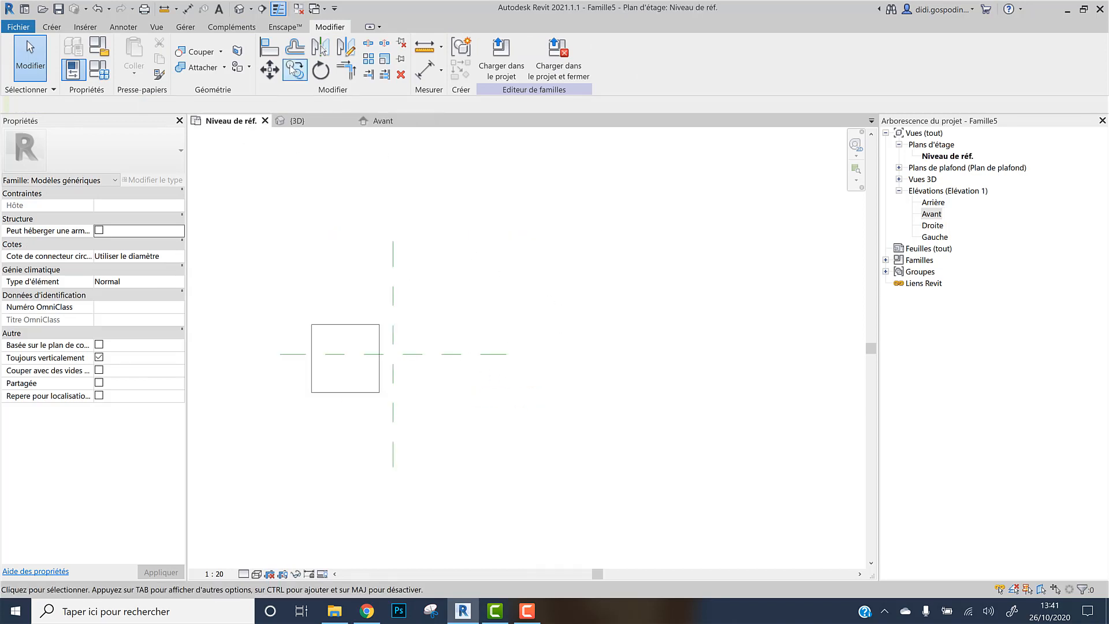
Start a Blend and sketch its base as a rectangle about 1200 × 1200 mm beside the extrusion
{"action": "left_click", "coordinate": [56, 28]}
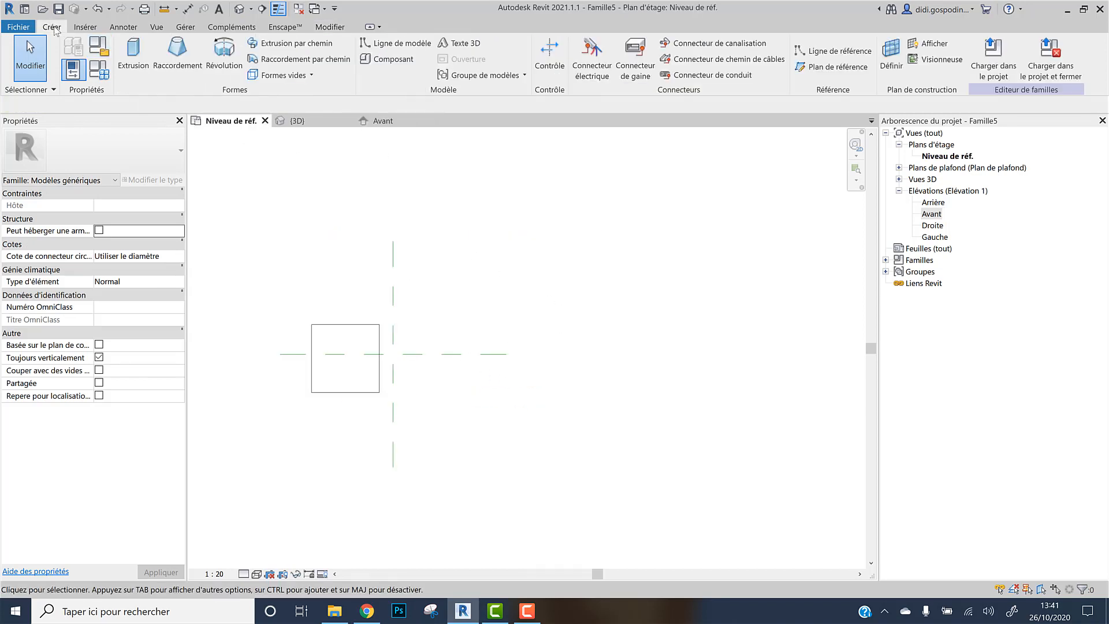
{"action": "left_click", "coordinate": [172, 62]}
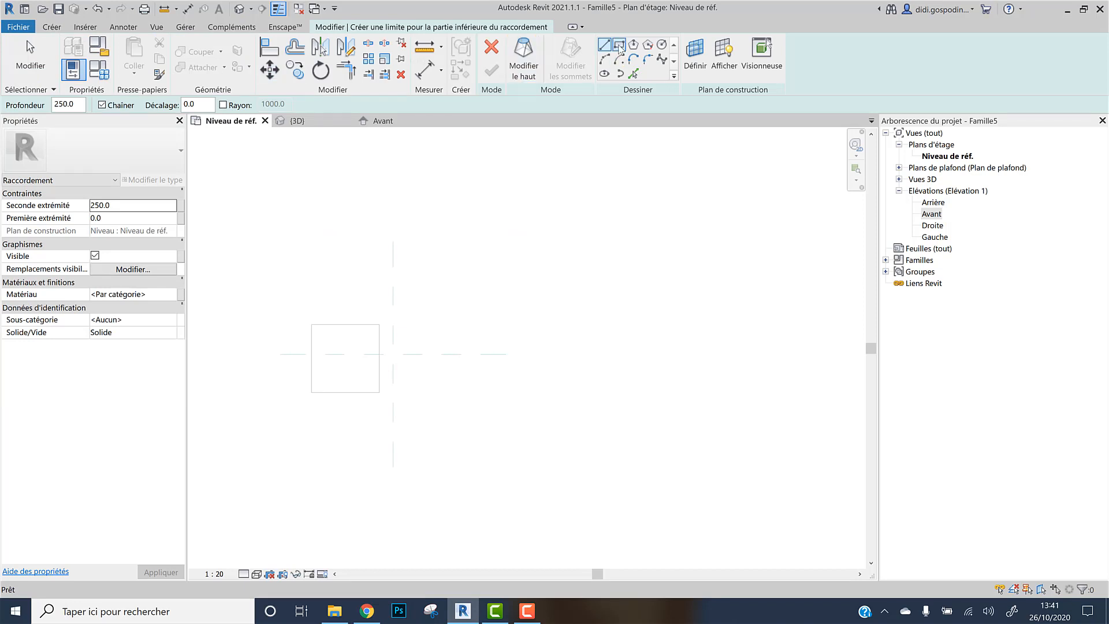
{"action": "left_click", "coordinate": [619, 47]}
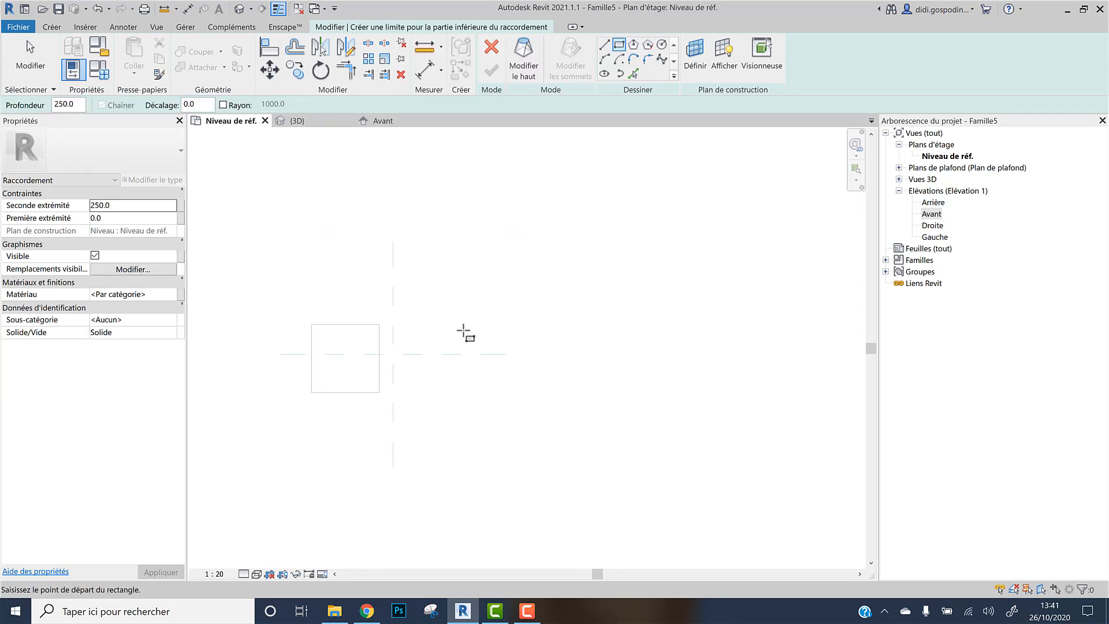
{"action": "left_click", "coordinate": [419, 325]}
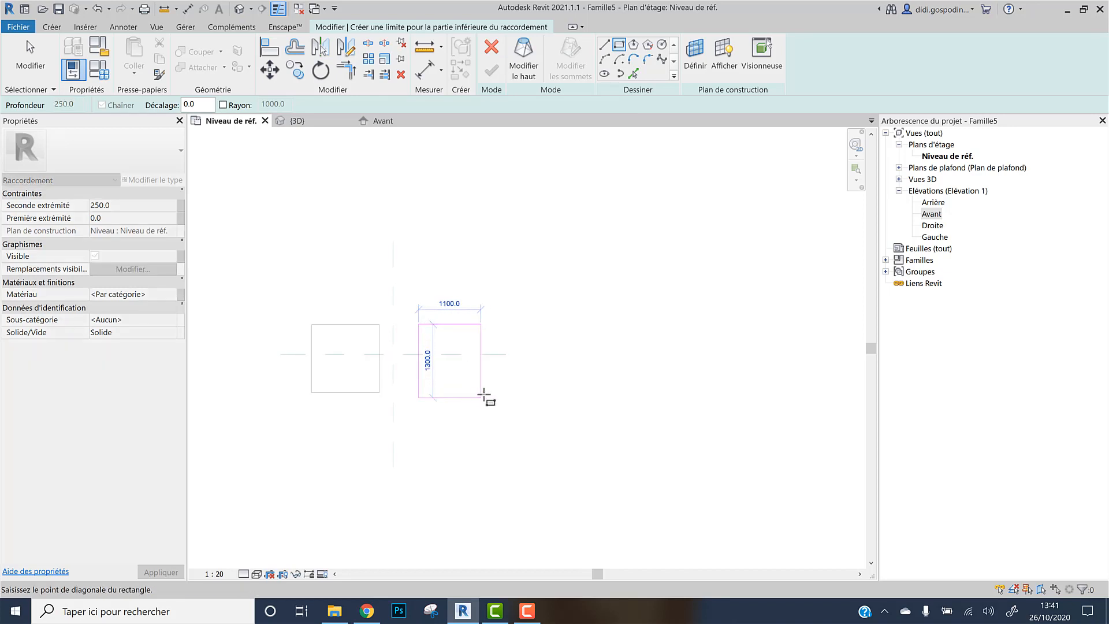
{"action": "left_click", "coordinate": [488, 392]}
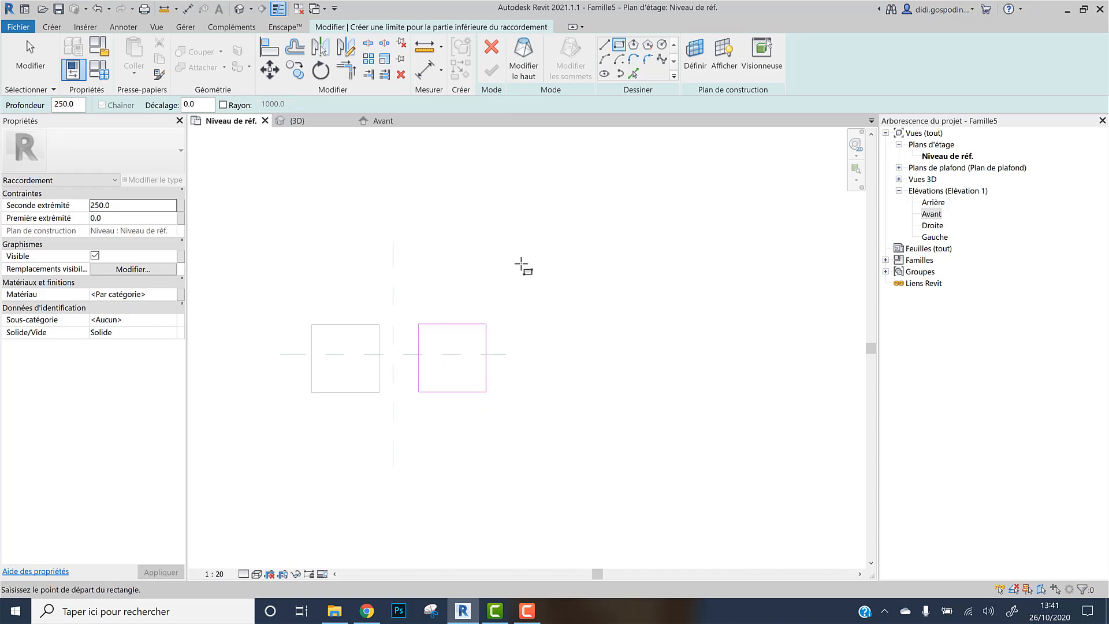
Switch to editing the blend's top and set its work plane to the F3DF Présentation reference plane
{"action": "left_click", "coordinate": [527, 57]}
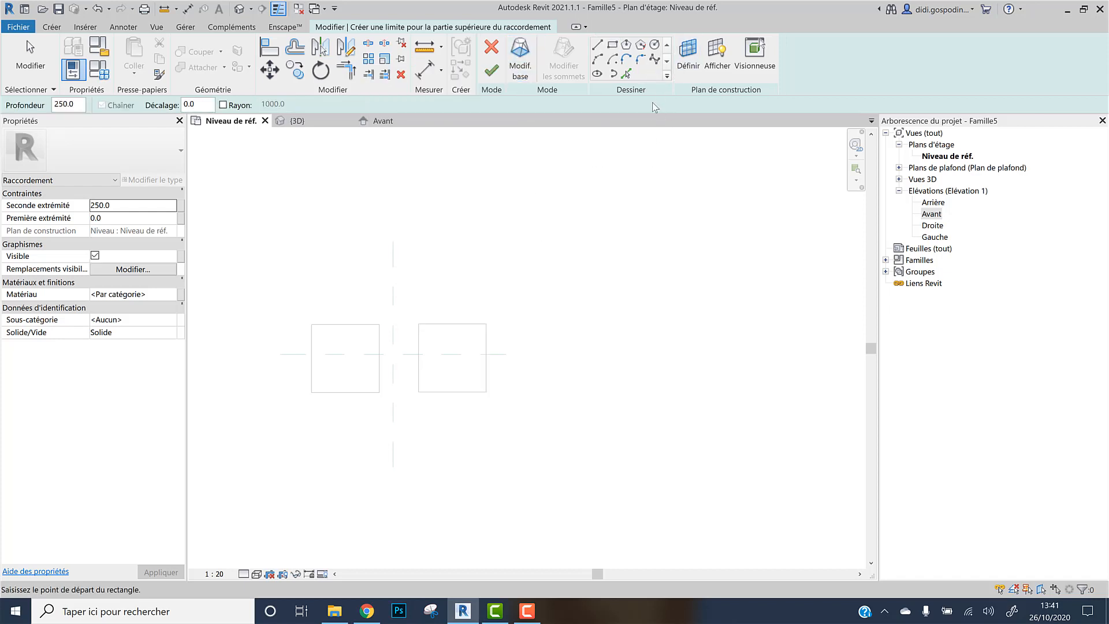
{"action": "left_click", "coordinate": [686, 53]}
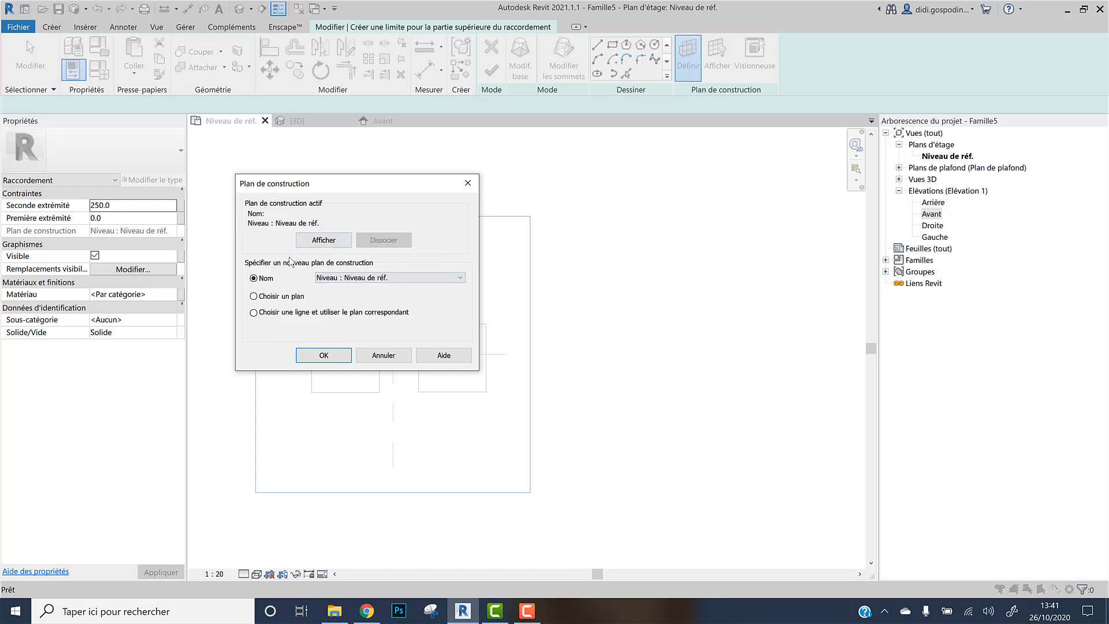
{"action": "left_click", "coordinate": [450, 278]}
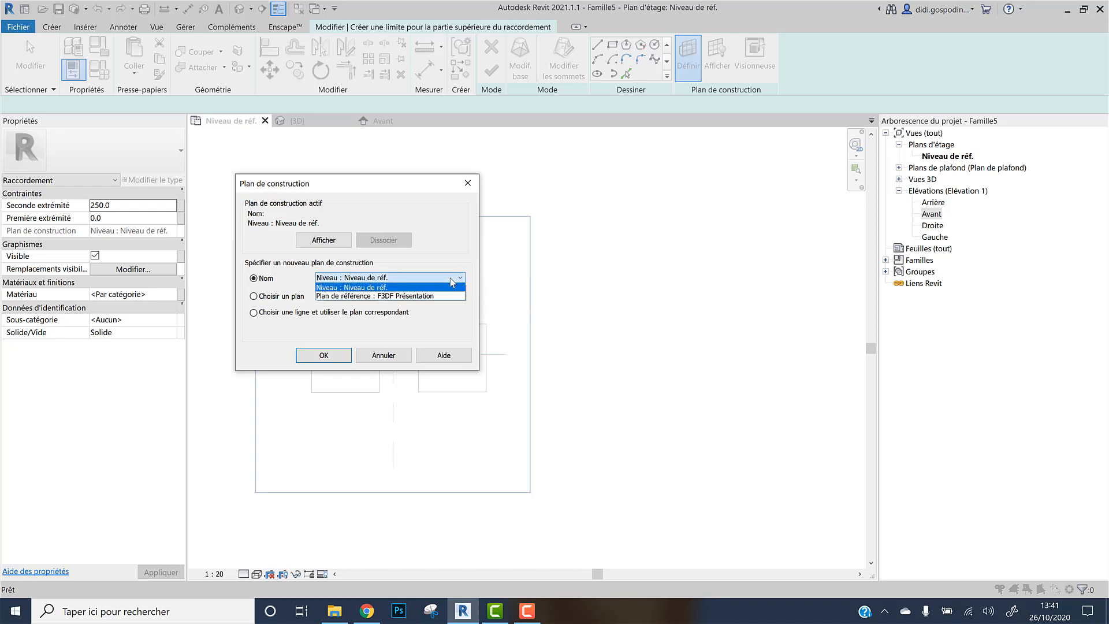
{"action": "left_click", "coordinate": [390, 296]}
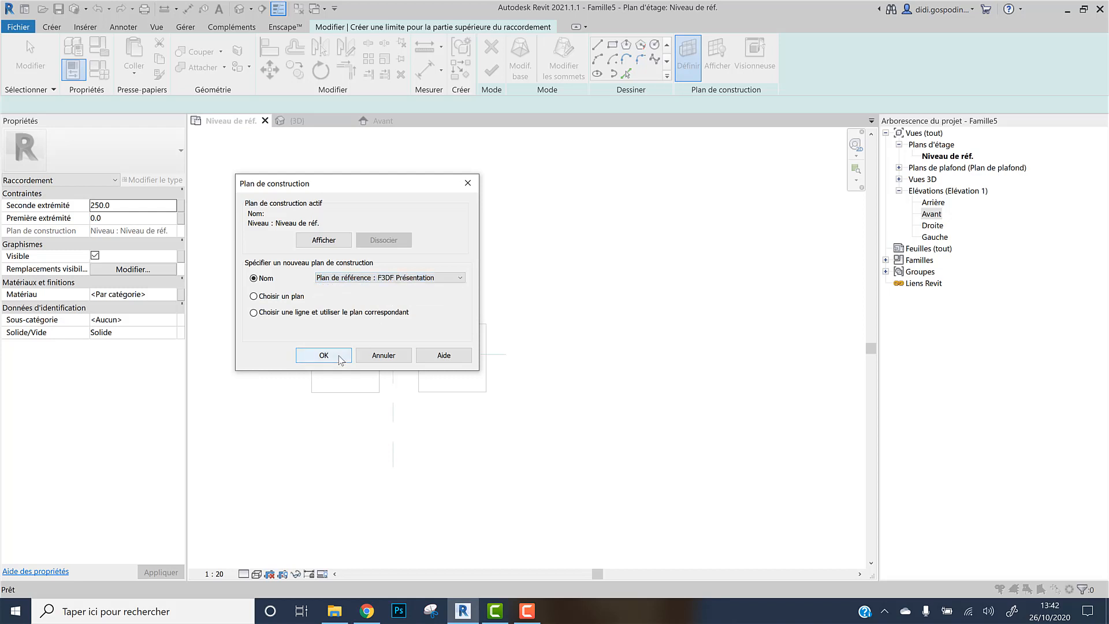
{"action": "left_click", "coordinate": [323, 358]}
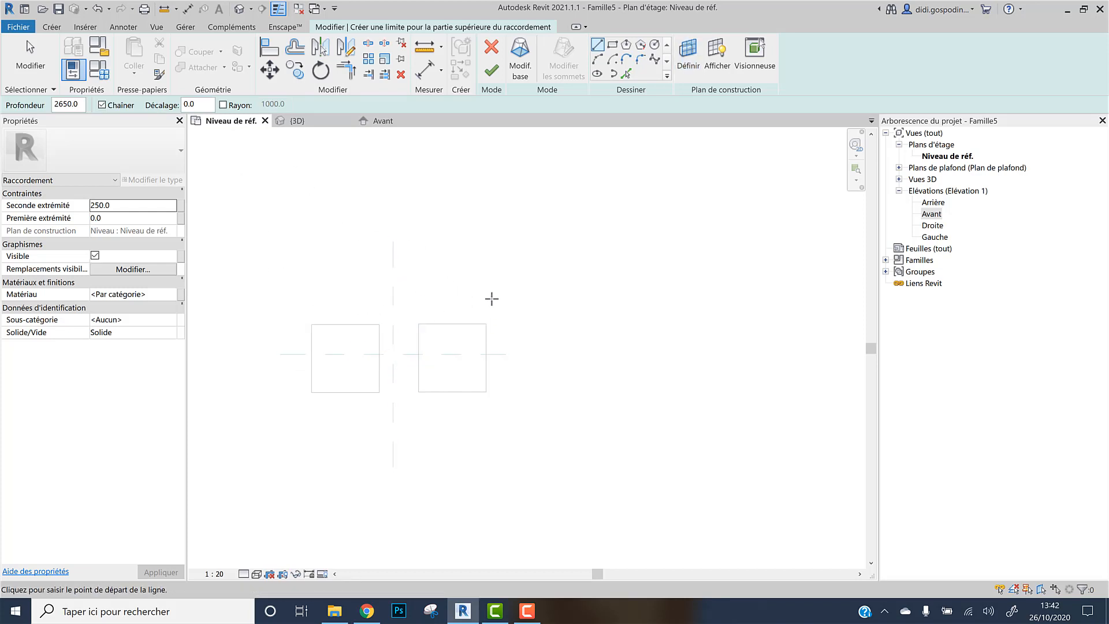
Sketch the blend's top as a rectangle about 1200 × 1200 mm directly over the base
{"action": "left_click", "coordinate": [612, 46]}
{"action": "left_click", "coordinate": [418, 324]}
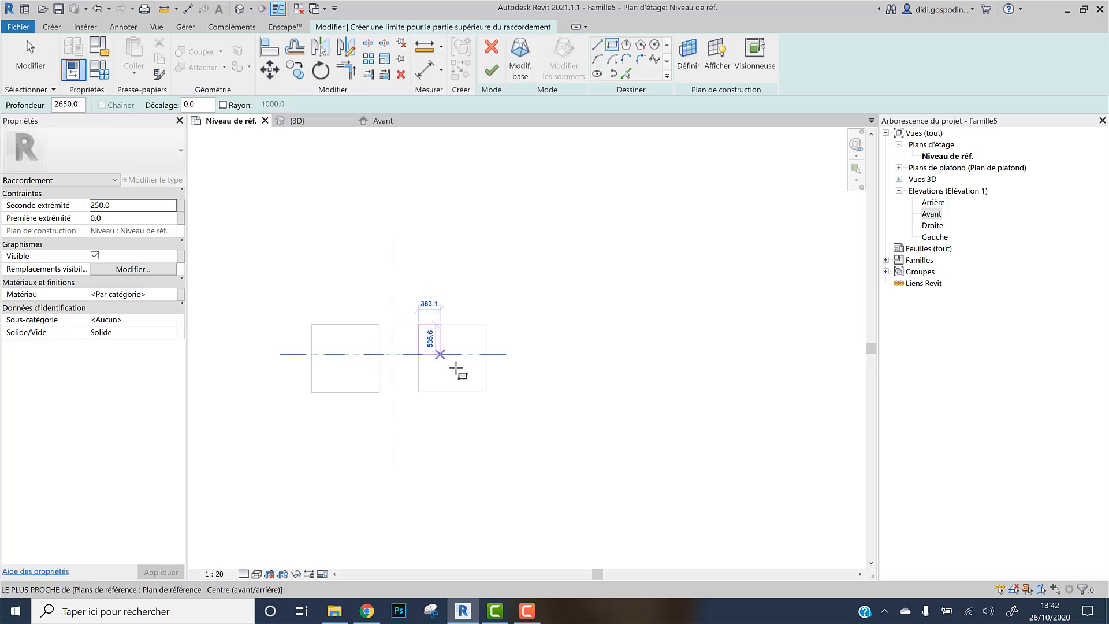
{"action": "left_click", "coordinate": [487, 392]}
{"action": "key", "text": "Escape"}
{"action": "key", "text": "Escape"}
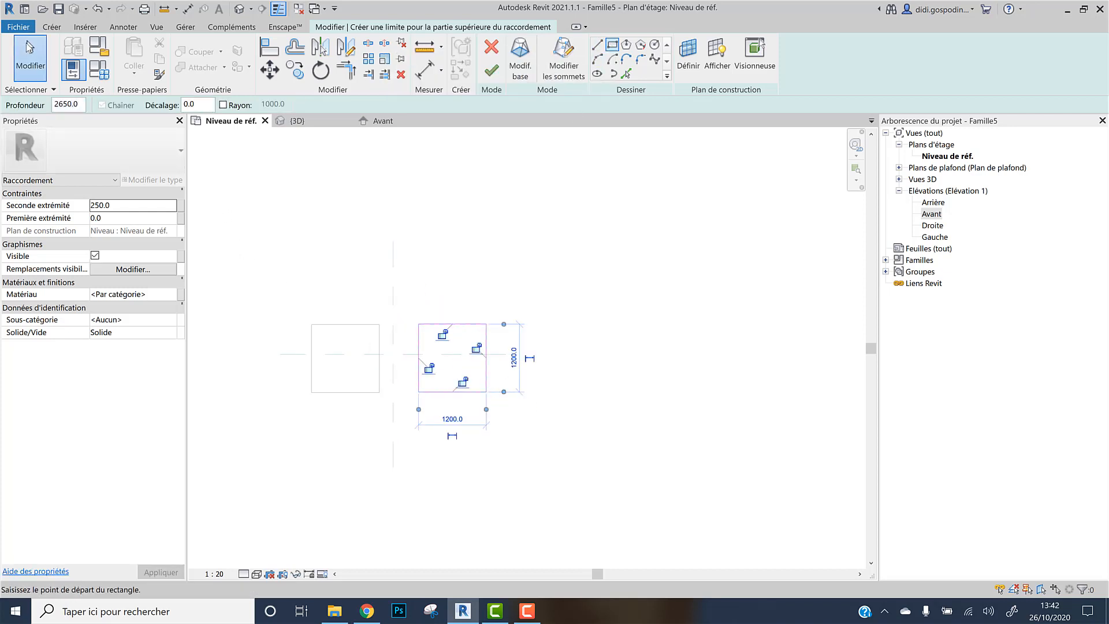
Rotate the top rectangle 45° about its centre and finish the blend
{"action": "key", "text": "Tab"}
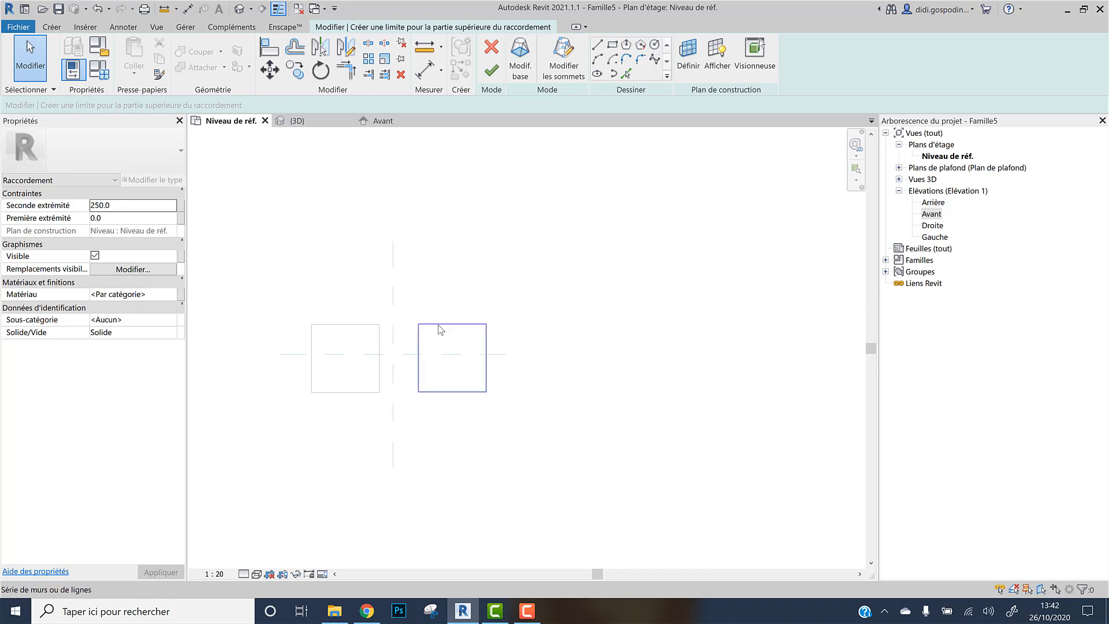
{"action": "left_click", "coordinate": [439, 325]}
{"action": "left_click", "coordinate": [321, 71]}
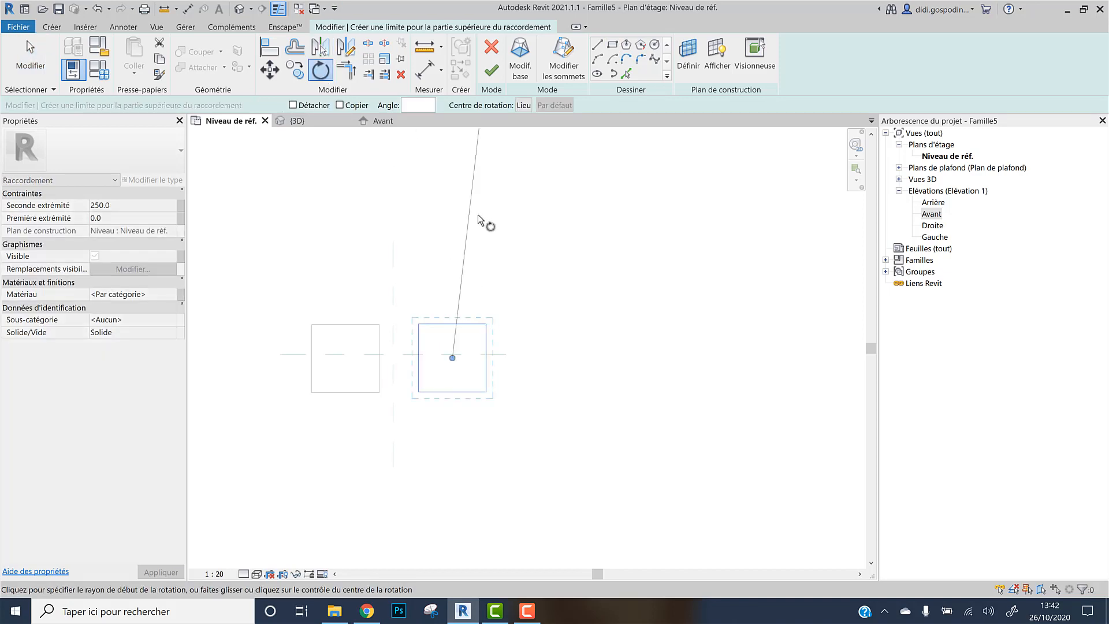
{"action": "left_click", "coordinate": [455, 206]}
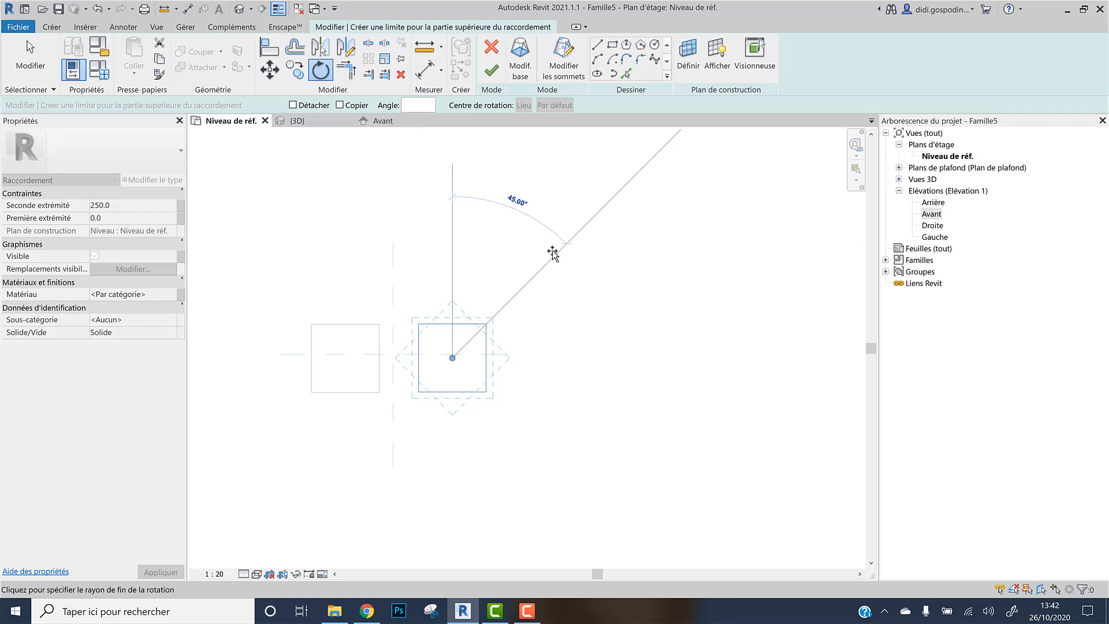
{"action": "left_click", "coordinate": [553, 253]}
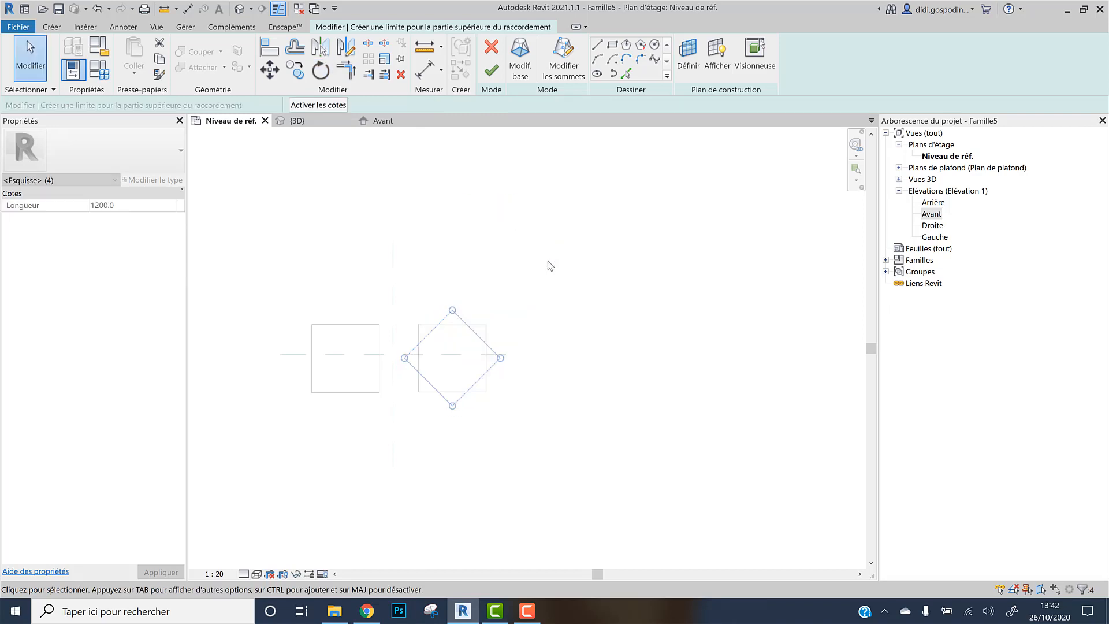
{"action": "left_click", "coordinate": [493, 71]}
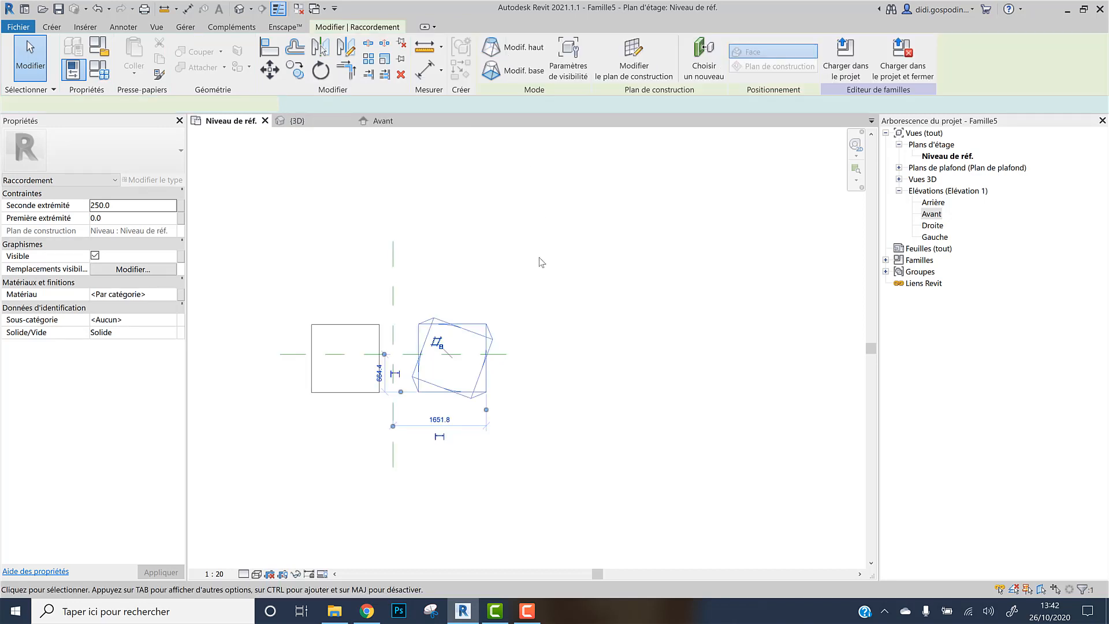
Inspect the extrusion and the new blend in the 3D view
{"action": "left_click", "coordinate": [297, 120]}
{"action": "left_click", "coordinate": [652, 265]}
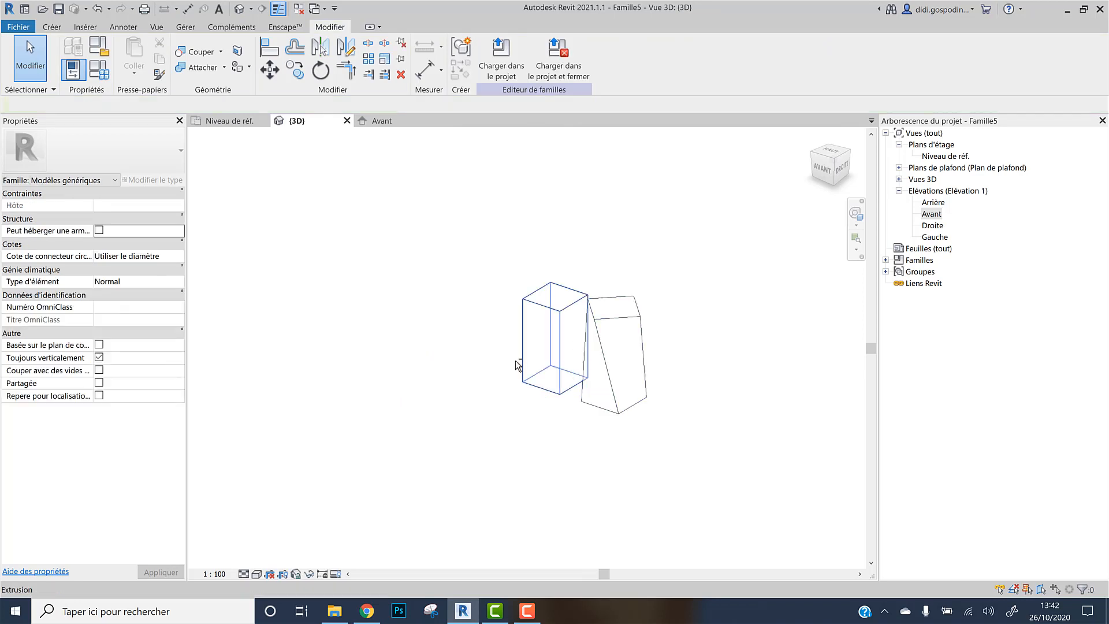
{"action": "middle_click_drag", "start_coordinate": [516, 365], "coordinate": [584, 389], "text": "shift"}
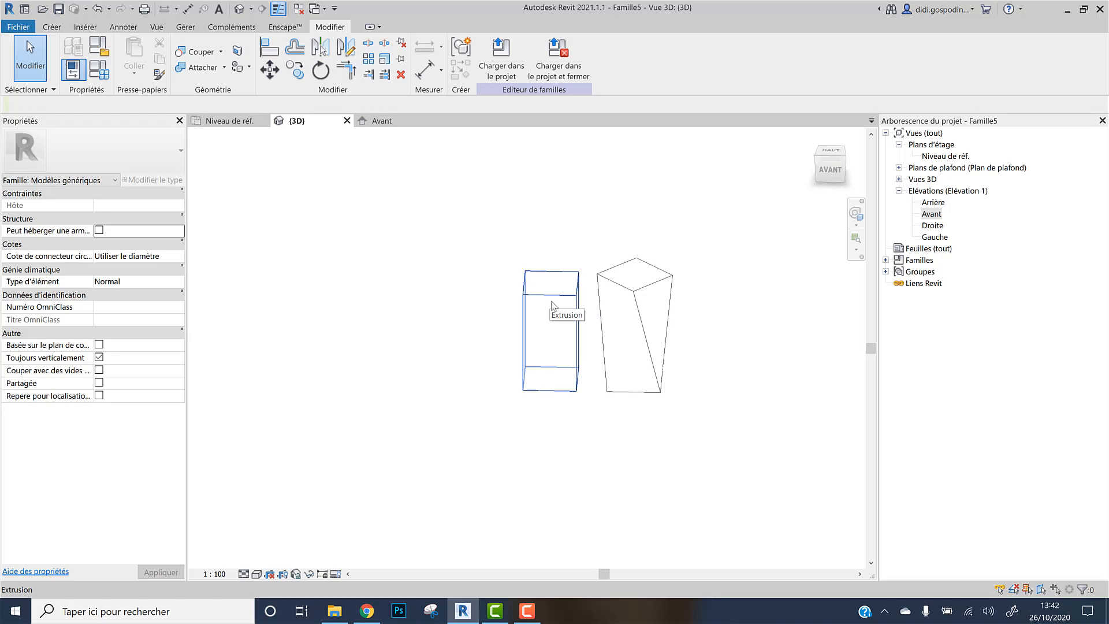
{"action": "middle_click_drag", "start_coordinate": [663, 396], "coordinate": [532, 408]}
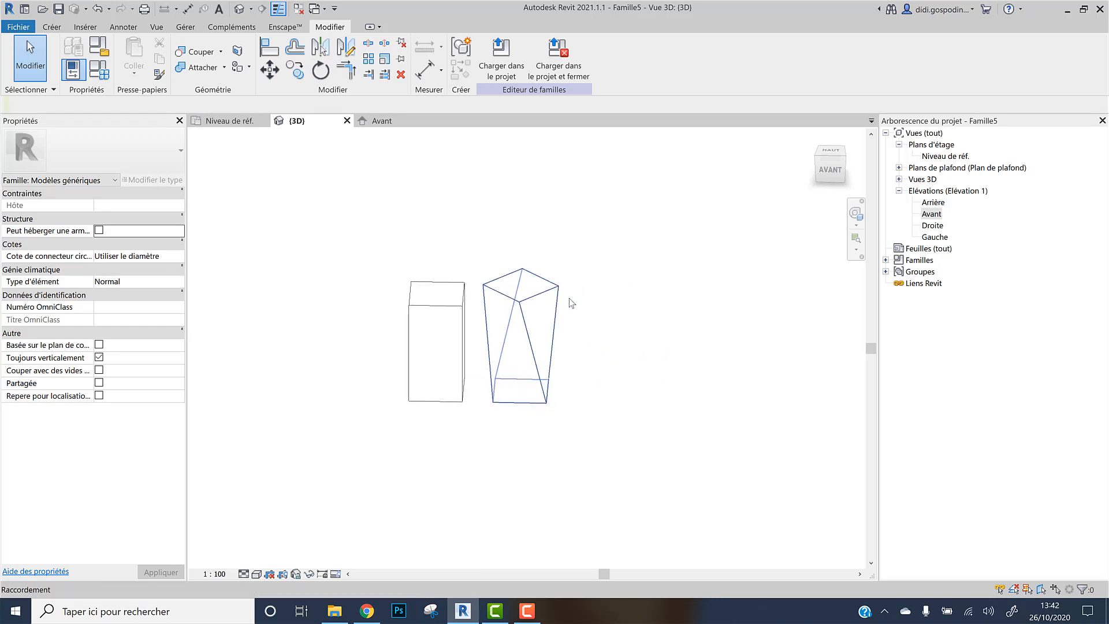
{"action": "middle_click_drag", "start_coordinate": [601, 320], "coordinate": [544, 326]}
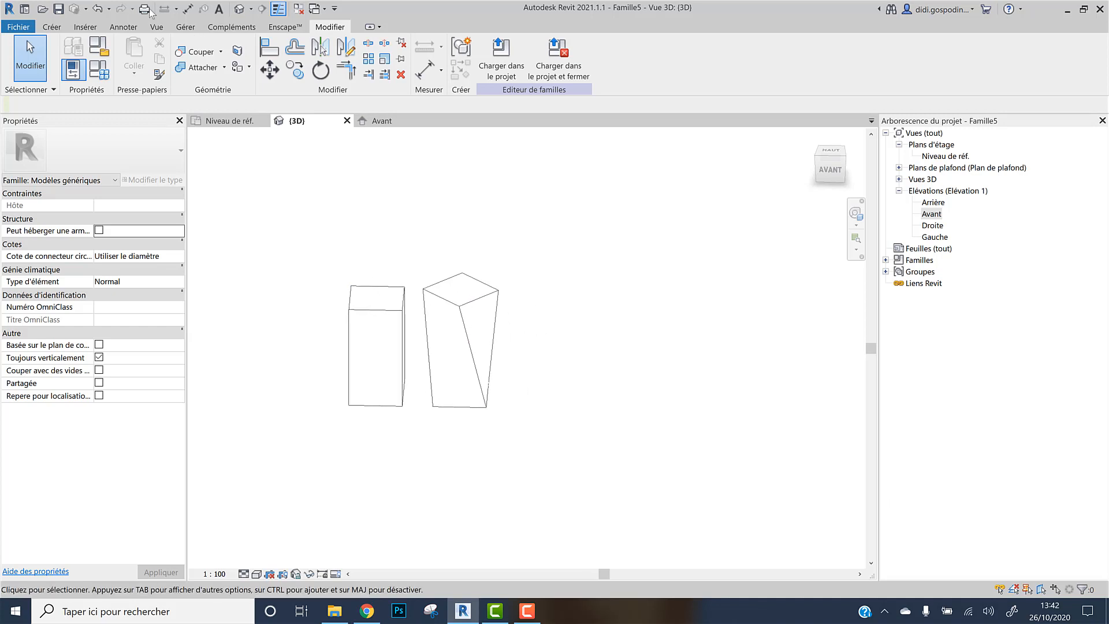
Start a Revolve, open the Avant elevation and pick the axis line tool
{"action": "left_click", "coordinate": [51, 27]}
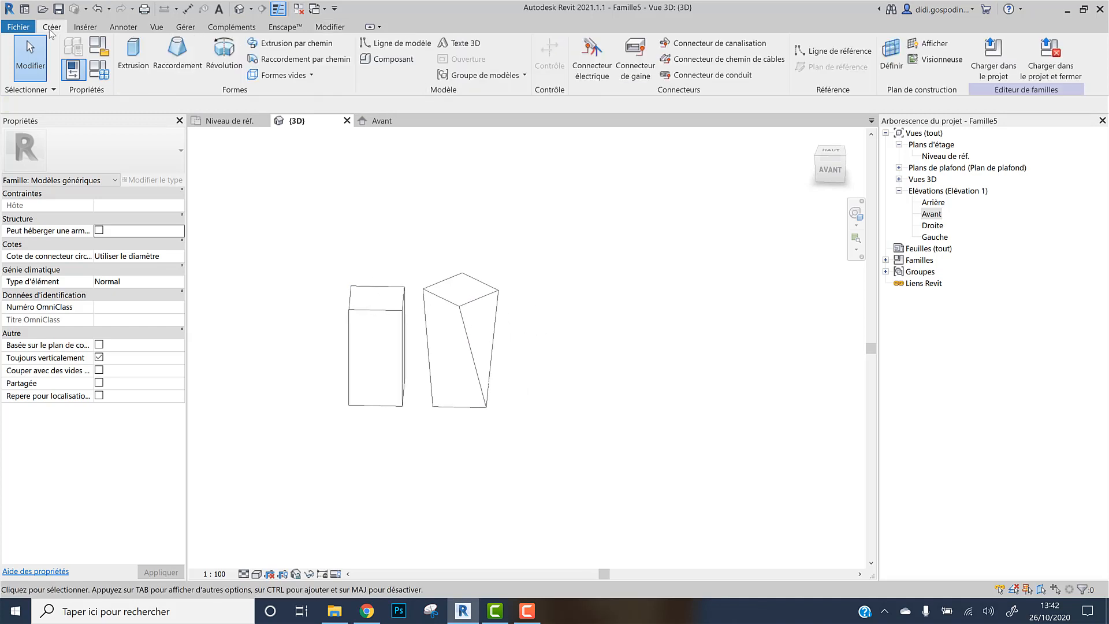
{"action": "left_click", "coordinate": [233, 60]}
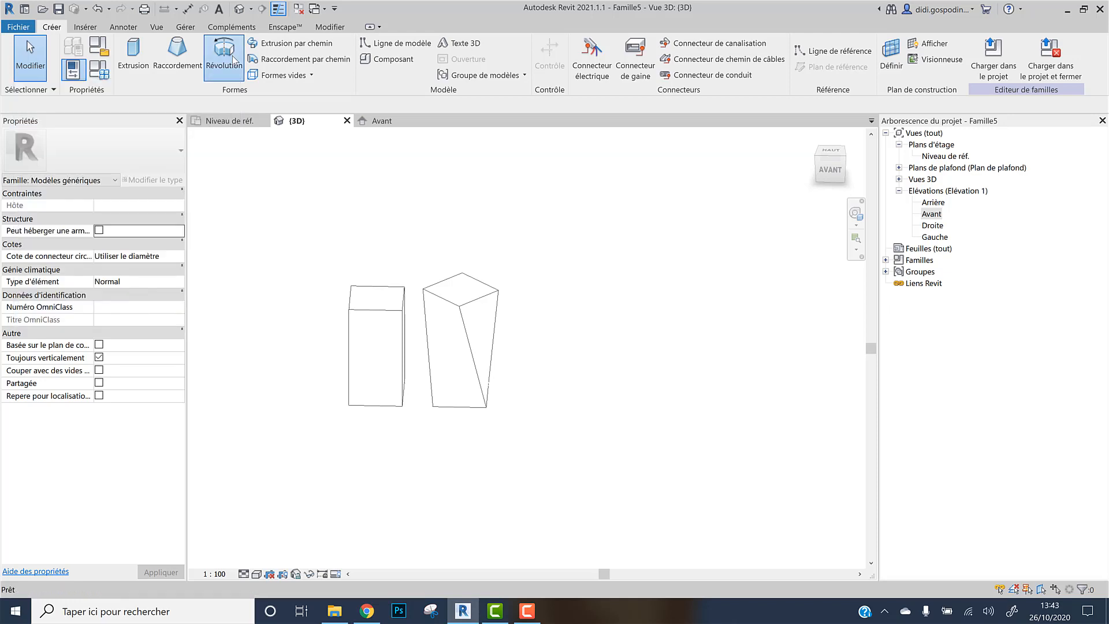
{"action": "double_click", "coordinate": [932, 214]}
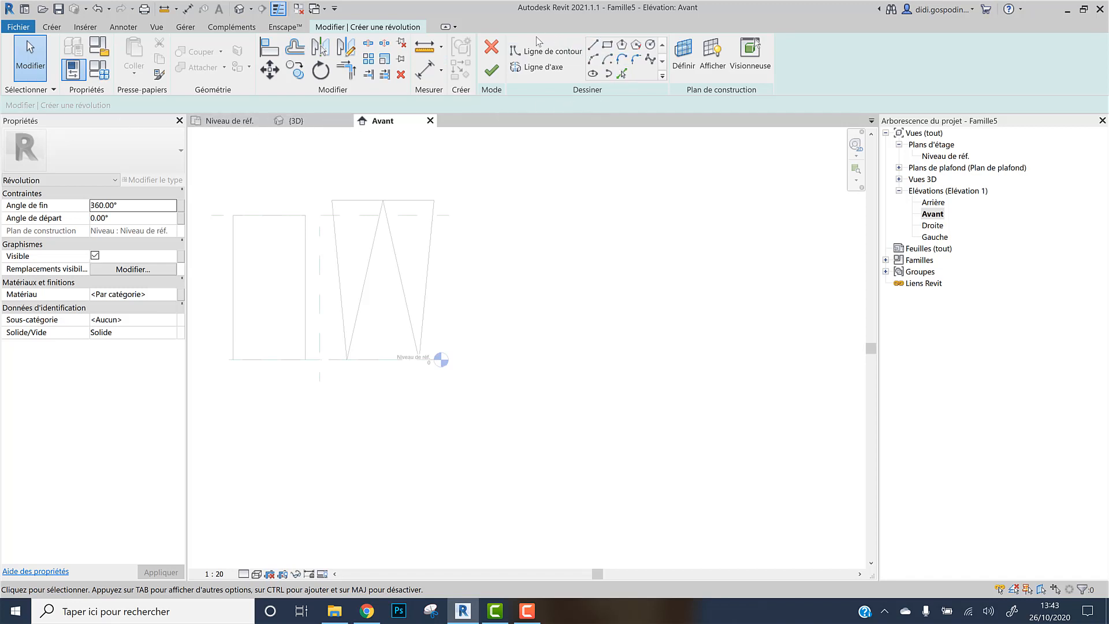
{"action": "left_click", "coordinate": [547, 67]}
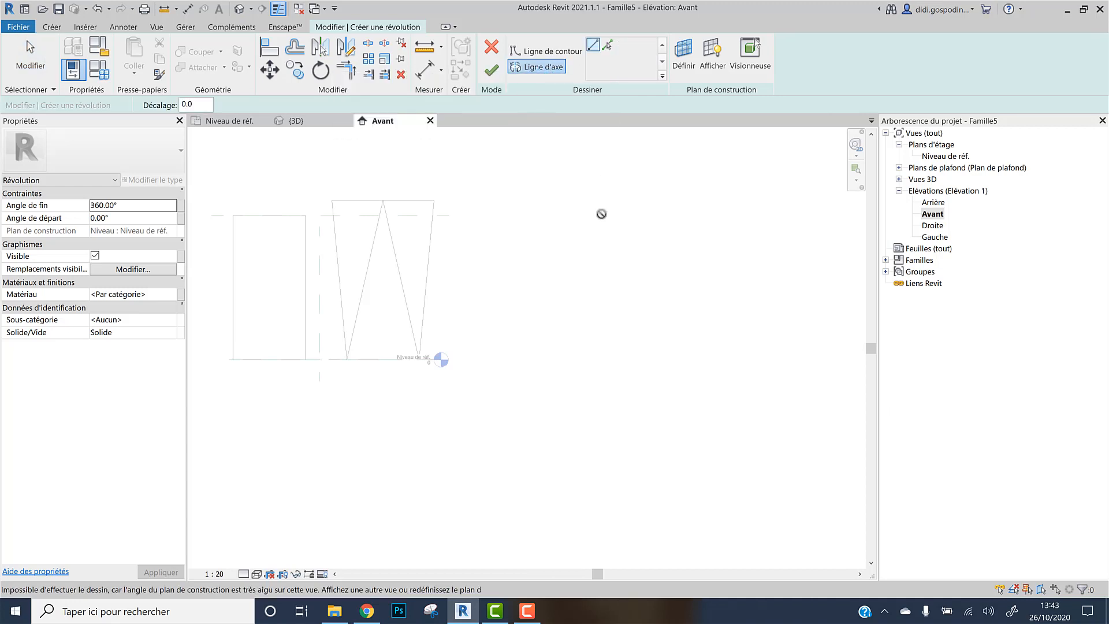
Set the revolve's work plane to the Centre (avant/arrière) reference plane
{"action": "scroll", "coordinate": [537, 222], "scroll_direction": "up", "scroll_amount": 2}
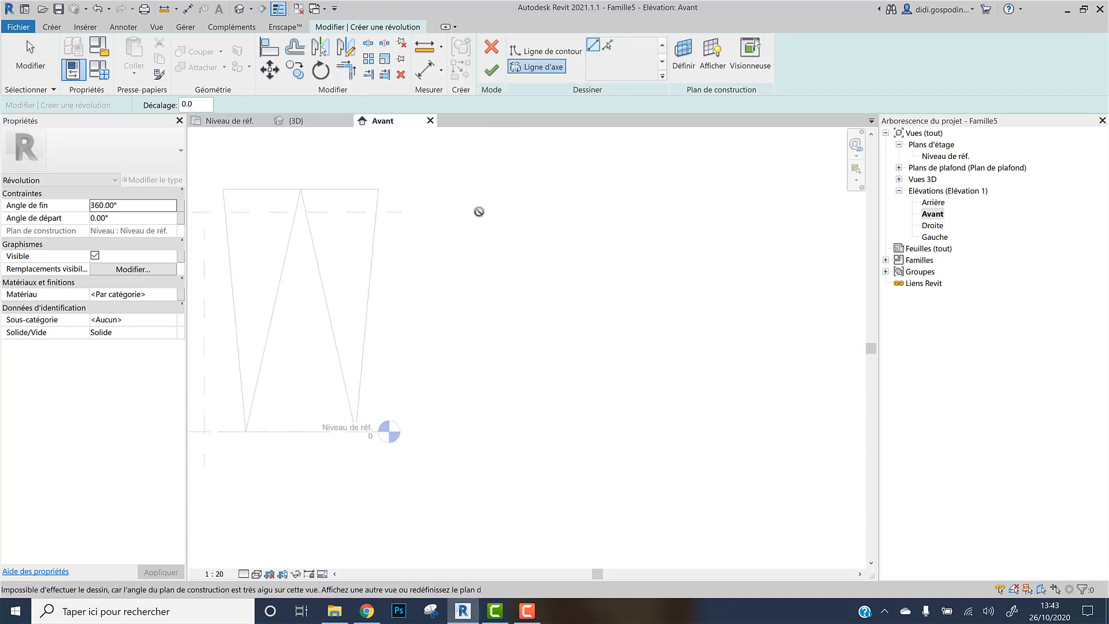
{"action": "scroll", "coordinate": [589, 217], "scroll_direction": "down", "scroll_amount": 1}
{"action": "scroll", "coordinate": [624, 280], "scroll_direction": "down", "scroll_amount": 2}
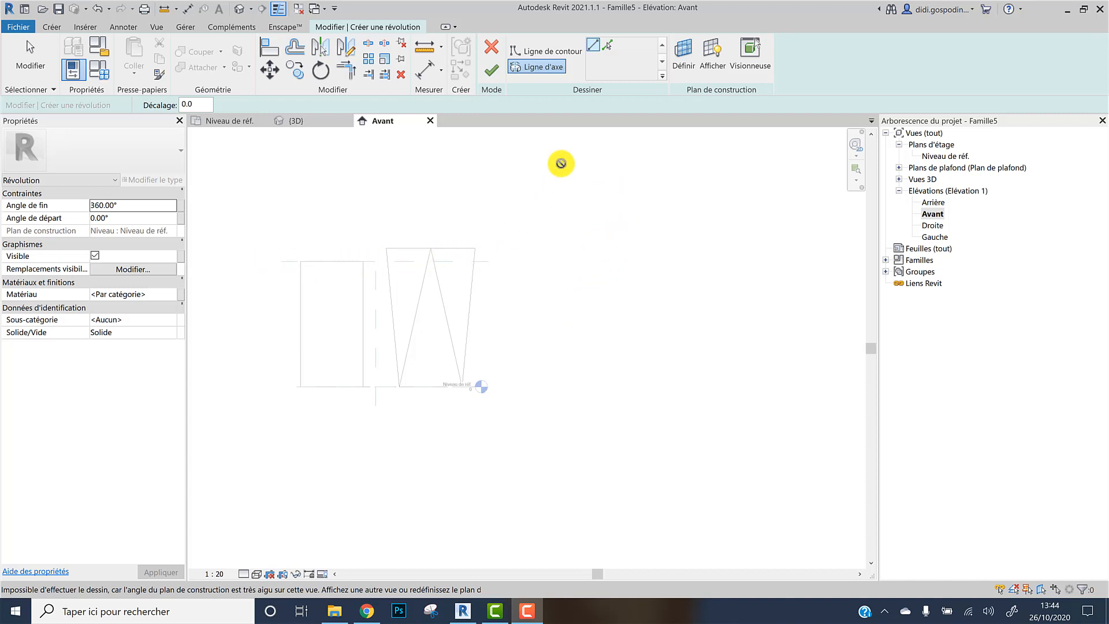
{"action": "left_click", "coordinate": [679, 60]}
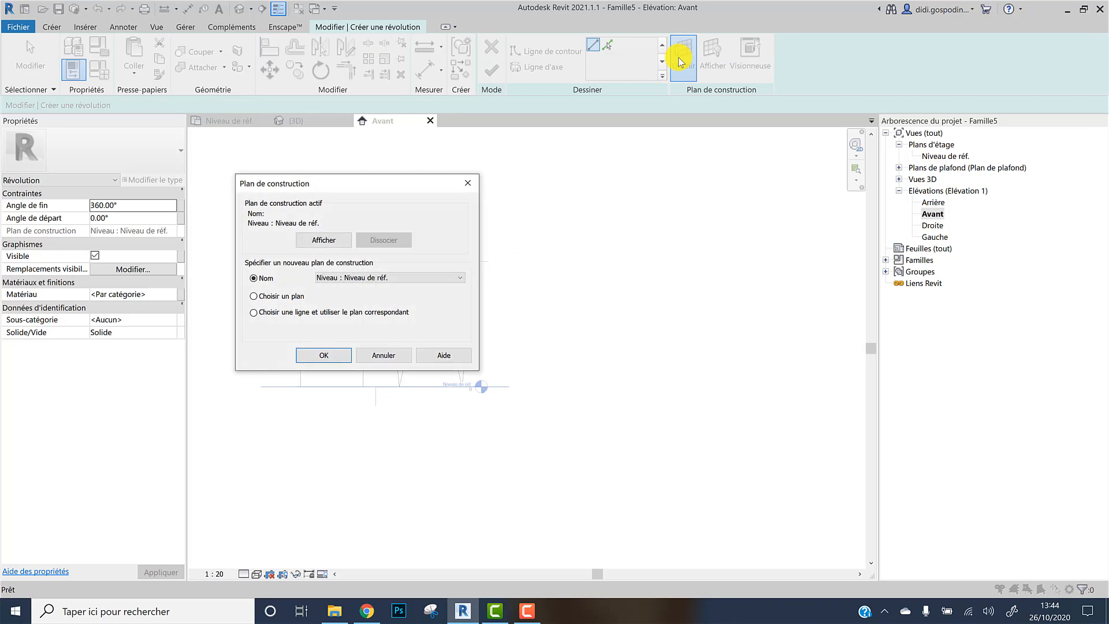
{"action": "left_click", "coordinate": [442, 276]}
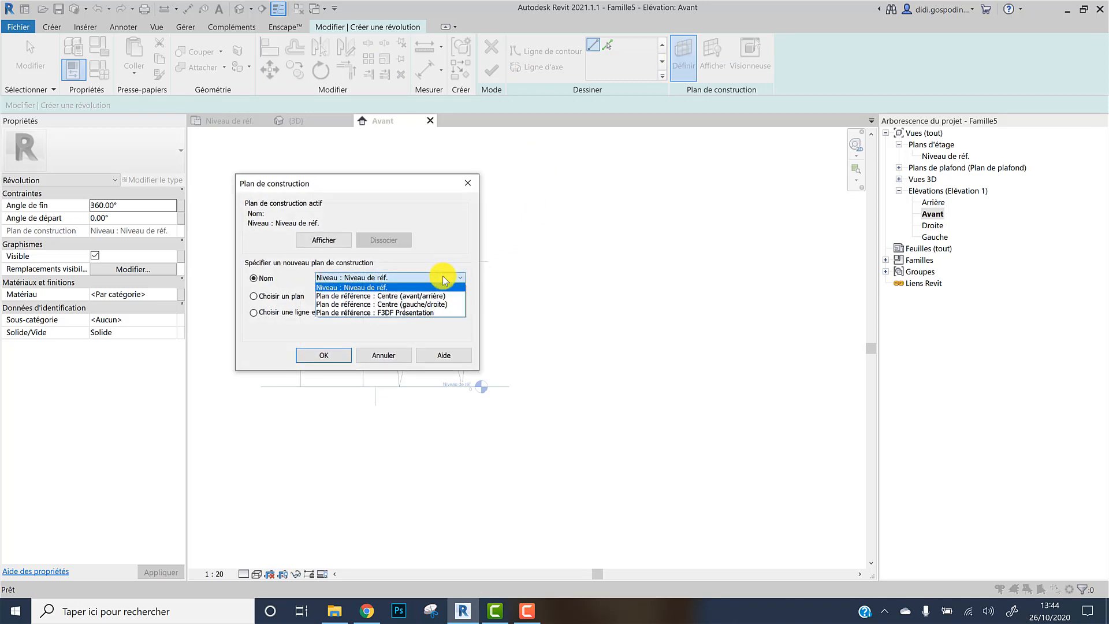
{"action": "left_click", "coordinate": [436, 295]}
{"action": "left_click", "coordinate": [338, 361]}
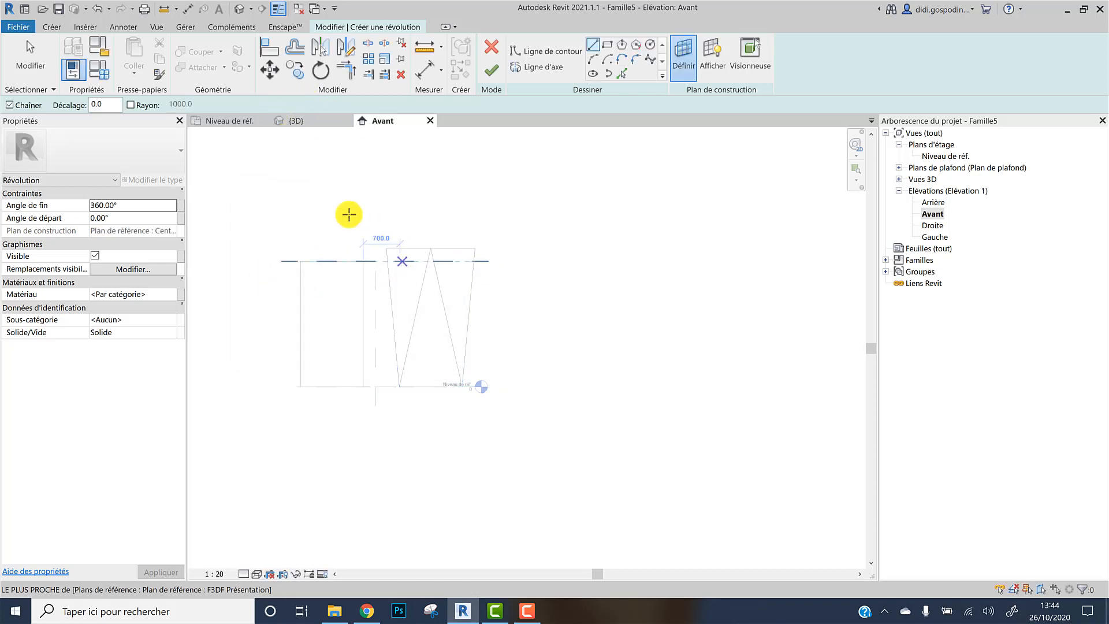
Draw a vertical revolve axis about 2400 mm tall to the right of the blend
{"action": "left_click", "coordinate": [230, 122]}
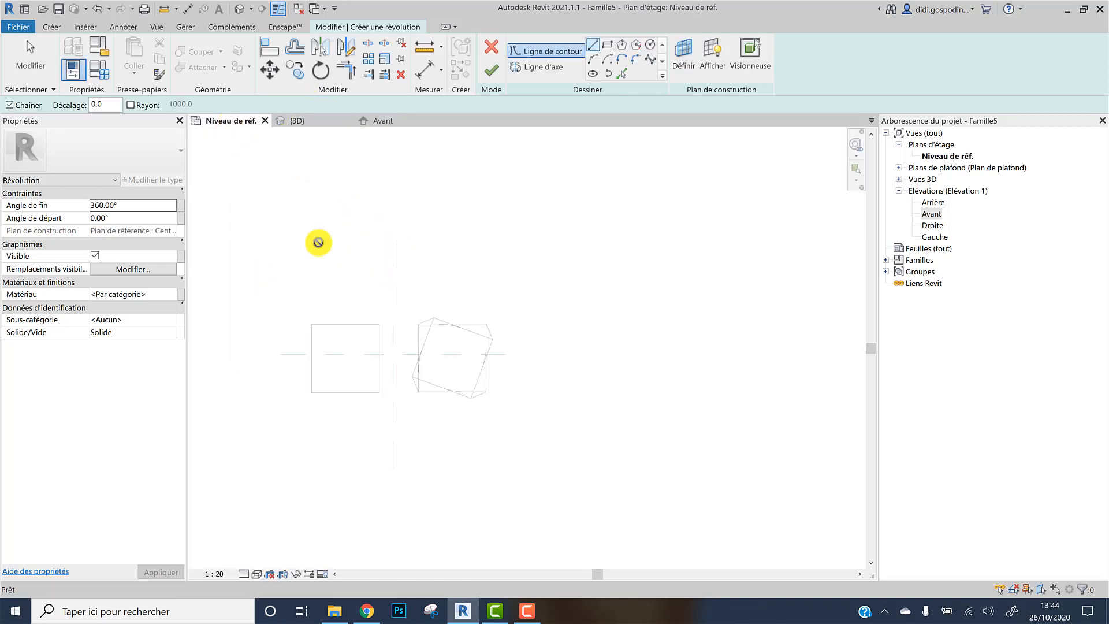
{"action": "left_click", "coordinate": [385, 121]}
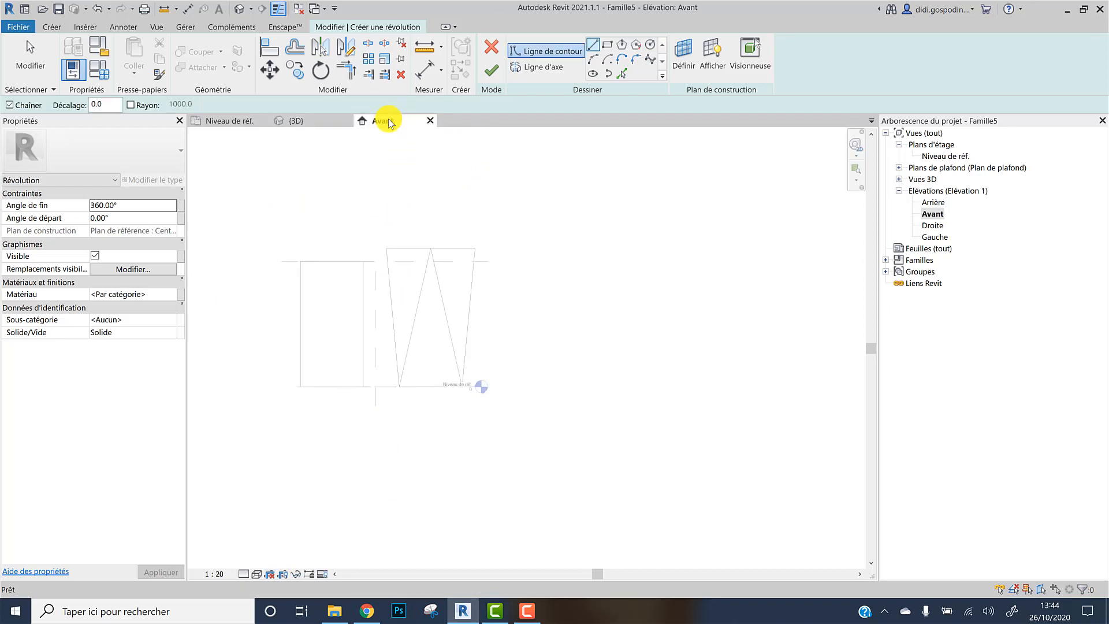
{"action": "left_click", "coordinate": [543, 67]}
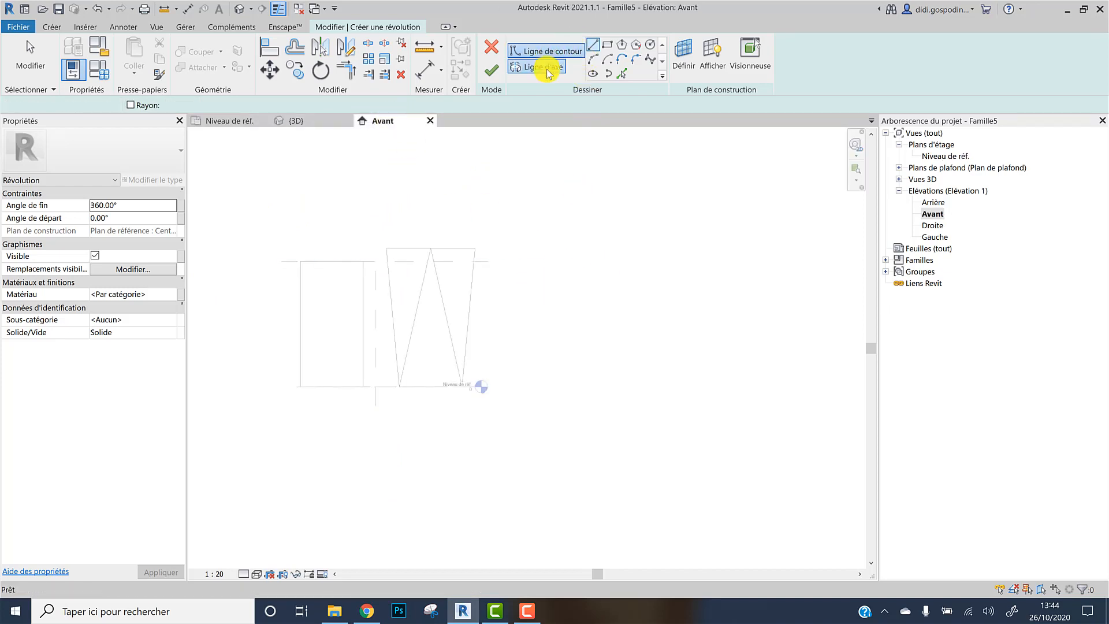
{"action": "left_click", "coordinate": [555, 261]}
{"action": "left_click", "coordinate": [555, 385]}
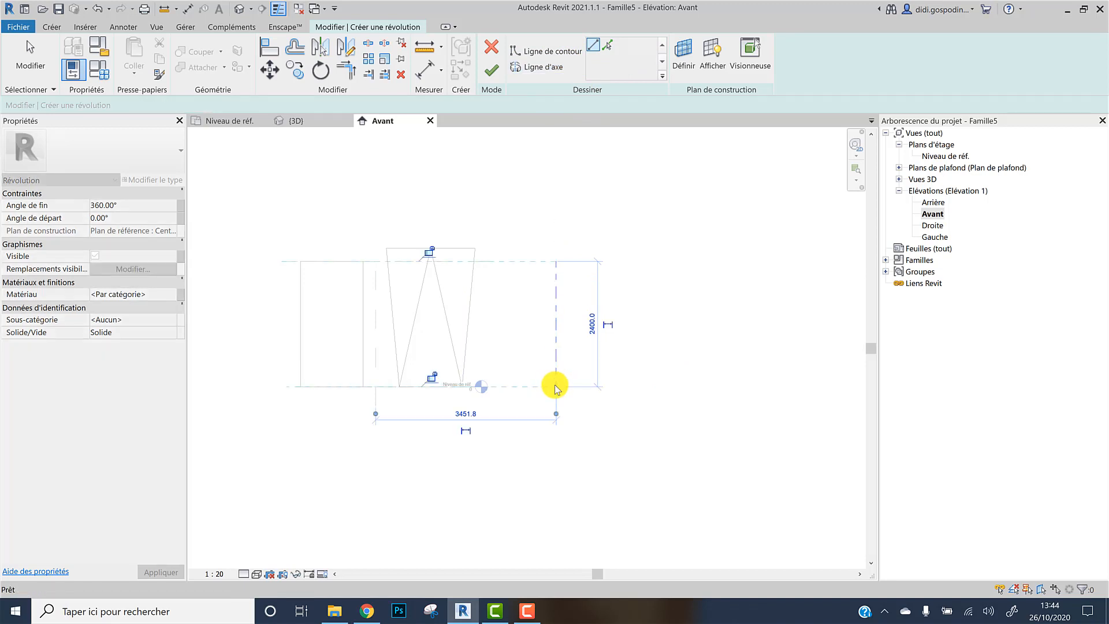
{"action": "key", "text": "Escape"}
Sketch a vase-shaped half-profile beside the axis with a base line, a convex and a concave arc, and a top line
{"action": "scroll", "coordinate": [555, 385], "scroll_direction": "up", "scroll_amount": 2}
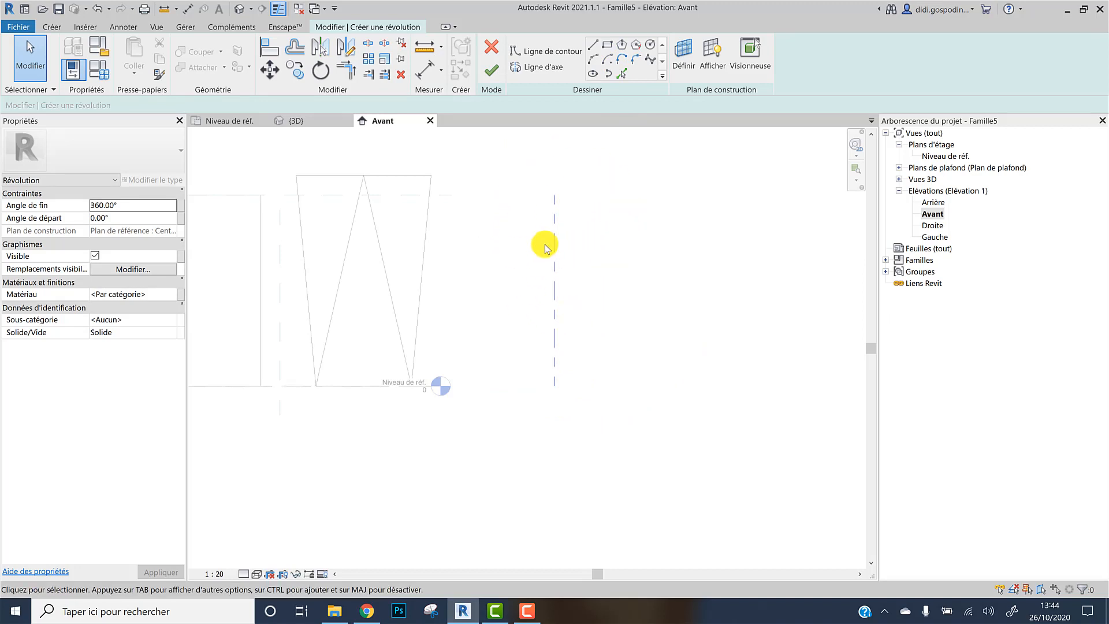
{"action": "left_click", "coordinate": [551, 55]}
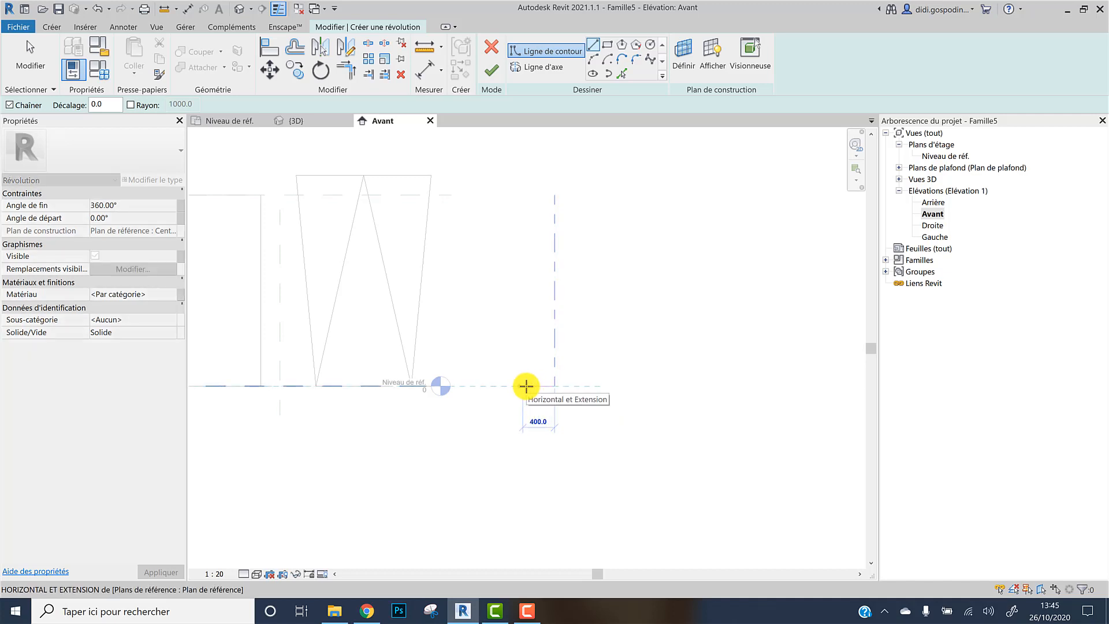
{"action": "left_click", "coordinate": [523, 386]}
{"action": "left_click", "coordinate": [543, 195]}
{"action": "left_click", "coordinate": [593, 58]}
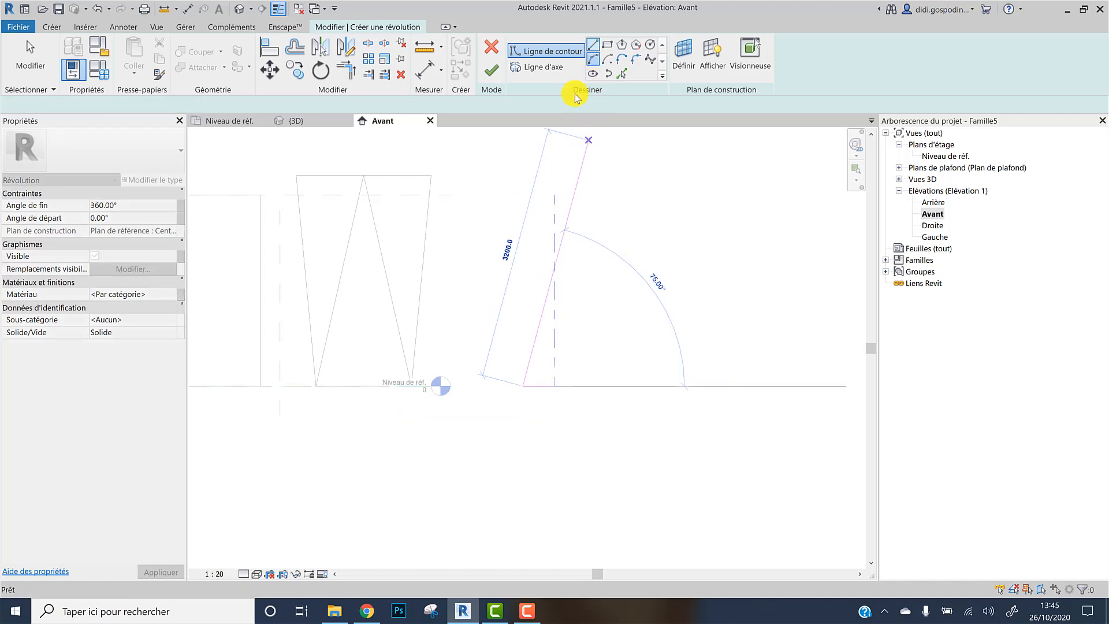
{"action": "left_click", "coordinate": [493, 303]}
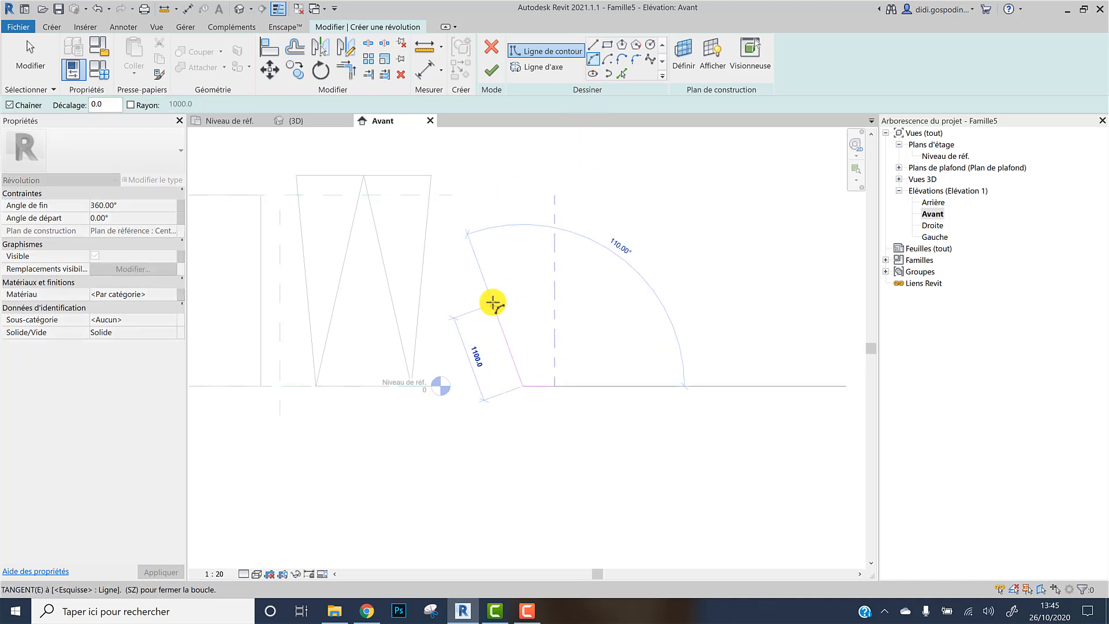
{"action": "left_click", "coordinate": [492, 337]}
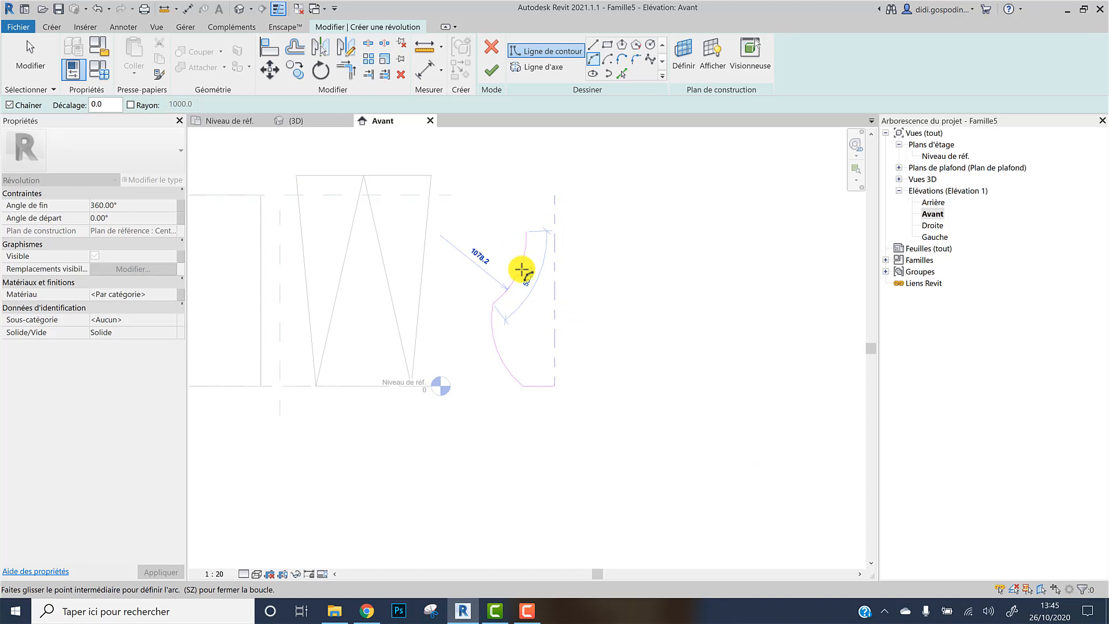
{"action": "left_click", "coordinate": [522, 270]}
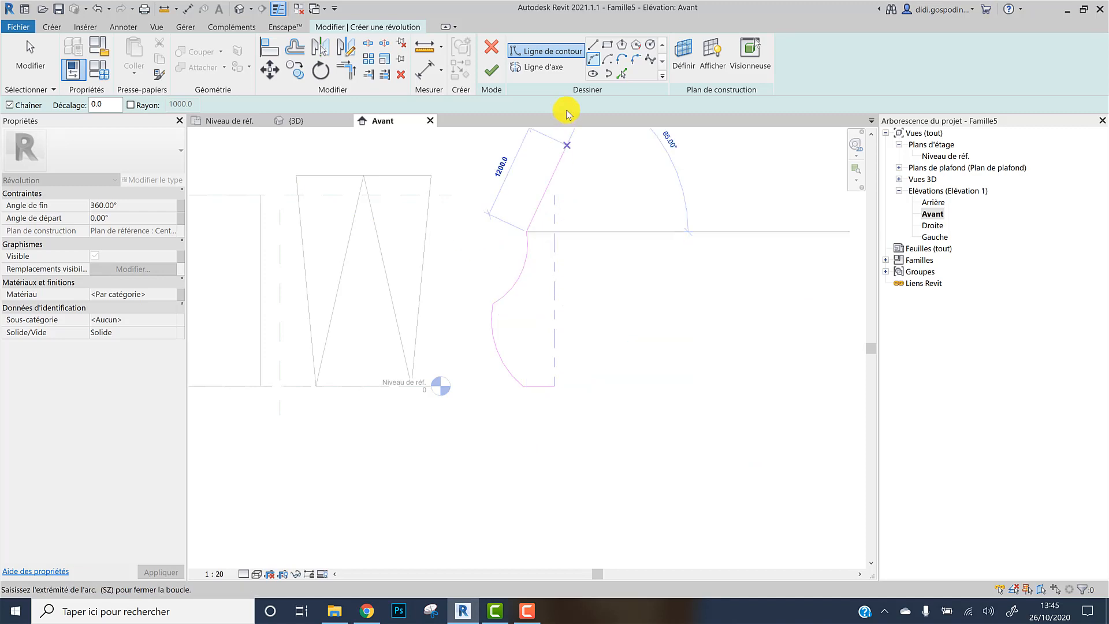
{"action": "left_click", "coordinate": [593, 46]}
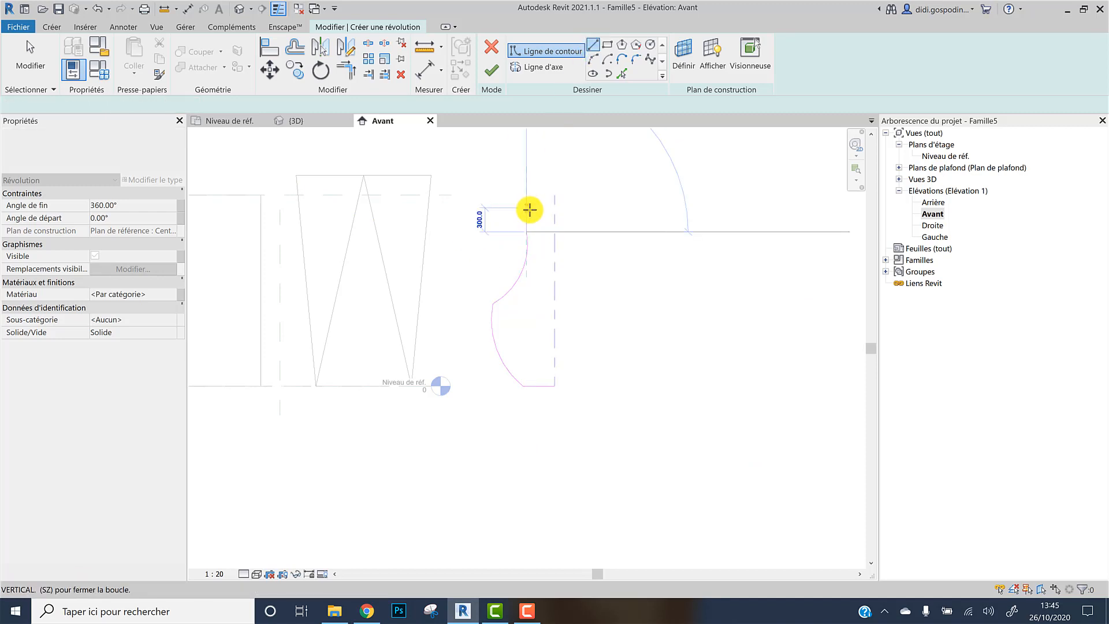
{"action": "left_click", "coordinate": [550, 231]}
{"action": "left_click", "coordinate": [556, 371]}
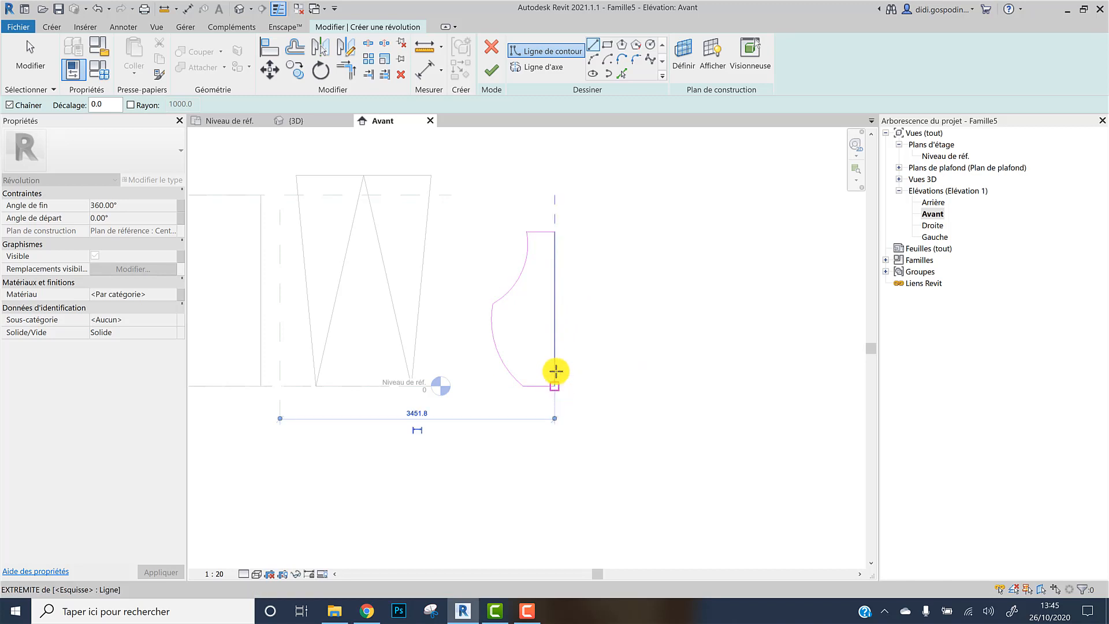
{"action": "key", "text": "Escape"}
{"action": "key", "text": "Escape"}
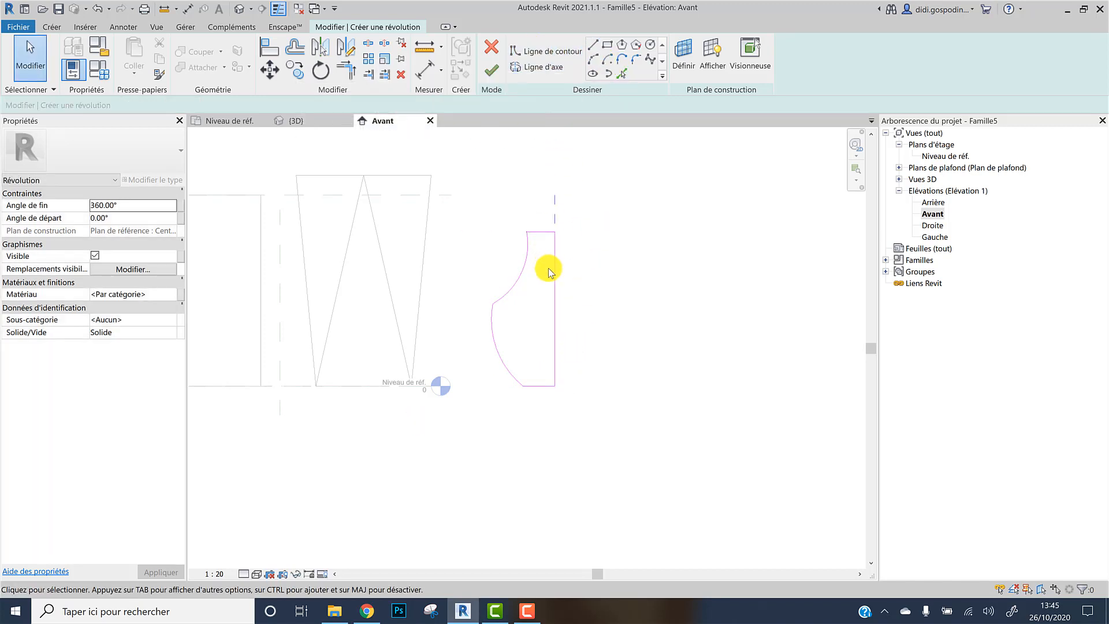
Close the profile's vertical edge along the axis to the top line and finish the revolve
{"action": "key", "text": "Tab"}
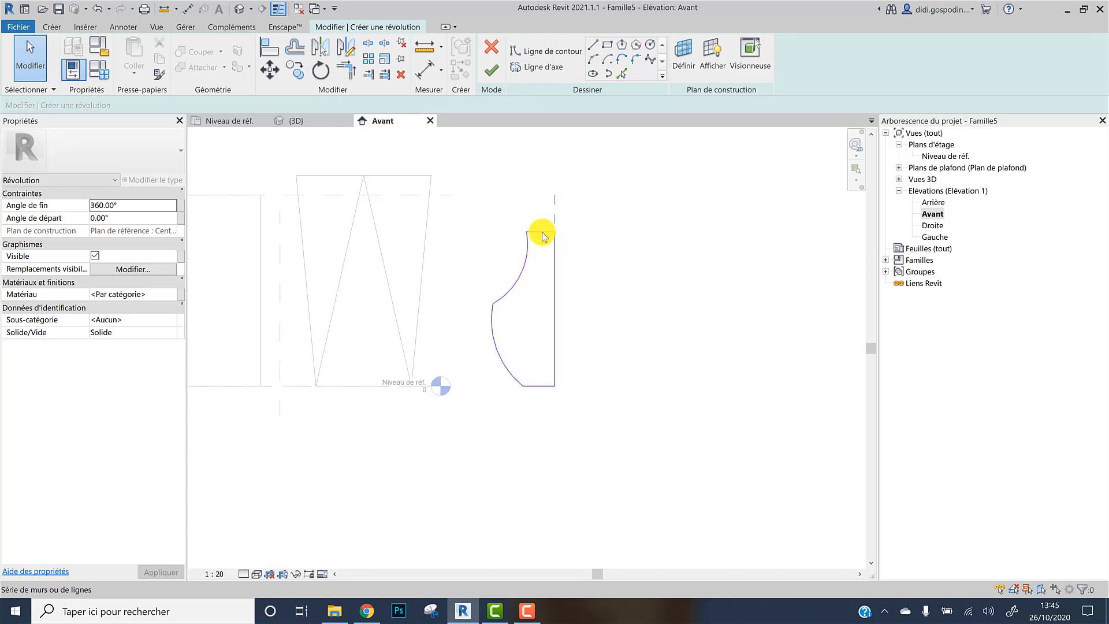
{"action": "left_click", "coordinate": [556, 245]}
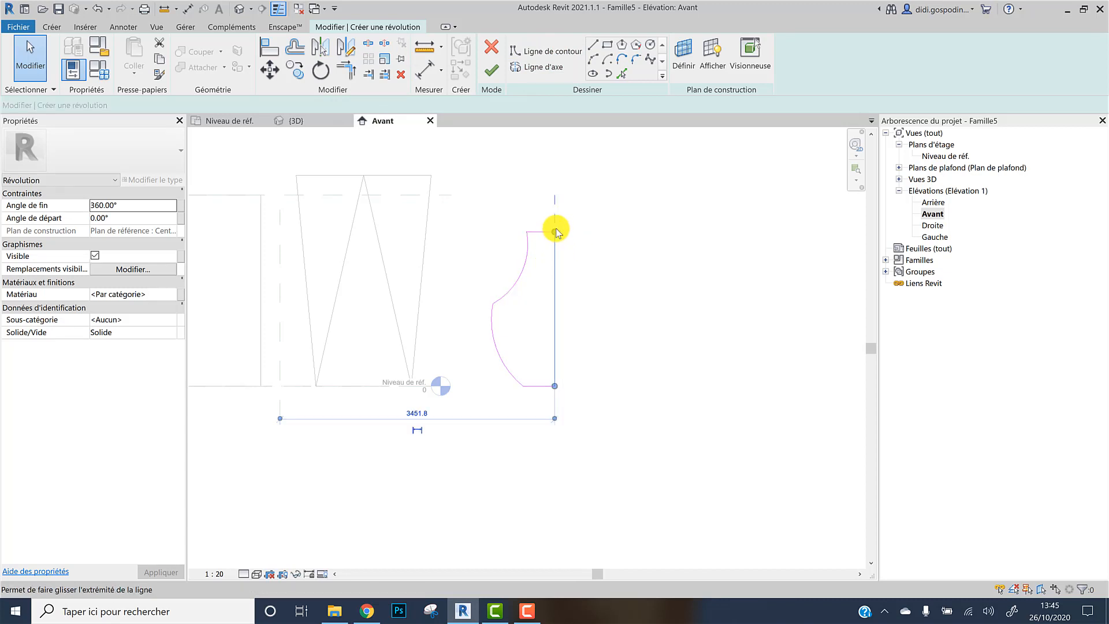
{"action": "left_click_drag", "start_coordinate": [556, 230], "coordinate": [557, 210]}
{"action": "left_click", "coordinate": [594, 240]}
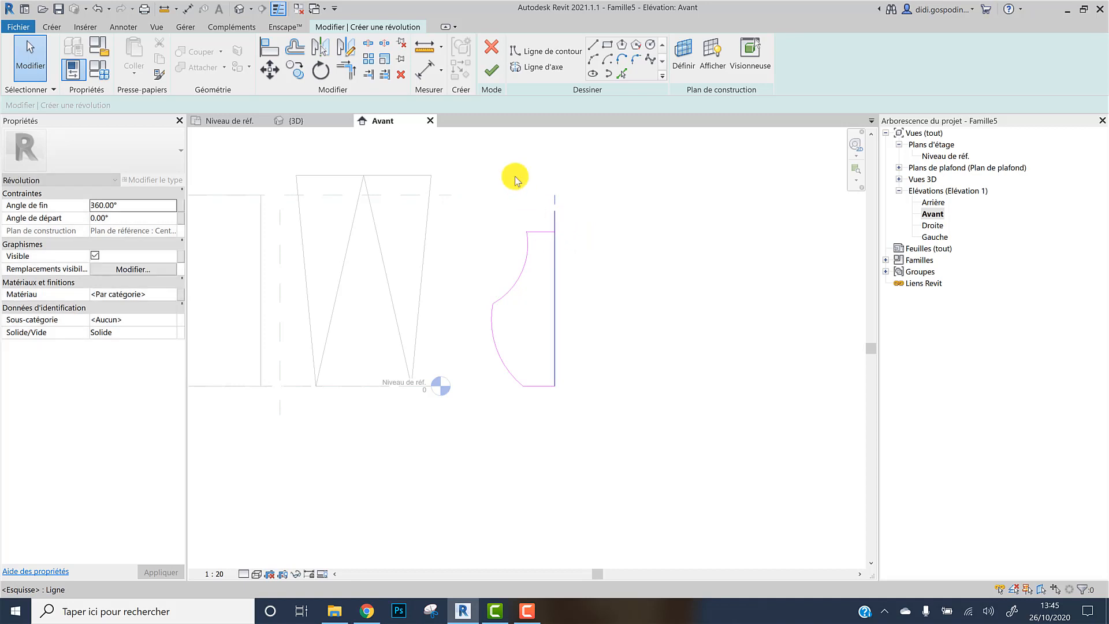
{"action": "left_click", "coordinate": [347, 70]}
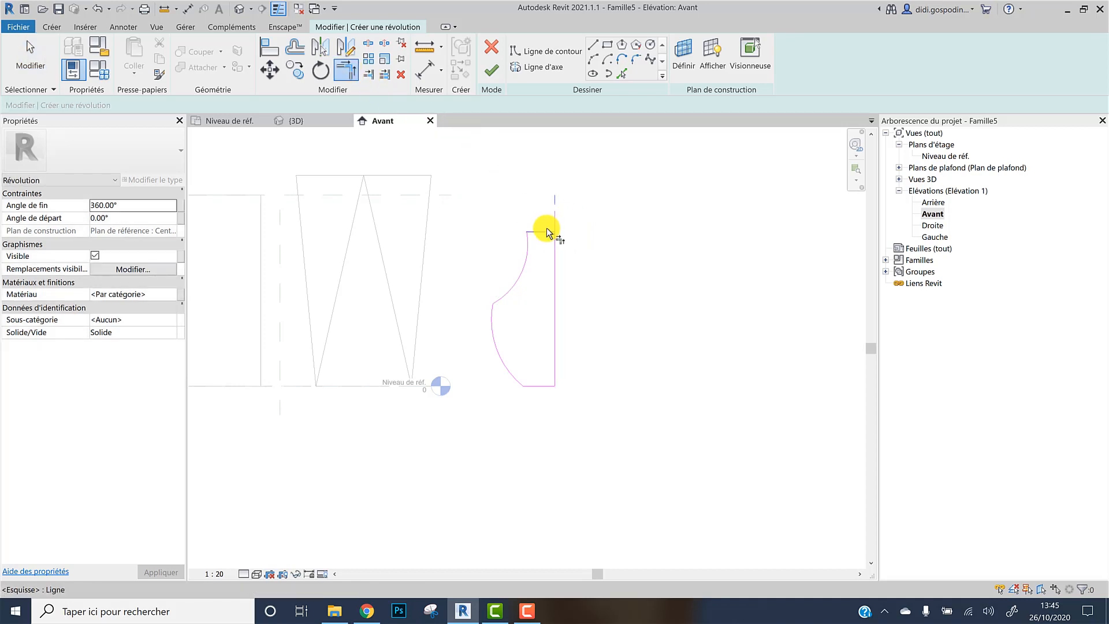
{"action": "left_click", "coordinate": [353, 76]}
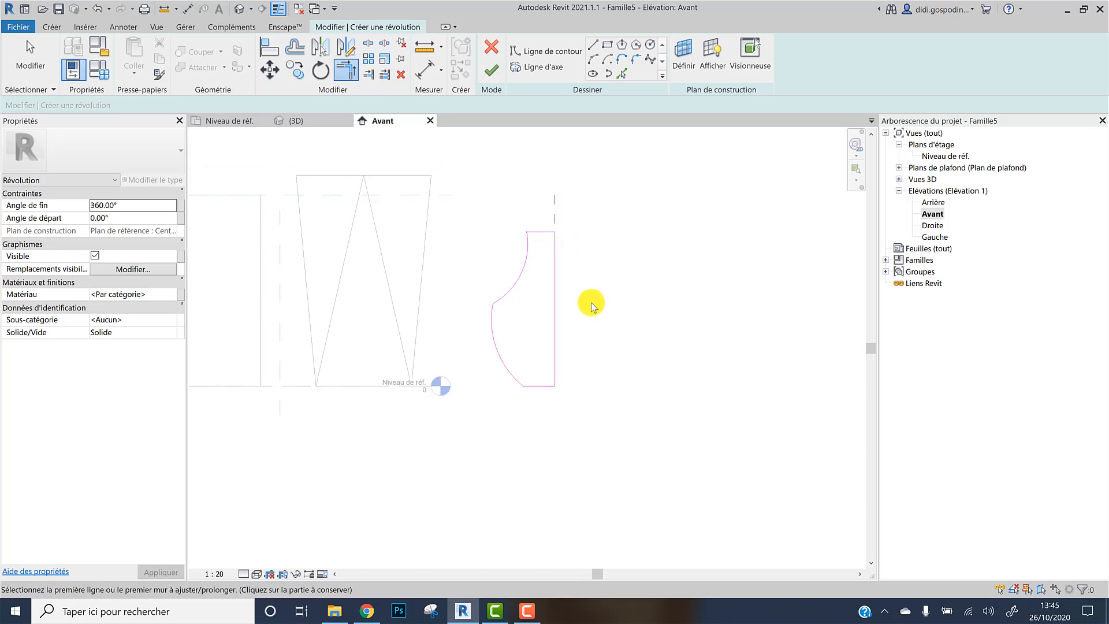
{"action": "key", "text": "Escape"}
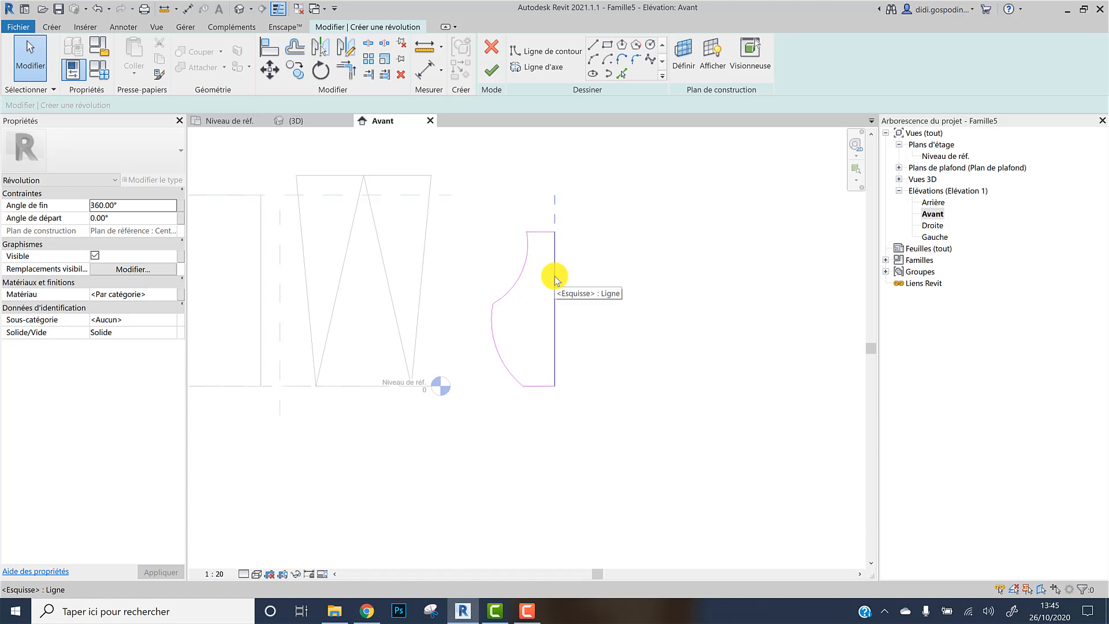
{"action": "key", "text": "Tab"}
{"action": "left_click", "coordinate": [554, 276]}
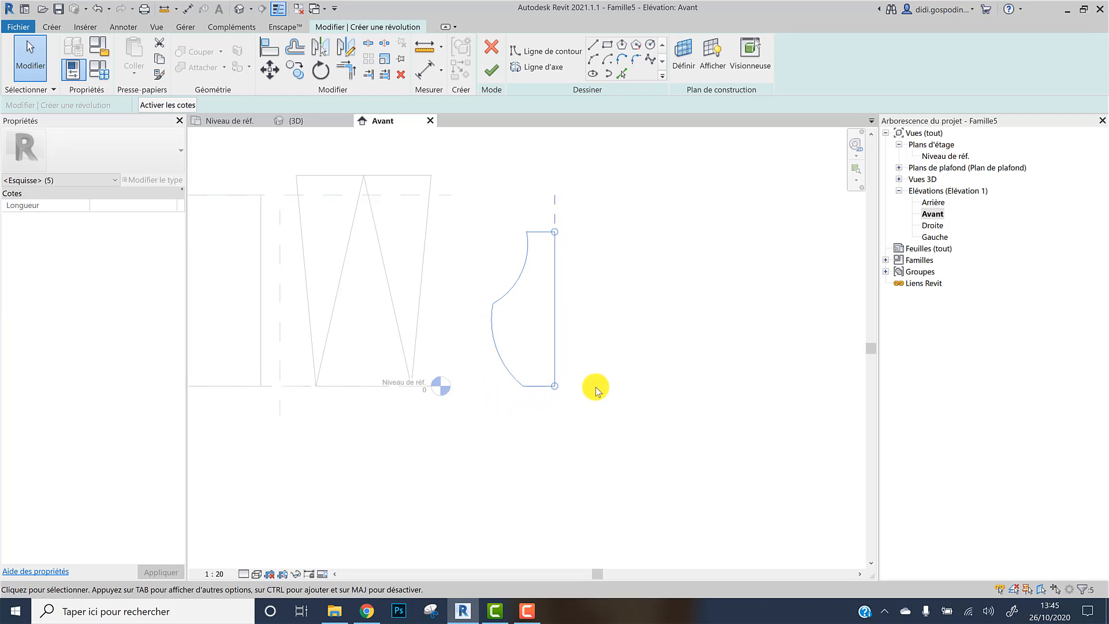
{"action": "left_click", "coordinate": [615, 202]}
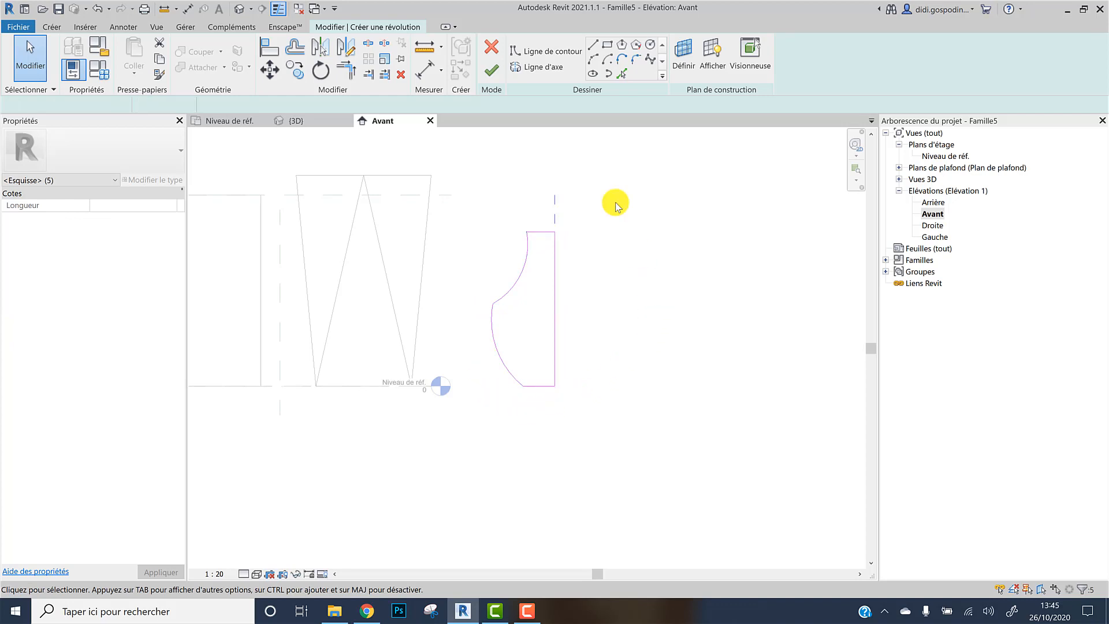
{"action": "left_click", "coordinate": [492, 70]}
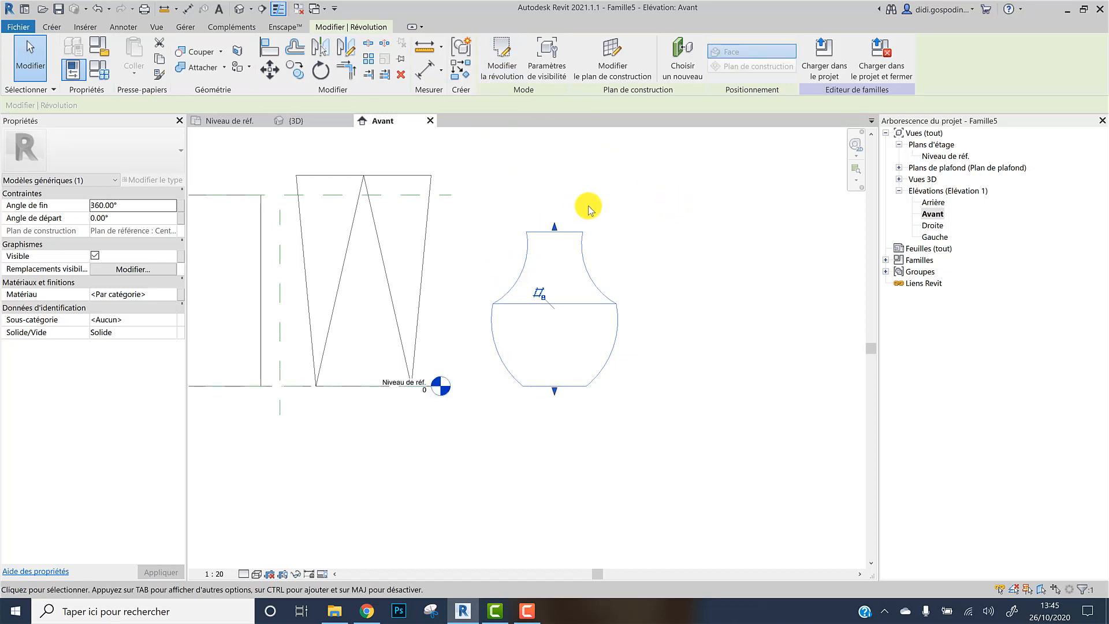
Inspect the finished revolve in the floor plan and the 3D view
{"action": "left_click", "coordinate": [248, 124]}
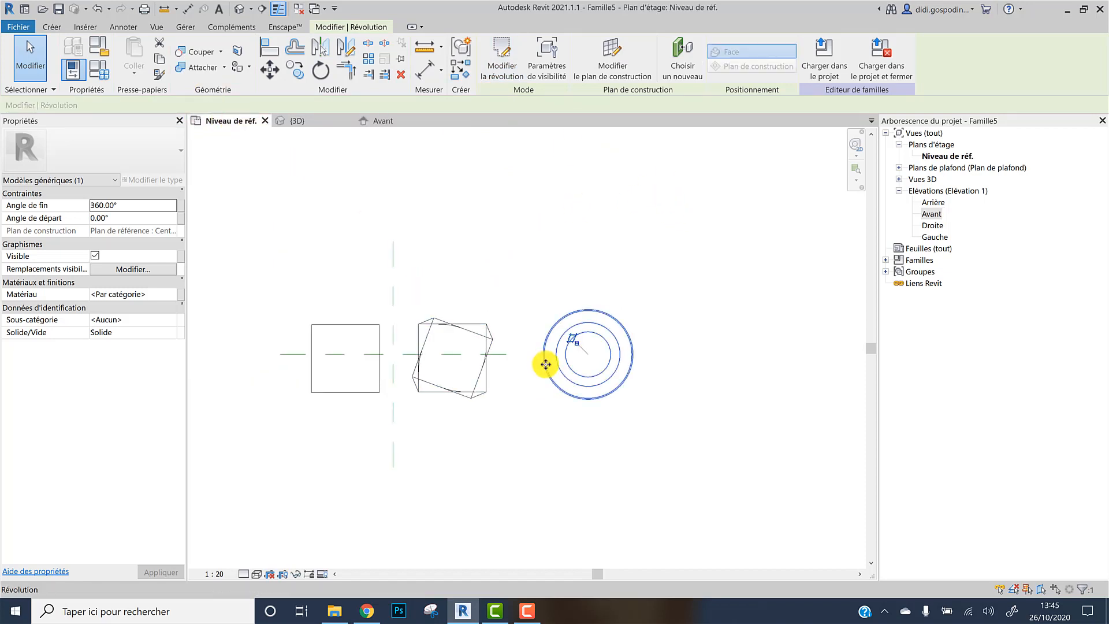
{"action": "left_click", "coordinate": [312, 121]}
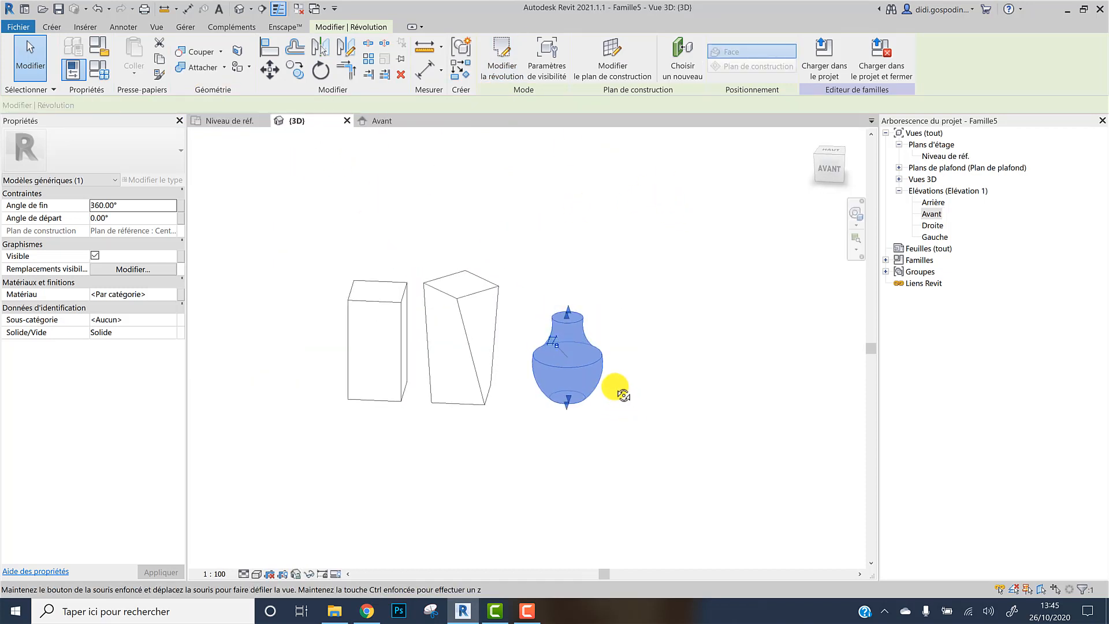
{"action": "left_click", "coordinate": [628, 365]}
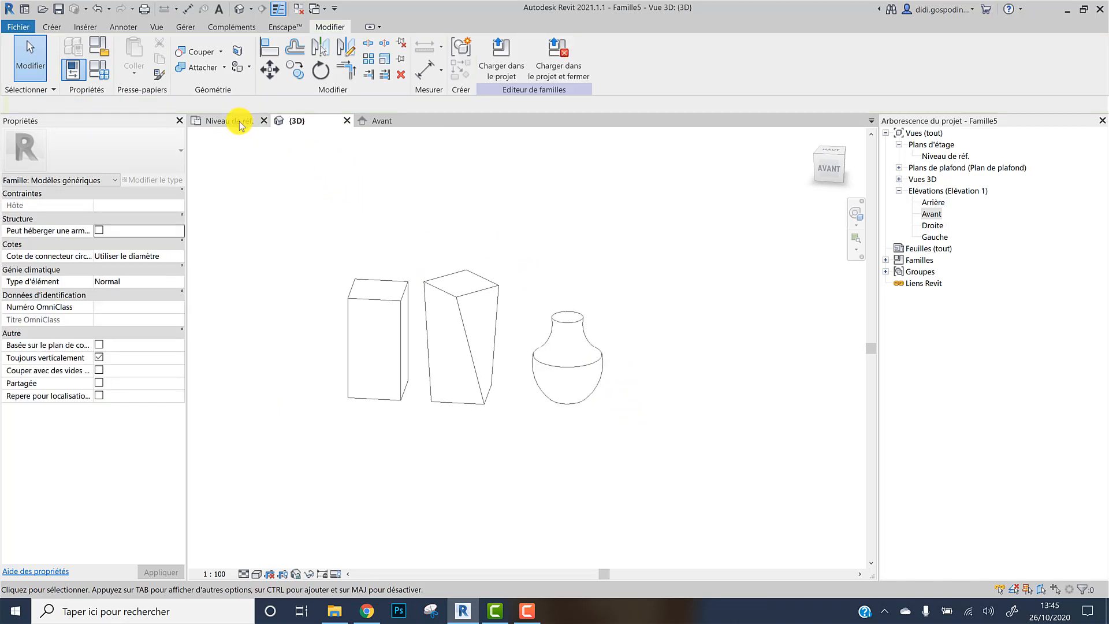
Start a sweep path sketch and set its work plane to the Centre (avant/arrière) reference plane
{"action": "left_click", "coordinate": [52, 27]}
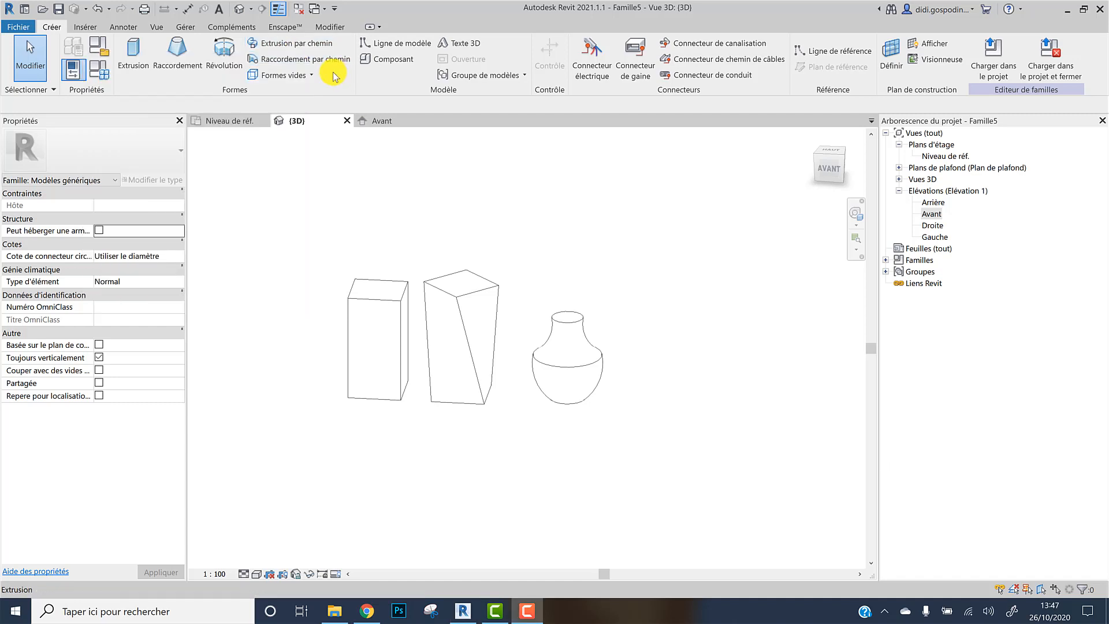
{"action": "left_click", "coordinate": [303, 50]}
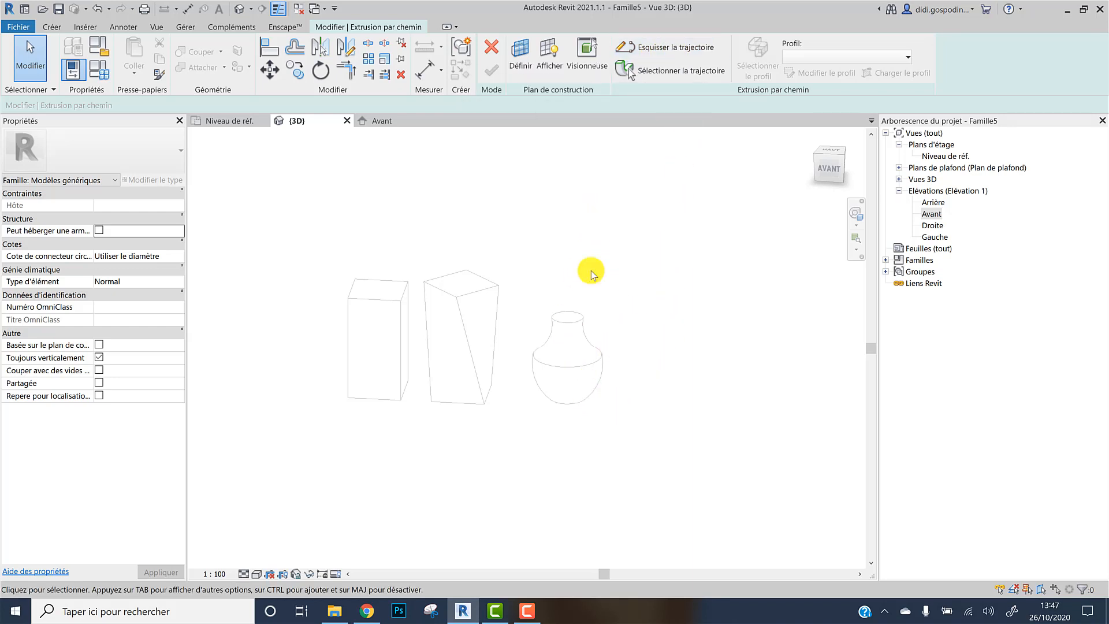
{"action": "left_click", "coordinate": [673, 48]}
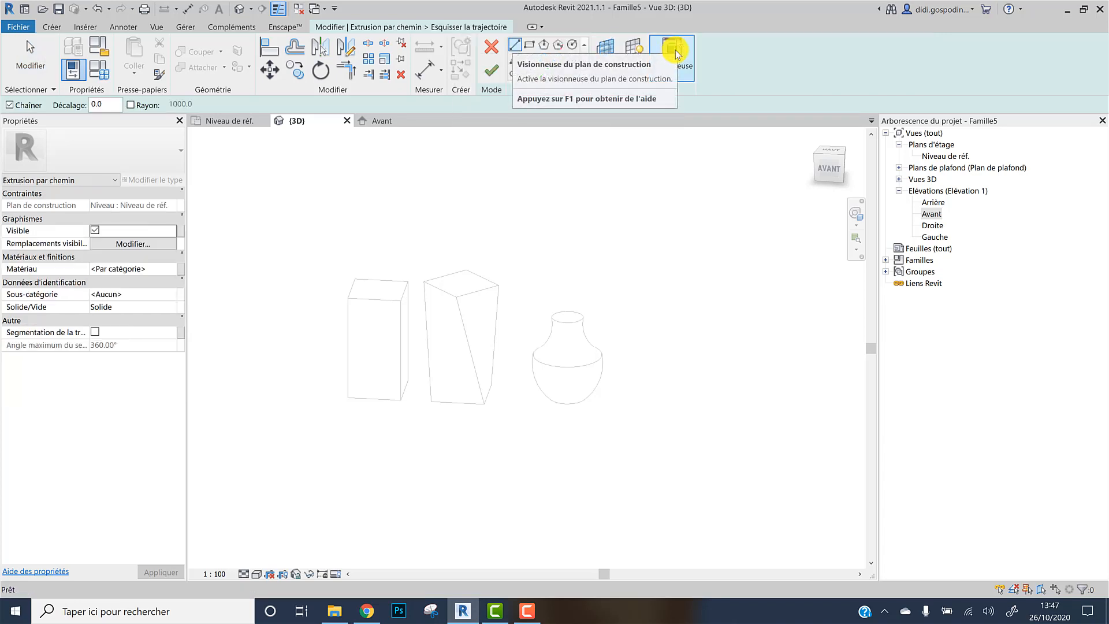
{"action": "left_click", "coordinate": [605, 53]}
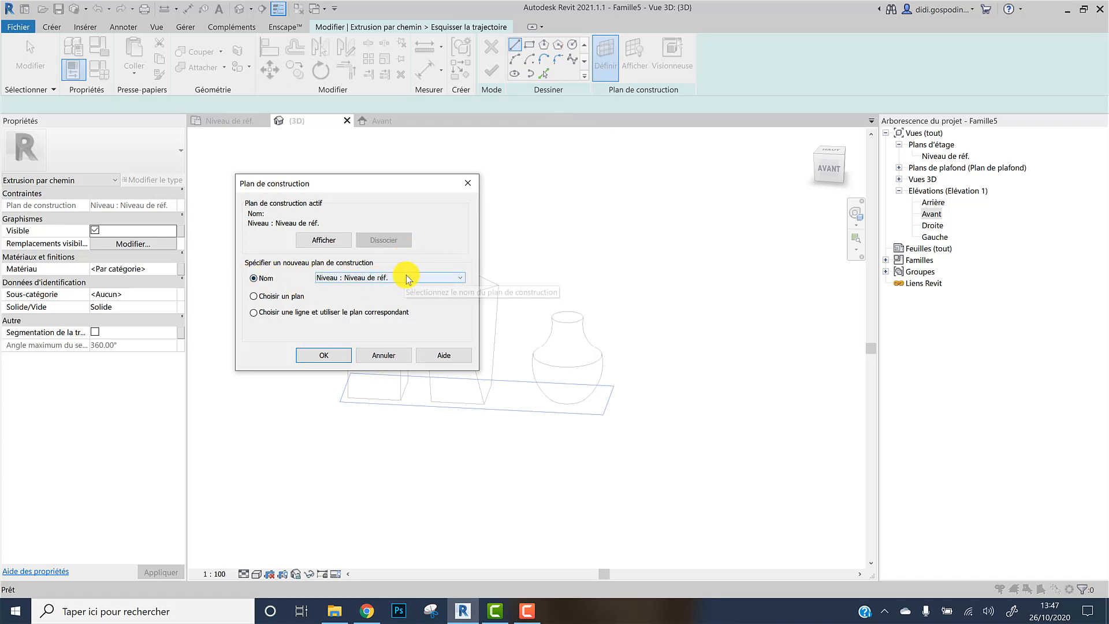
{"action": "left_click", "coordinate": [444, 277]}
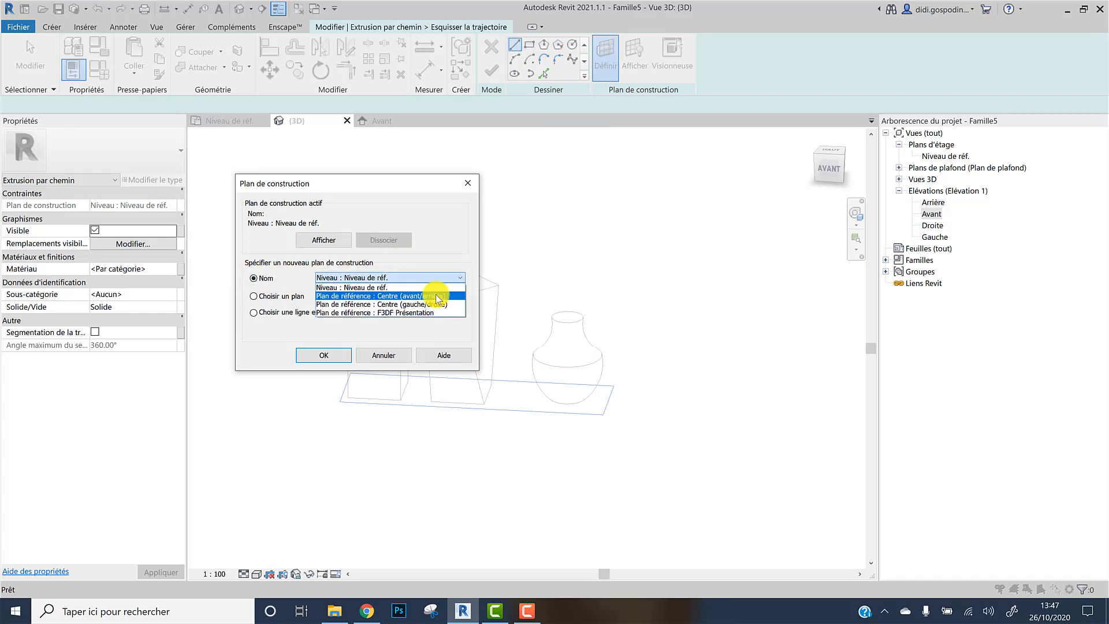
{"action": "left_click", "coordinate": [437, 297]}
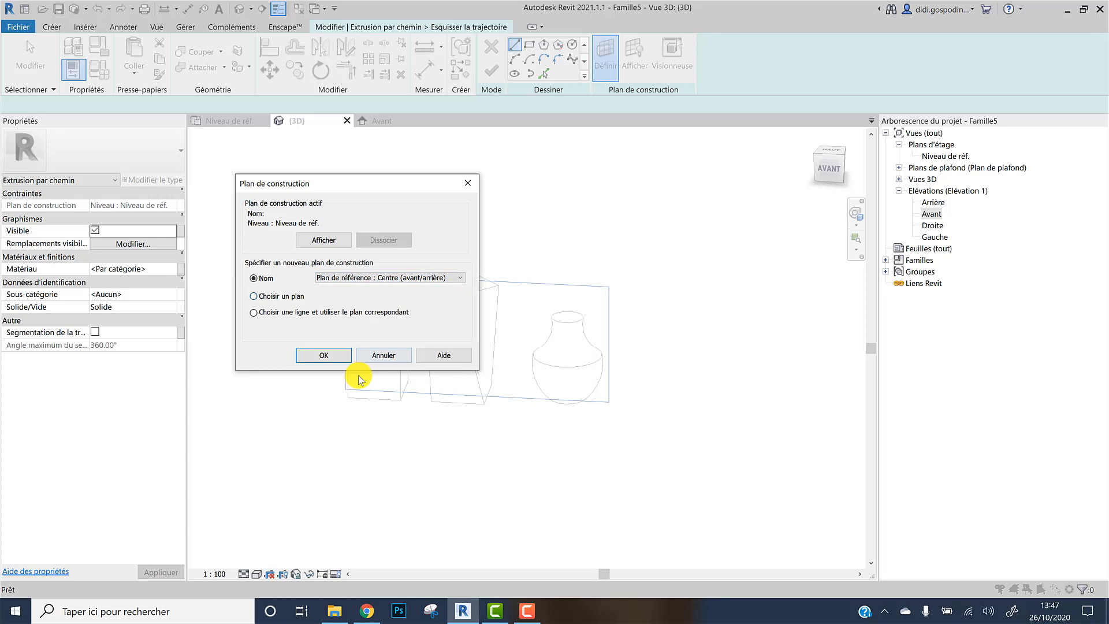
{"action": "left_click", "coordinate": [325, 356]}
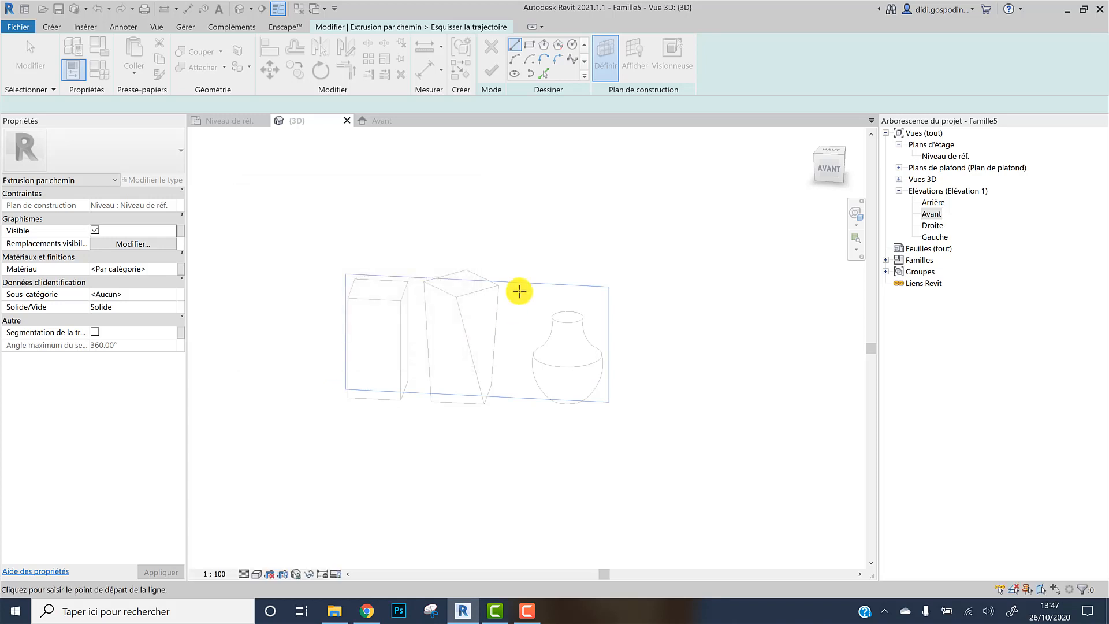
In the front elevation, sketch a vertical path line about 2600 mm tall to the right of the vase
{"action": "left_click", "coordinate": [387, 120]}
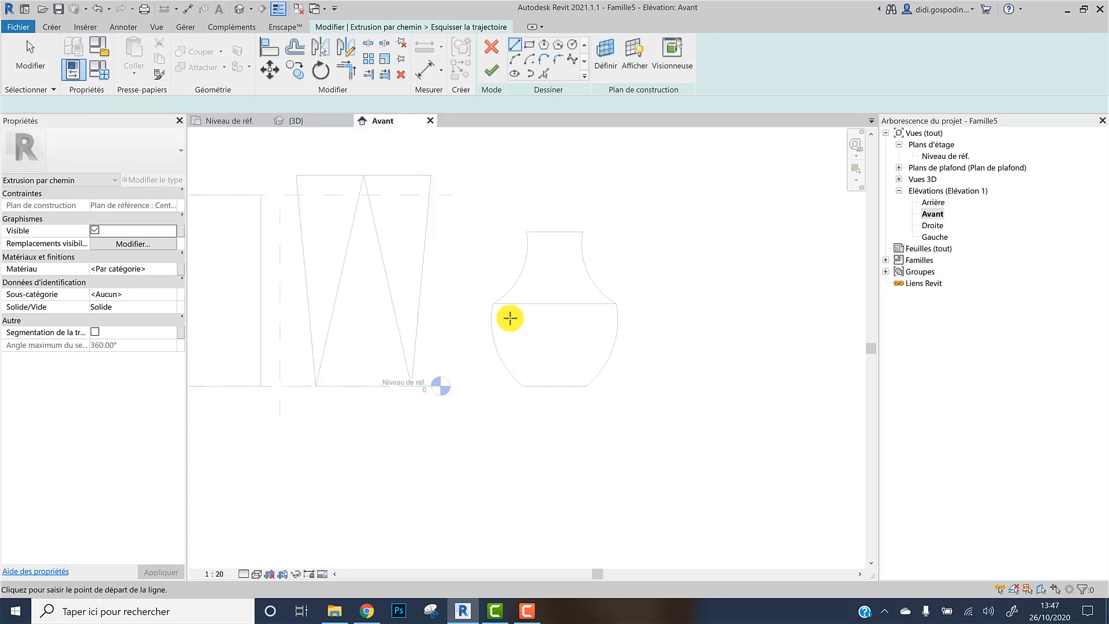
{"action": "scroll", "coordinate": [577, 311], "scroll_direction": "down", "scroll_amount": 3}
{"action": "middle_click_drag", "start_coordinate": [534, 335], "coordinate": [486, 345]}
{"action": "scroll", "coordinate": [487, 344], "scroll_direction": "down", "scroll_amount": 1}
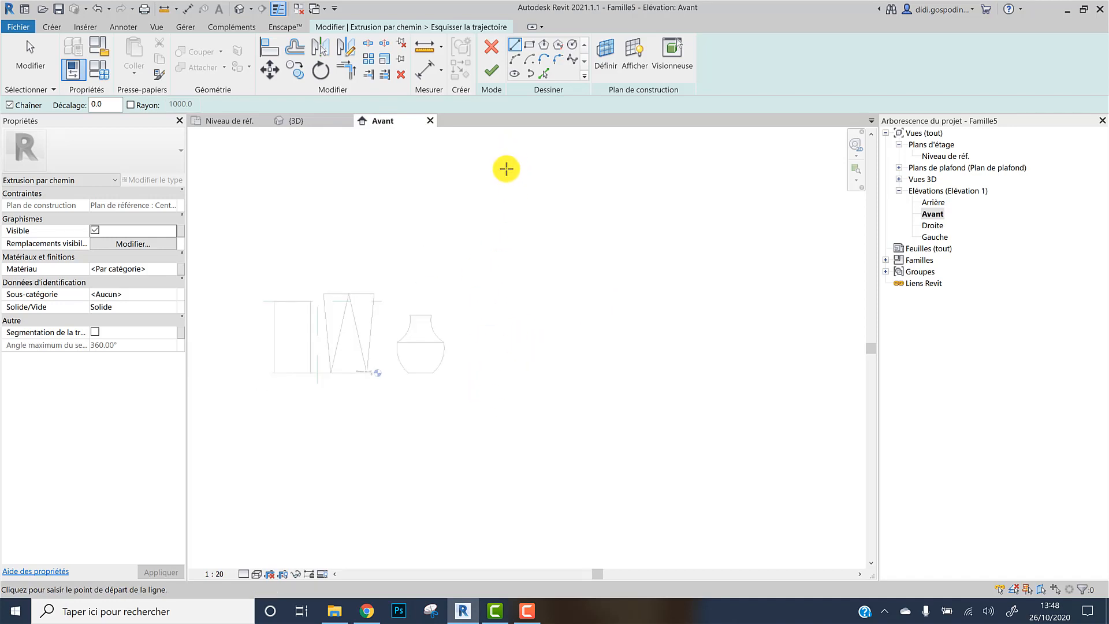
{"action": "left_click", "coordinate": [513, 52]}
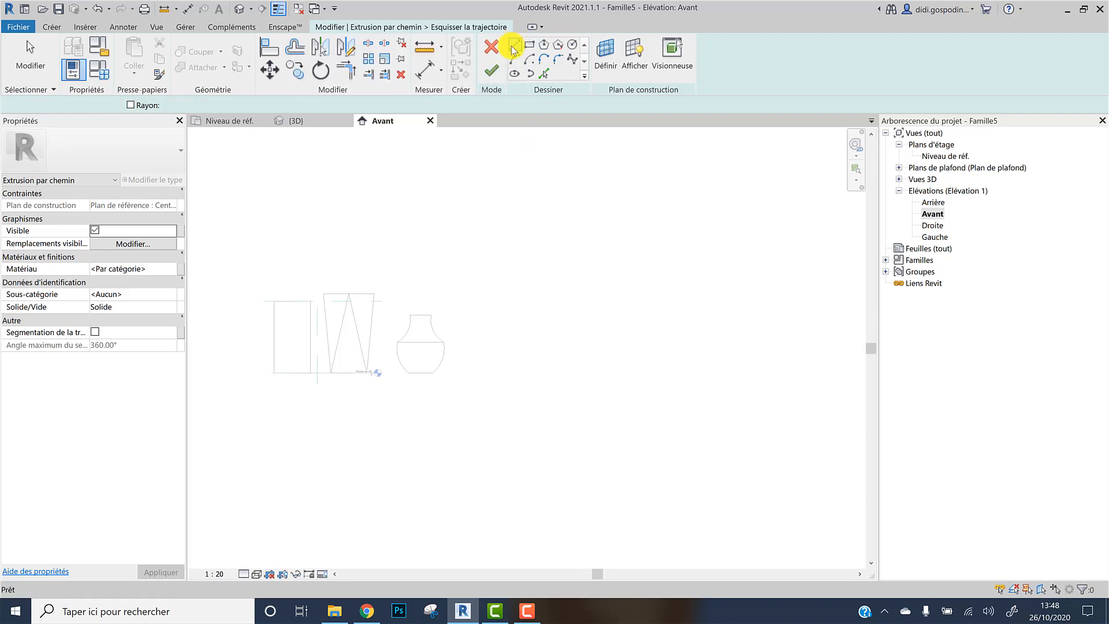
{"action": "left_click", "coordinate": [512, 52]}
{"action": "left_click", "coordinate": [494, 371]}
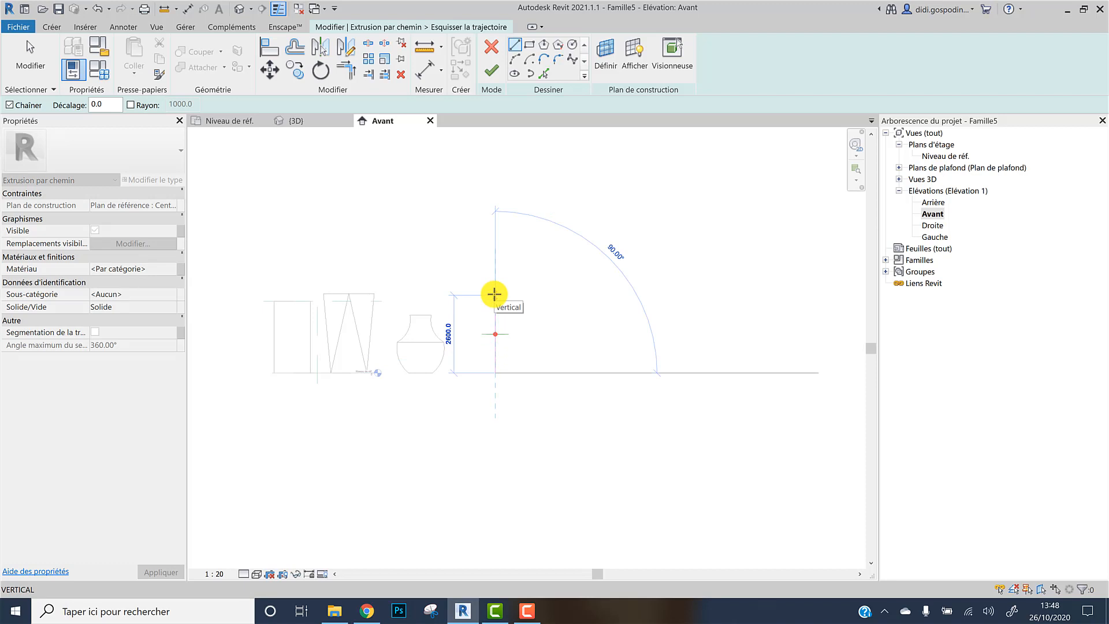
{"action": "left_click", "coordinate": [494, 294]}
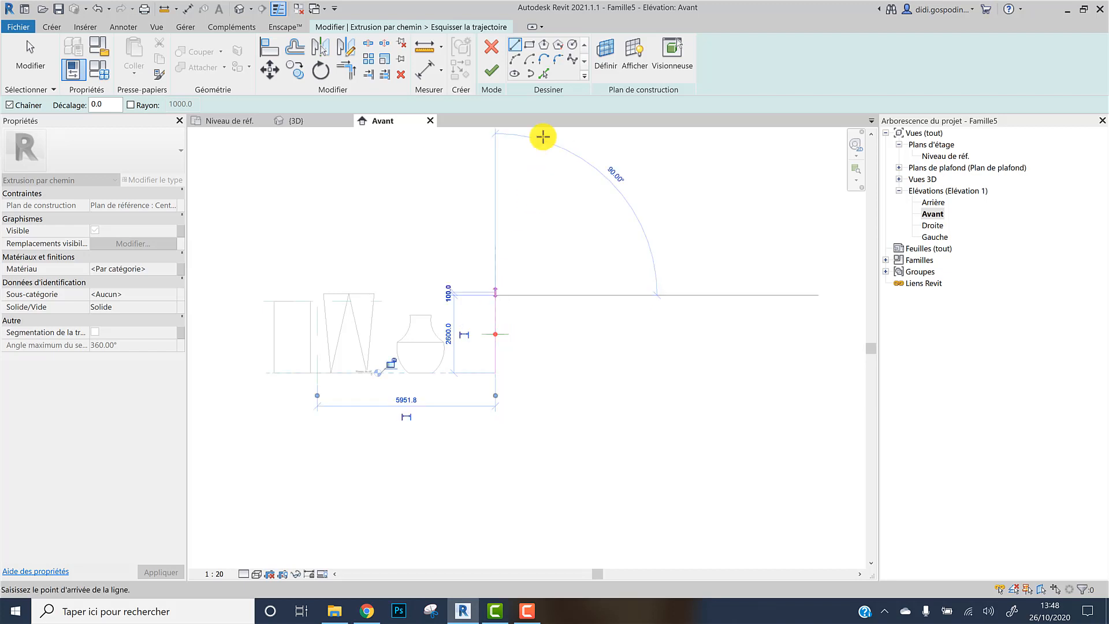
Add a semicircular arc and a second vertical line down to form an arch-shaped path, then finish the path
{"action": "left_click", "coordinate": [516, 60]}
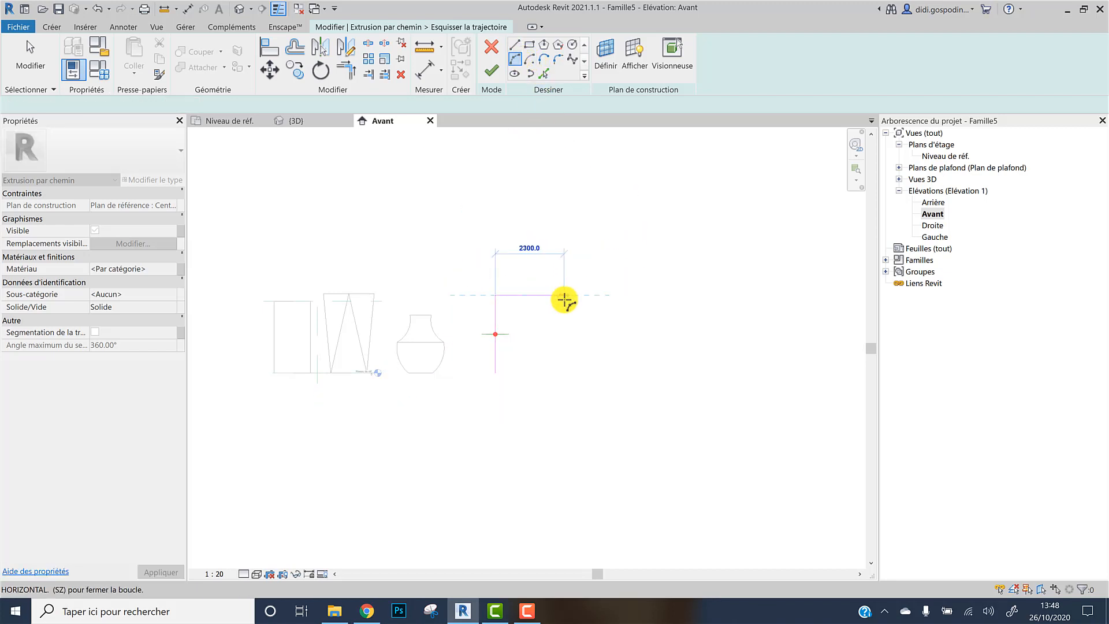
{"action": "left_click", "coordinate": [567, 290]}
{"action": "left_click", "coordinate": [530, 275]}
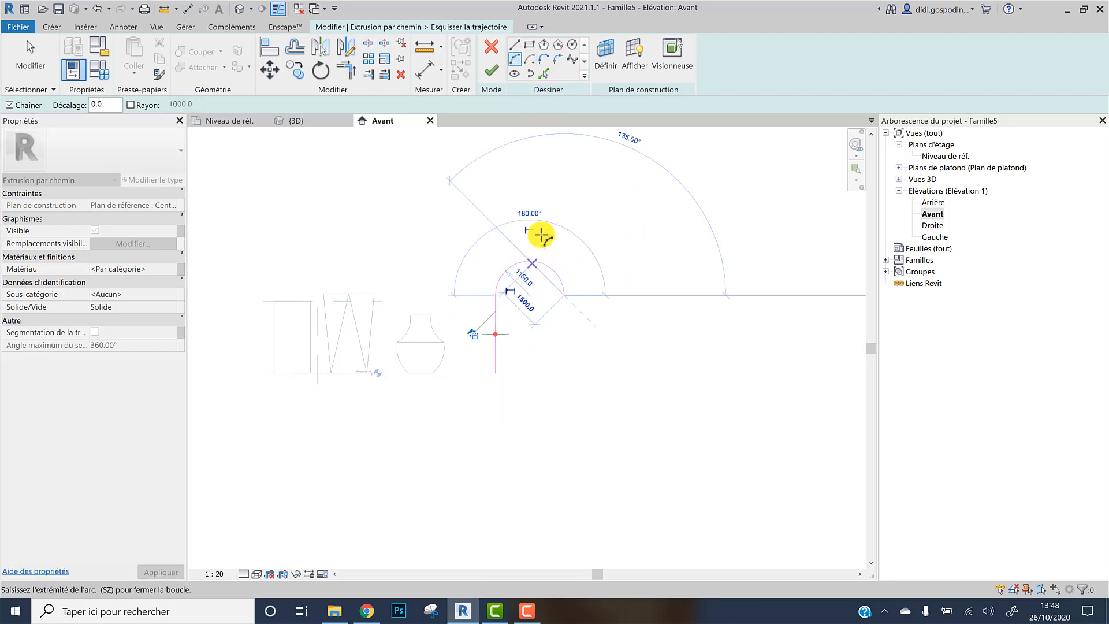
{"action": "left_click", "coordinate": [515, 45]}
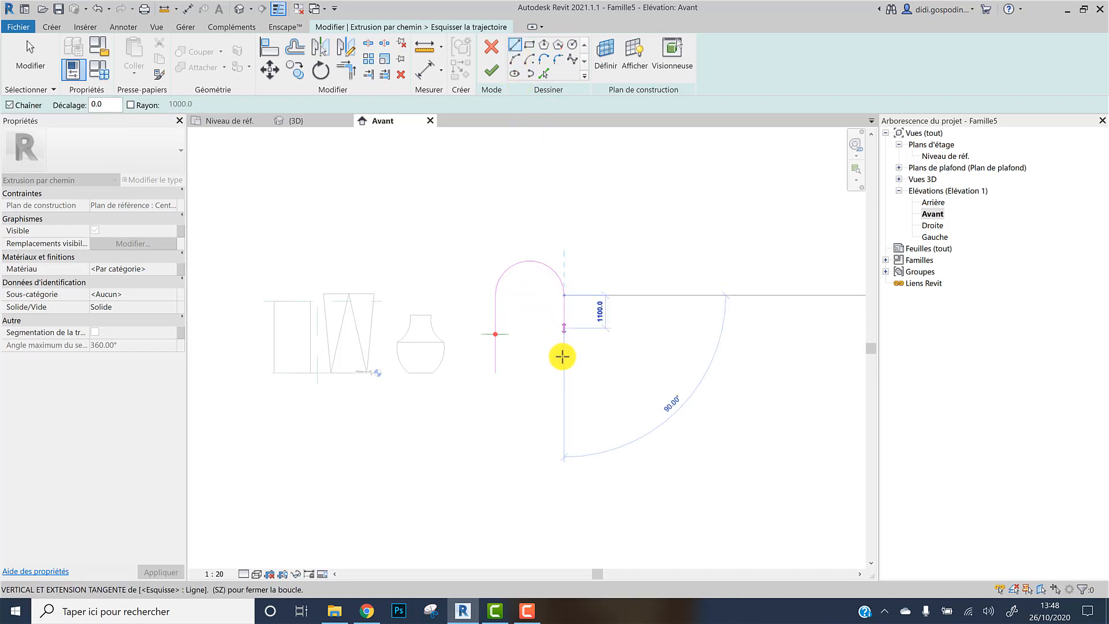
{"action": "left_click", "coordinate": [561, 371]}
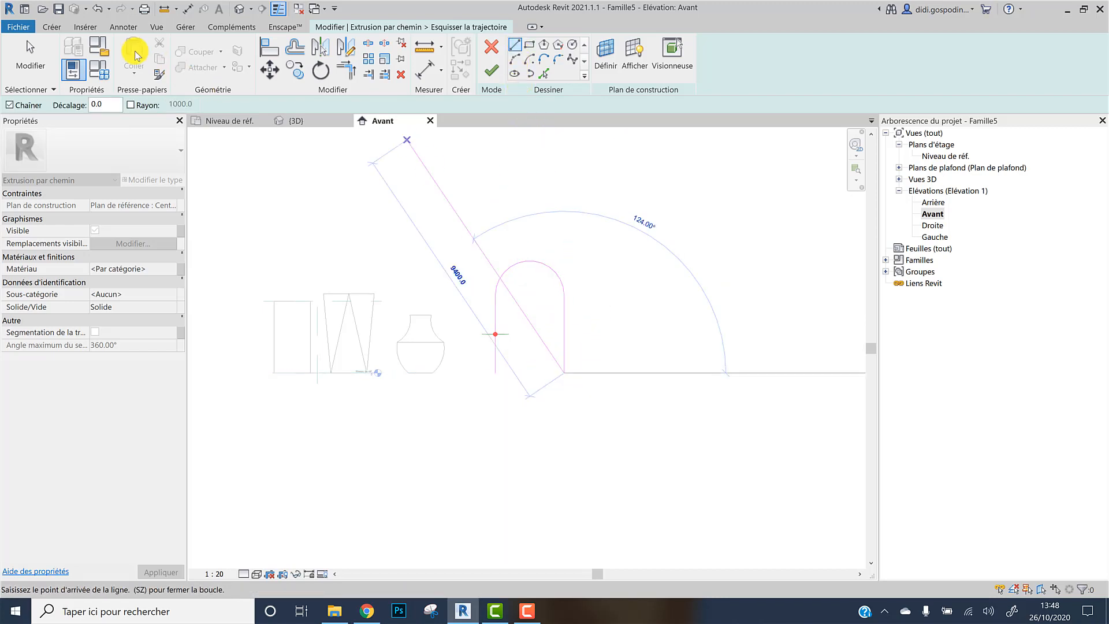
{"action": "left_click", "coordinate": [493, 72]}
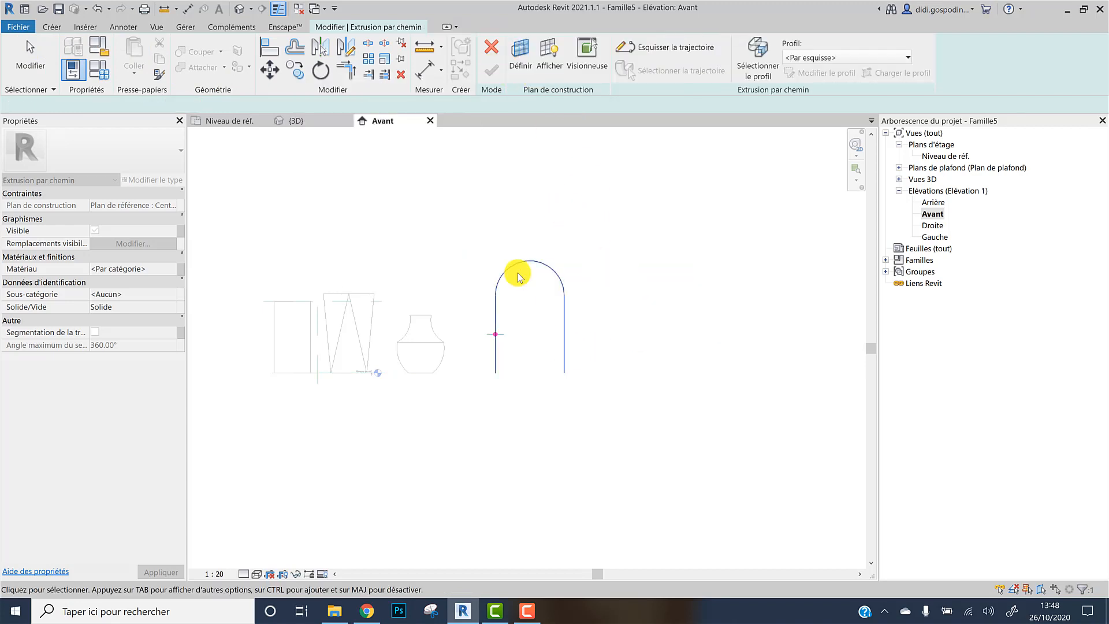
Edit the sweep profile in the floor plan and sketch three lines from the path point: left, up, then right to the axis
{"action": "left_click", "coordinate": [758, 55]}
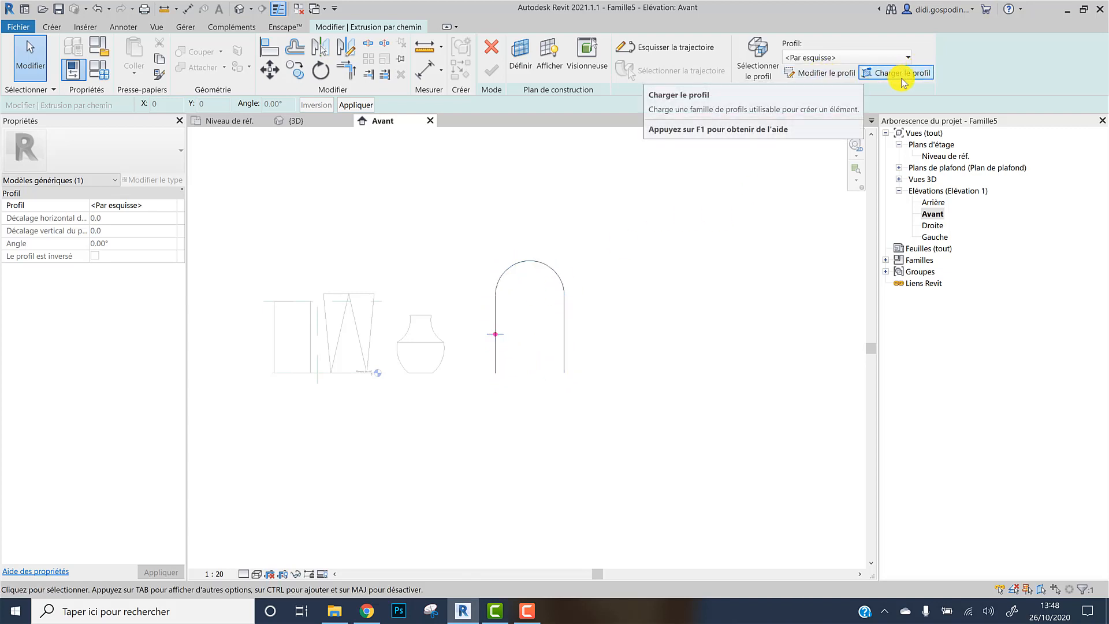
{"action": "left_click", "coordinate": [815, 73]}
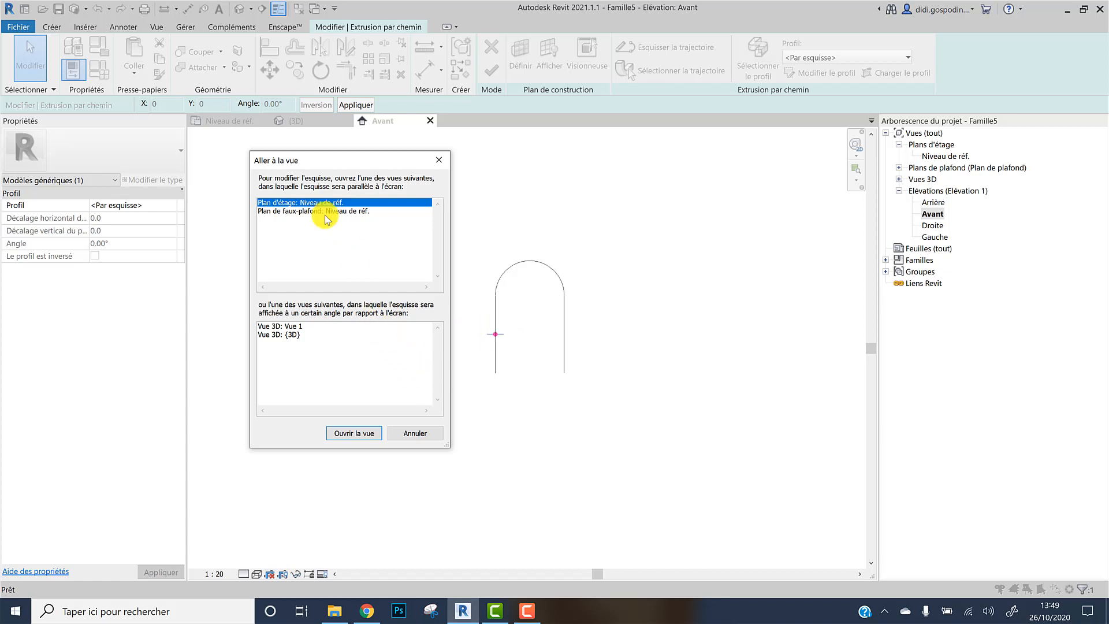
{"action": "left_click", "coordinate": [344, 435]}
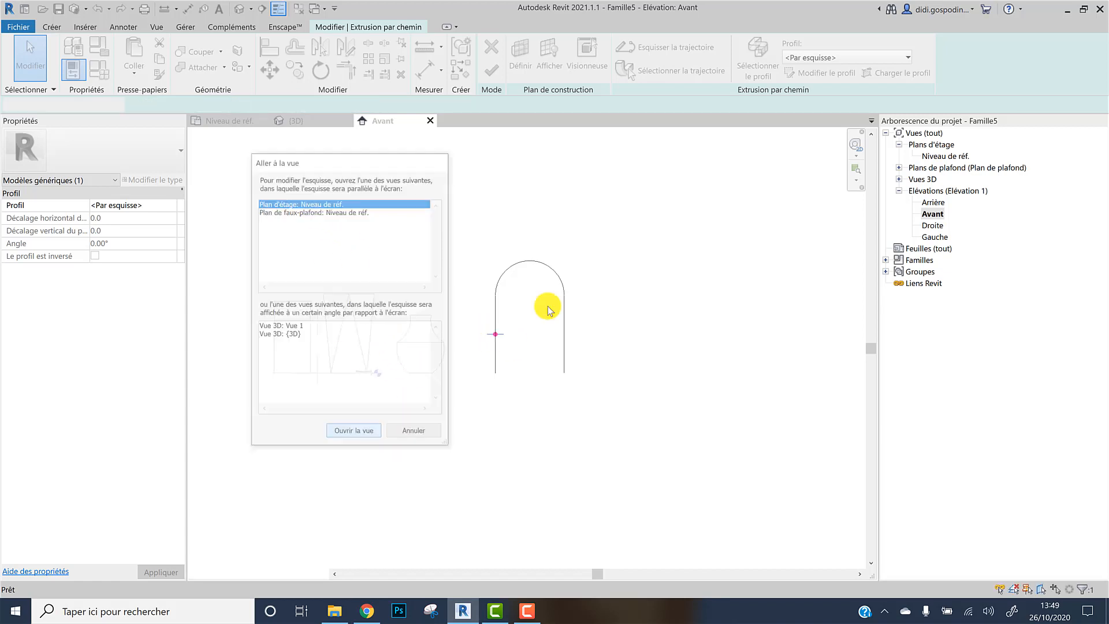
{"action": "middle_click_drag", "start_coordinate": [688, 354], "coordinate": [537, 359]}
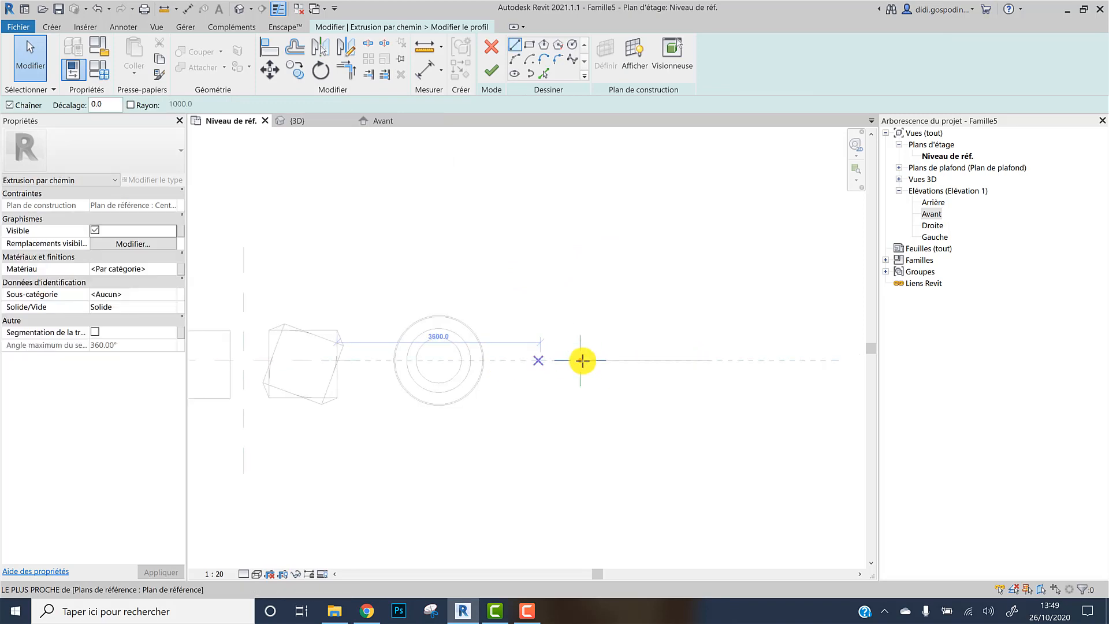
{"action": "scroll", "coordinate": [582, 360], "scroll_direction": "up", "scroll_amount": 2}
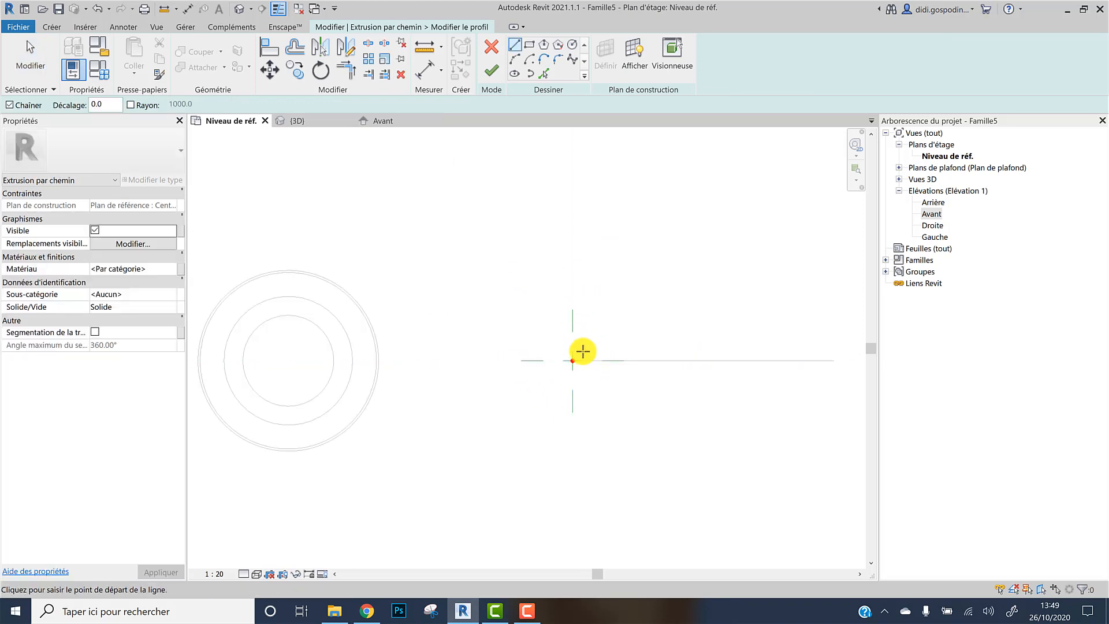
{"action": "middle_click_drag", "start_coordinate": [594, 396], "coordinate": [549, 398]}
{"action": "left_click", "coordinate": [513, 48]}
{"action": "scroll", "coordinate": [513, 356], "scroll_direction": "up", "scroll_amount": 2}
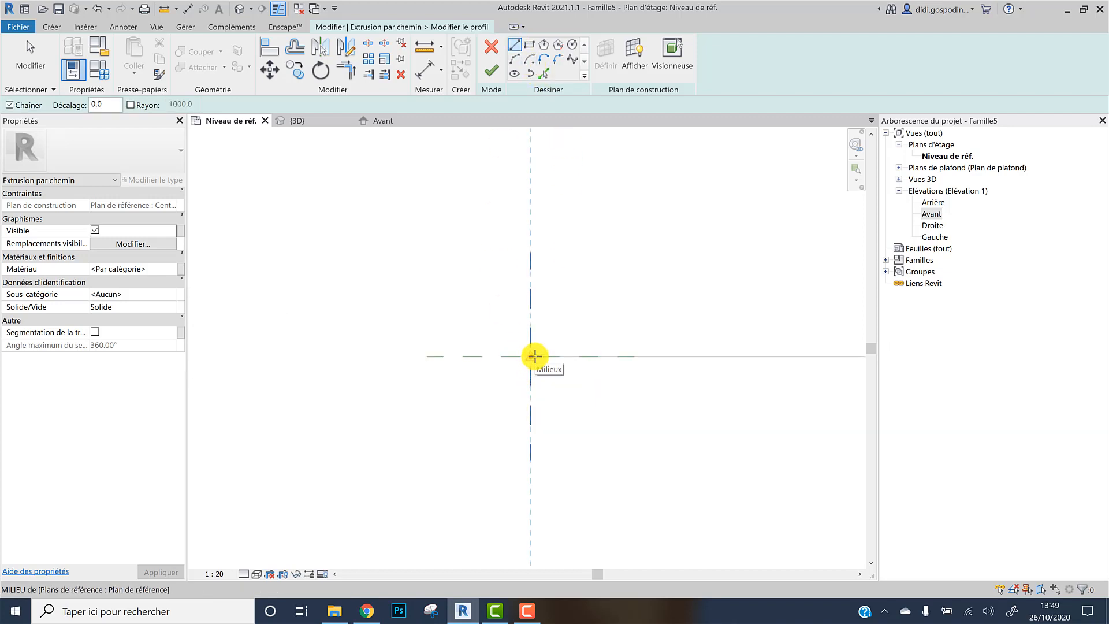
{"action": "left_click", "coordinate": [533, 356]}
{"action": "left_click", "coordinate": [503, 357]}
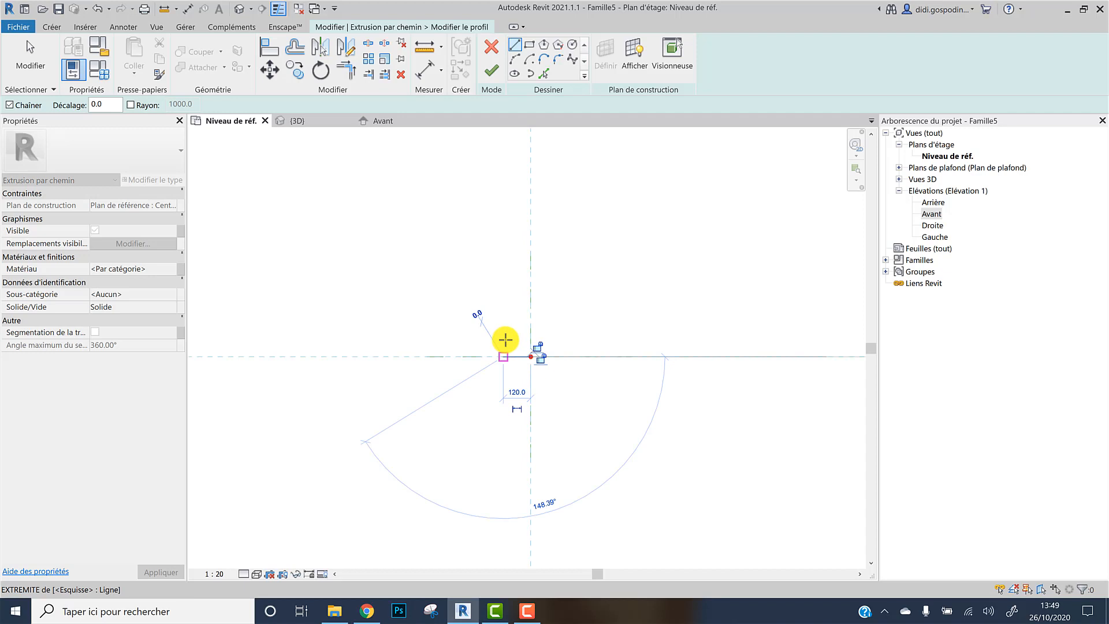
{"action": "left_click", "coordinate": [503, 295]}
{"action": "left_click", "coordinate": [530, 295]}
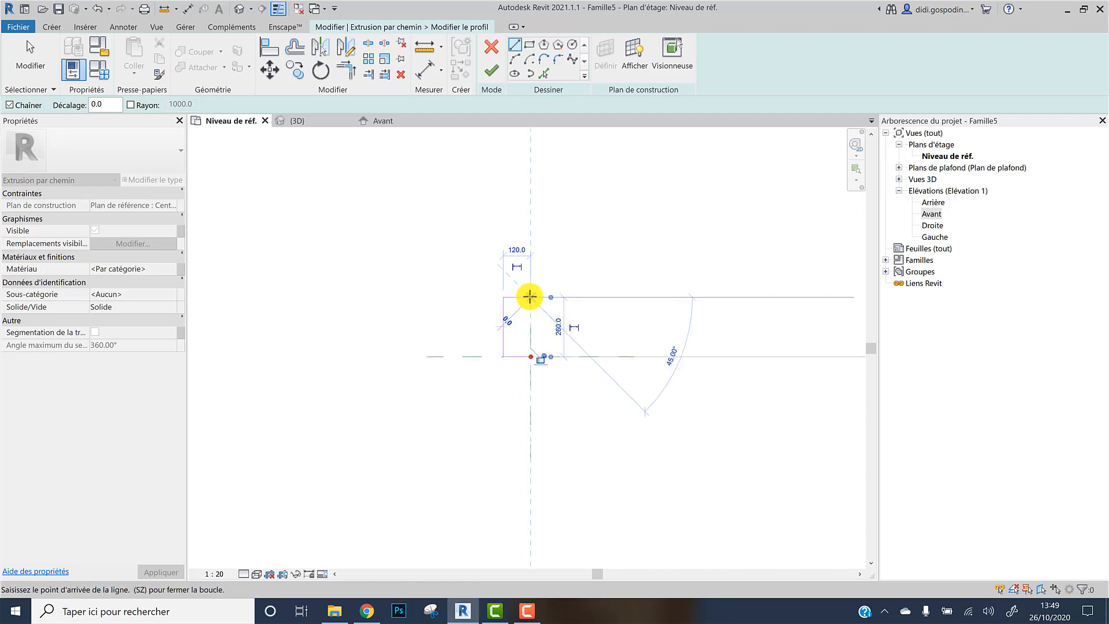
{"action": "scroll", "coordinate": [528, 296], "scroll_direction": "up", "scroll_amount": 2}
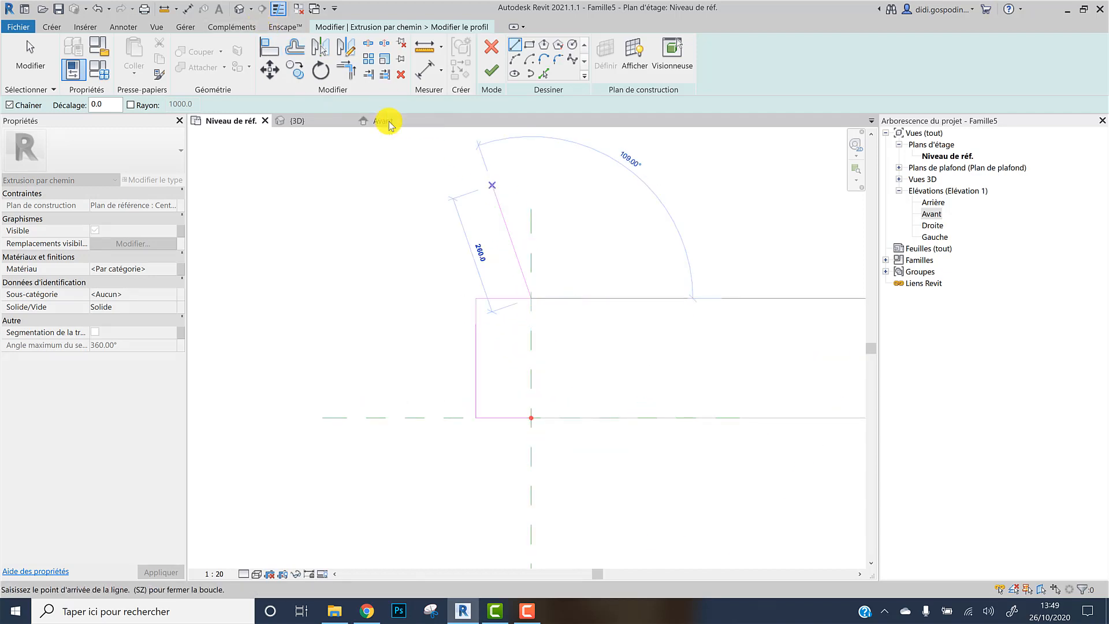
{"action": "key", "text": "Escape"}
{"action": "key", "text": "Escape"}
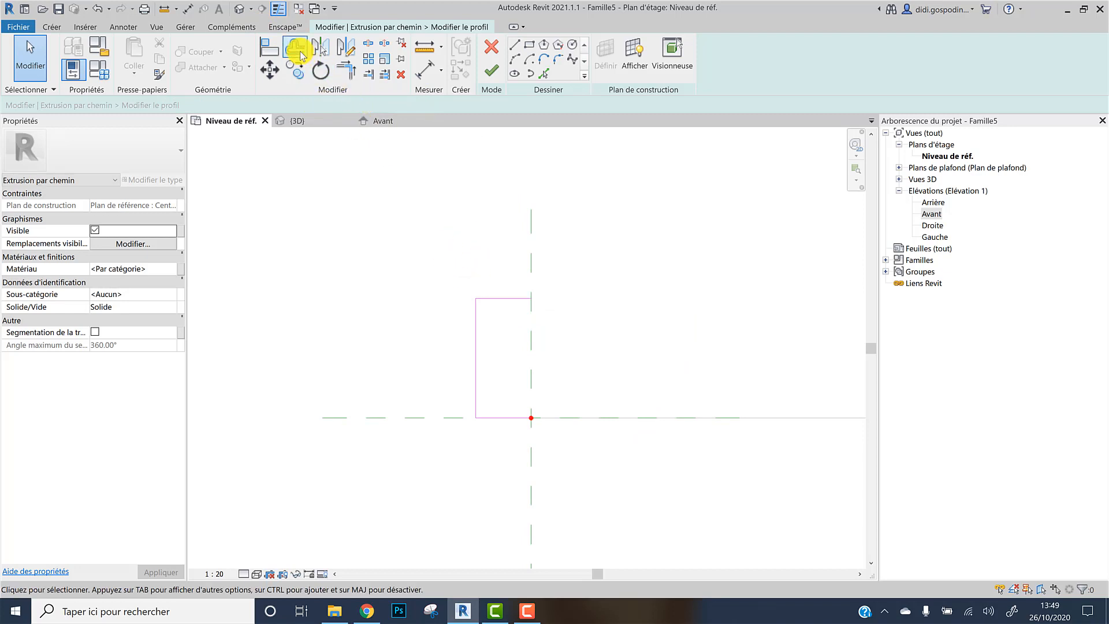
Offset the profile's three lines inward by 20 mm
{"action": "left_click", "coordinate": [295, 47]}
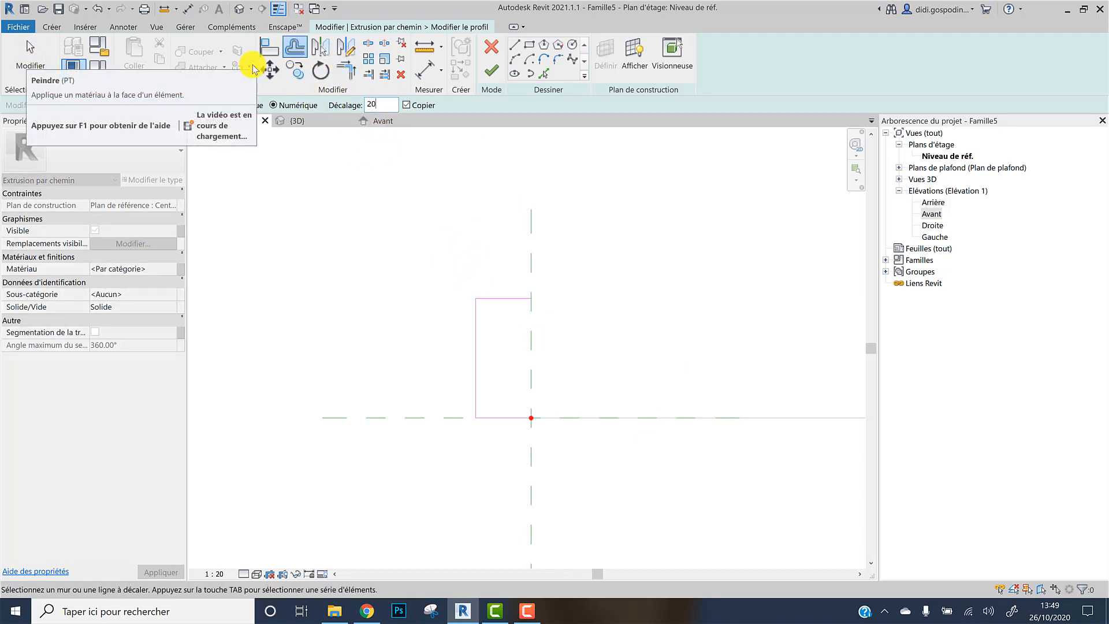
{"action": "left_click", "coordinate": [512, 300]}
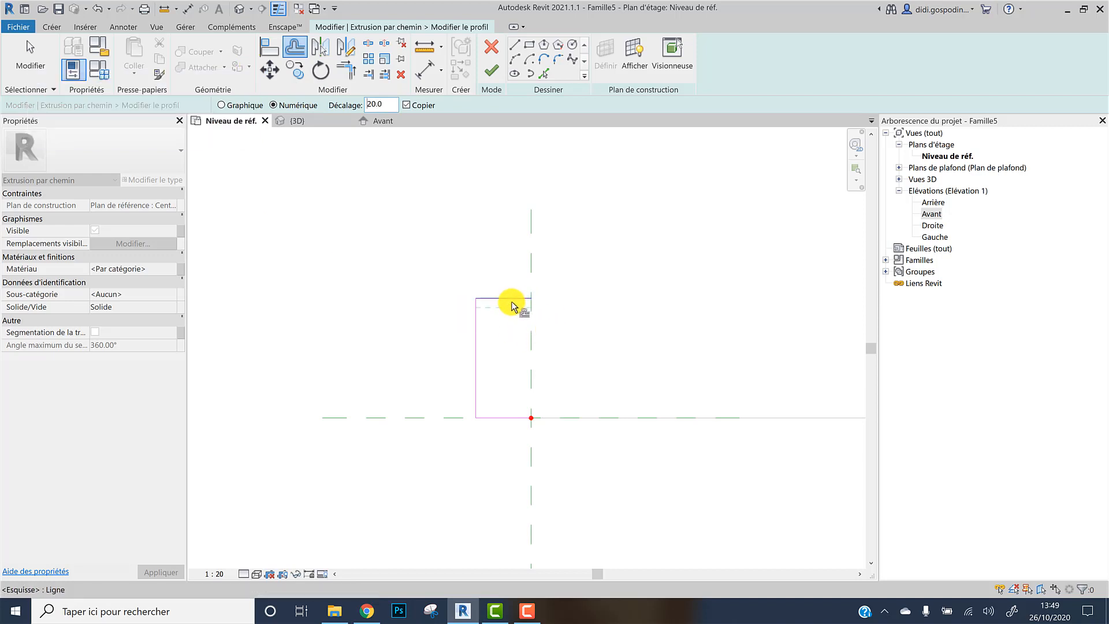
{"action": "left_click", "coordinate": [475, 351]}
{"action": "left_click", "coordinate": [505, 417]}
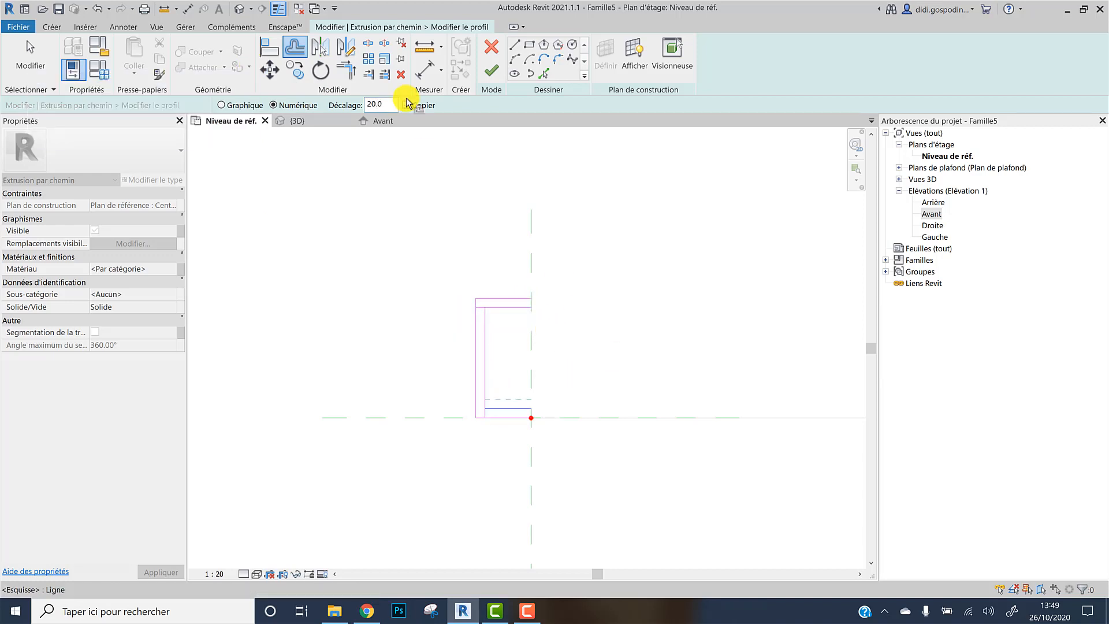
{"action": "key", "text": "Escape"}
Trim the inner offset lines into a corner and close the profile's two open ends with short lines along the axis
{"action": "left_click", "coordinate": [348, 72]}
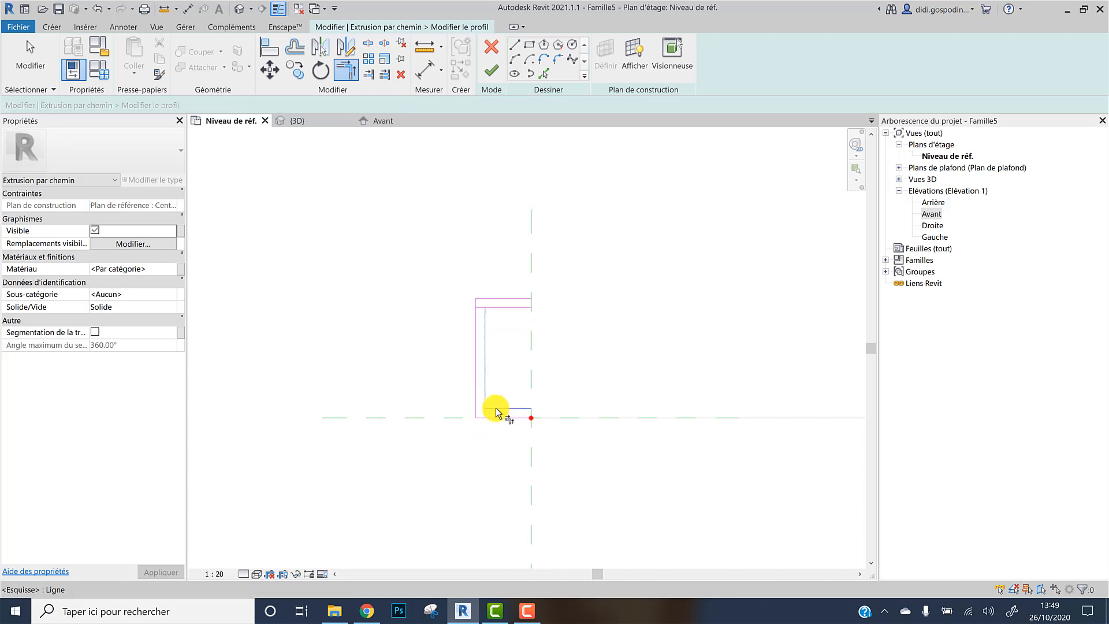
{"action": "left_click", "coordinate": [489, 329]}
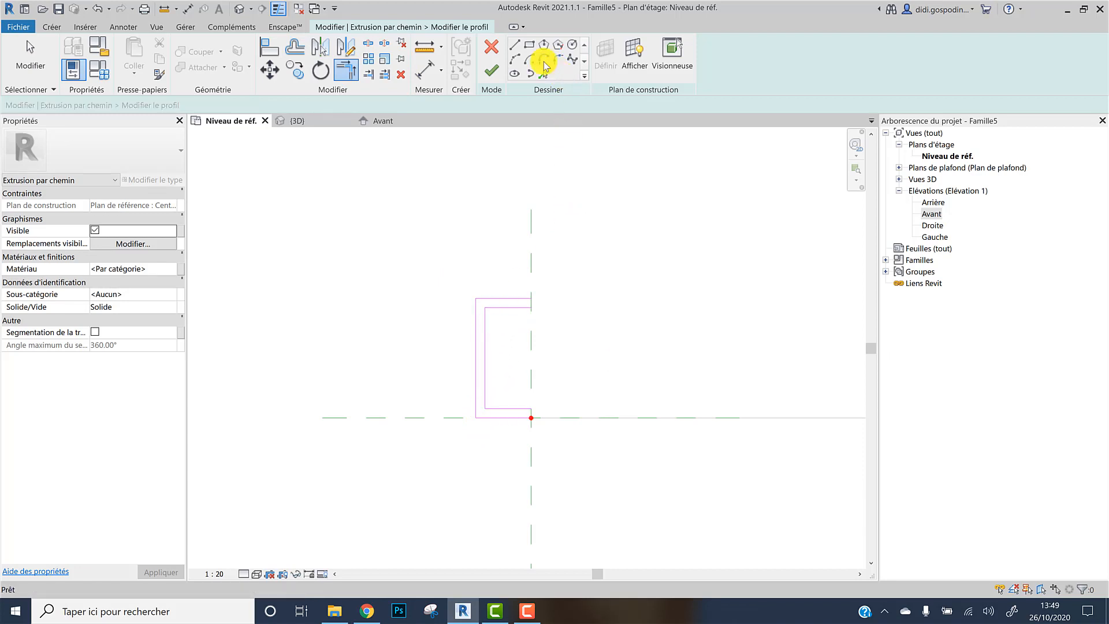
{"action": "left_click", "coordinate": [515, 44]}
{"action": "left_click", "coordinate": [533, 298]}
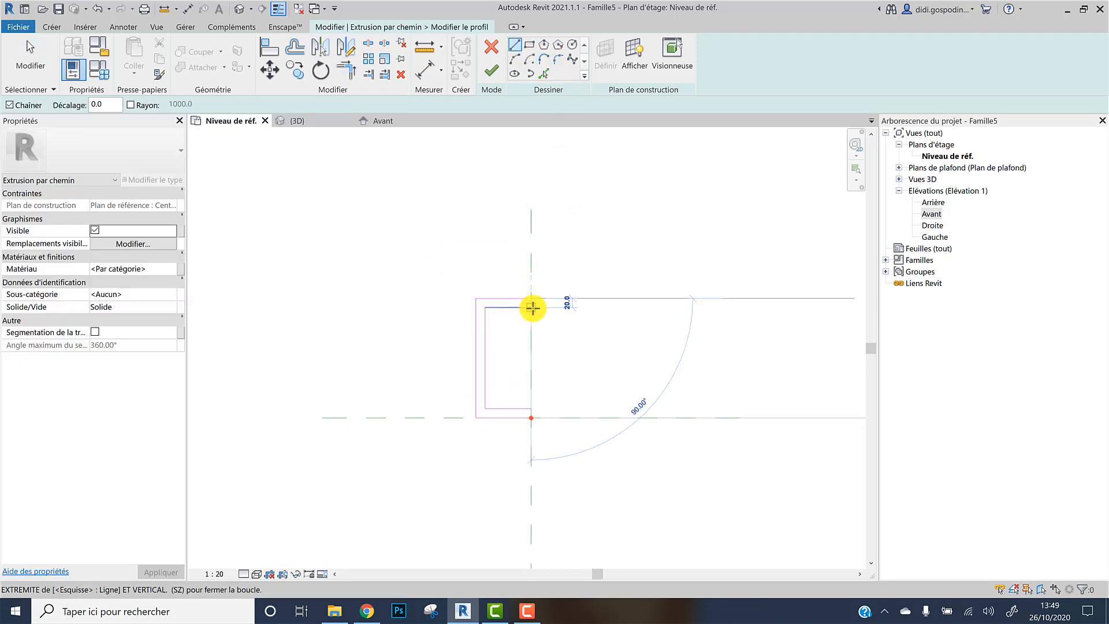
{"action": "left_click", "coordinate": [532, 307]}
{"action": "left_click", "coordinate": [532, 408]}
{"action": "left_click", "coordinate": [532, 418]}
{"action": "key", "text": "Escape"}
{"action": "key", "text": "Escape"}
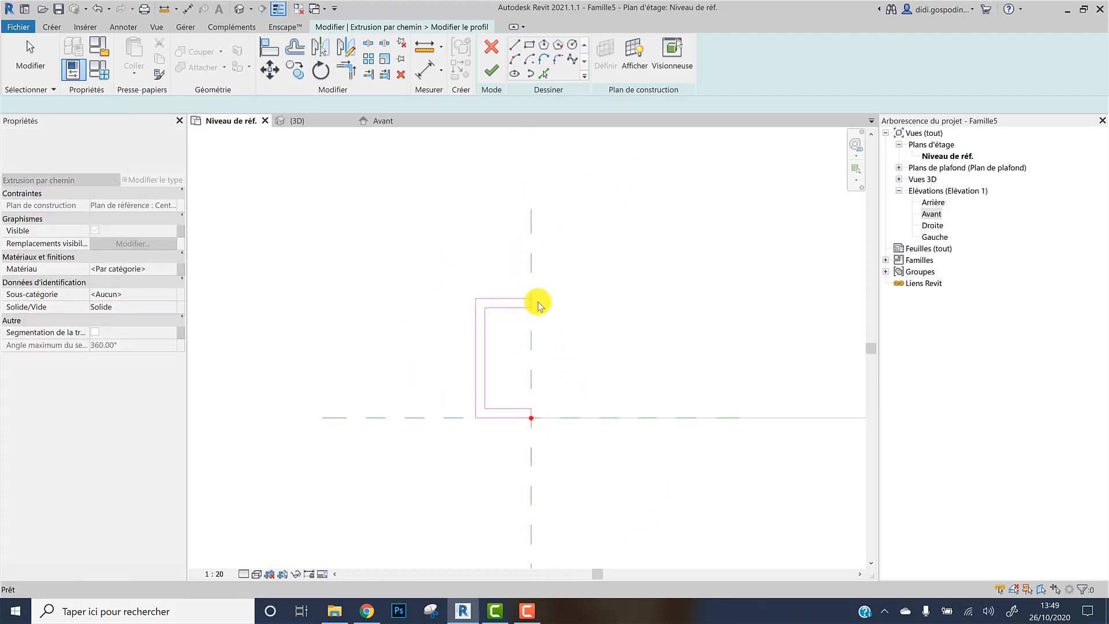
{"action": "key", "text": "Escape"}
{"action": "key", "text": "Tab"}
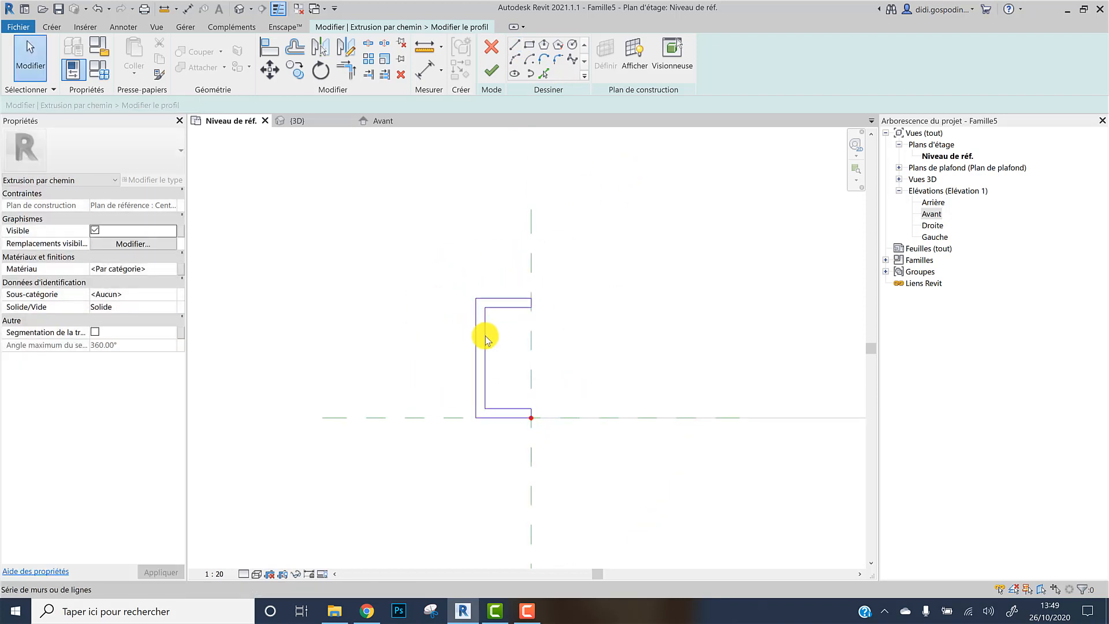
Finish the sweep profile and complete the arch-shaped sweep
{"action": "left_click", "coordinate": [495, 72]}
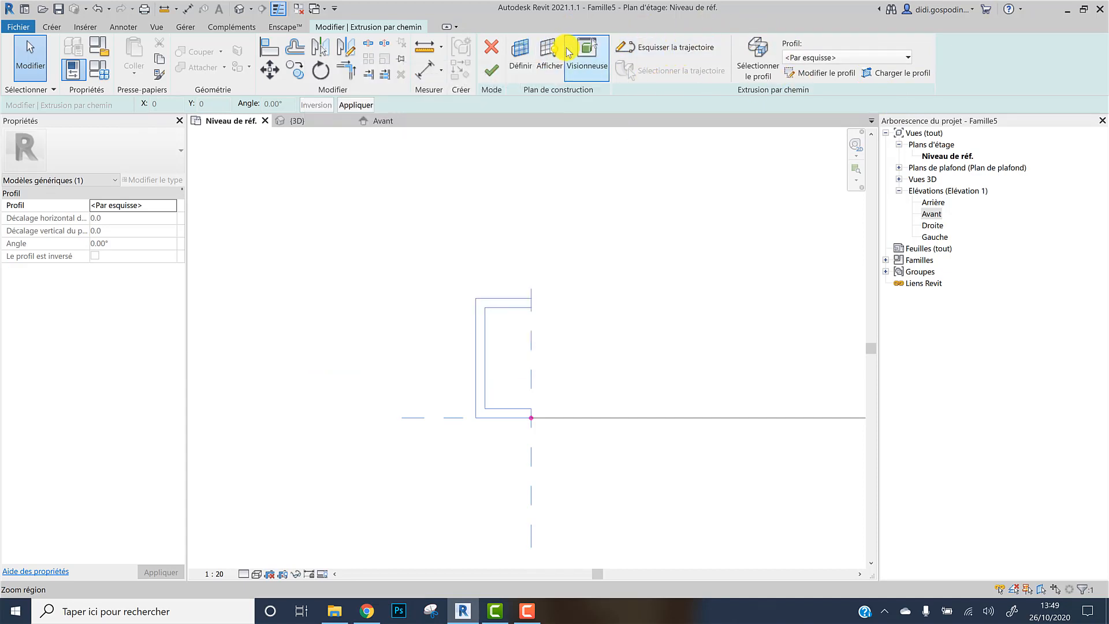
{"action": "scroll", "coordinate": [523, 315], "scroll_direction": "down", "scroll_amount": 2}
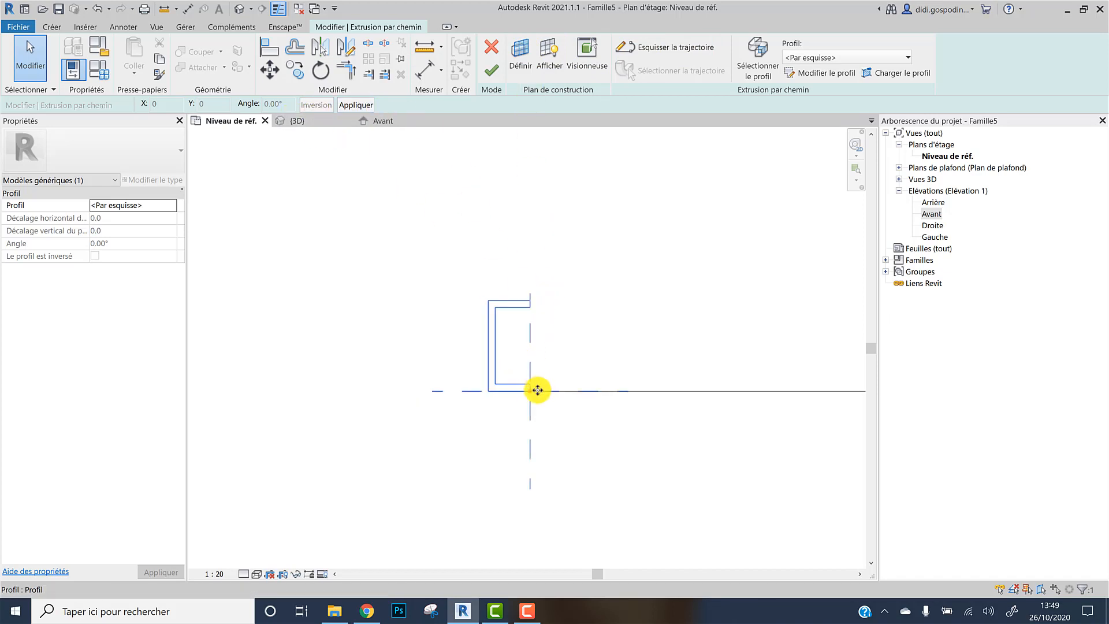
{"action": "left_click", "coordinate": [378, 120]}
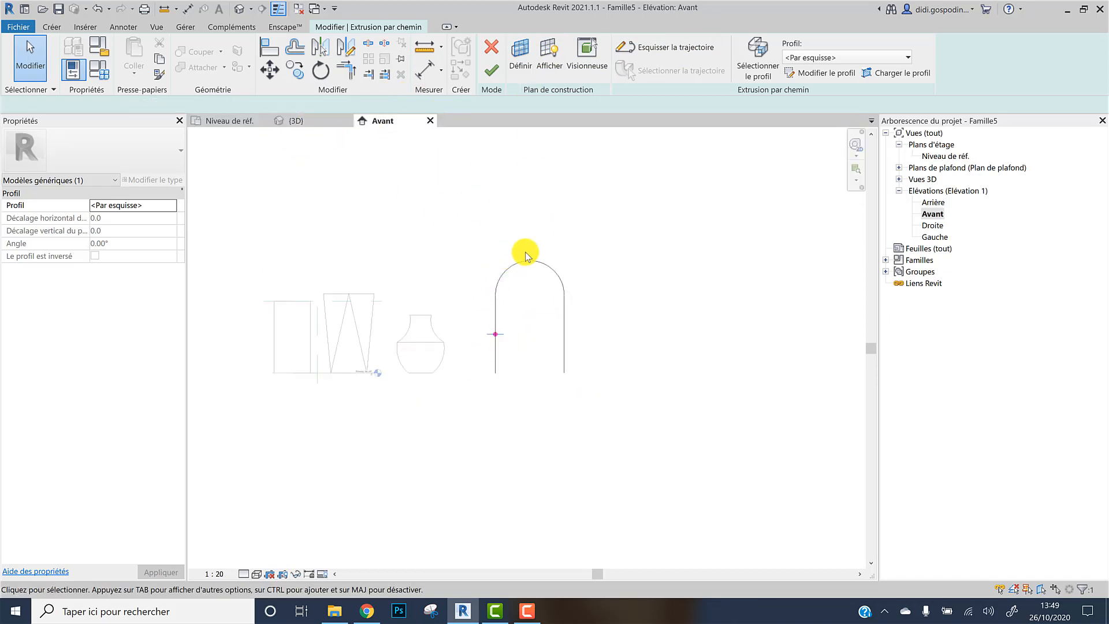
{"action": "left_click", "coordinate": [491, 70]}
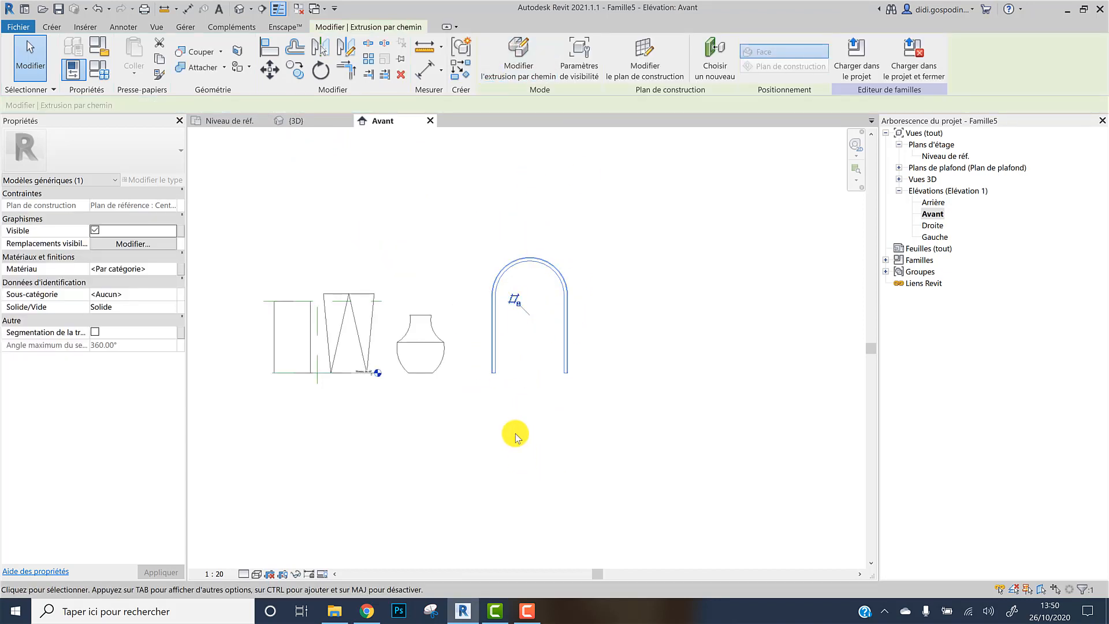
Inspect the finished arch sweep alongside the other forms in the 3D view
{"action": "left_click", "coordinate": [238, 121]}
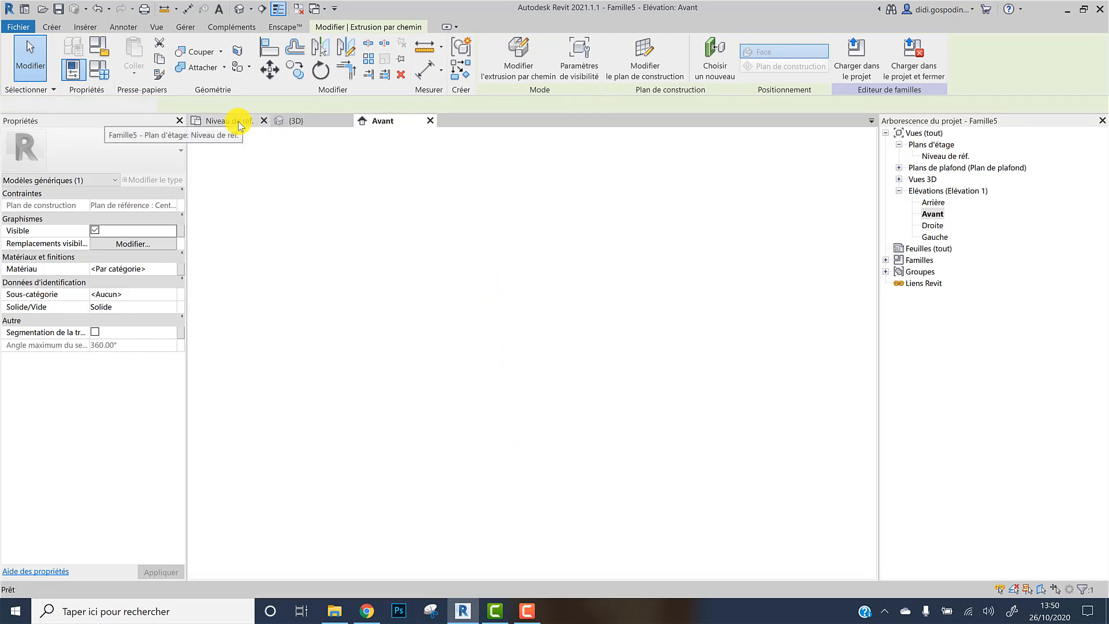
{"action": "left_click", "coordinate": [296, 121]}
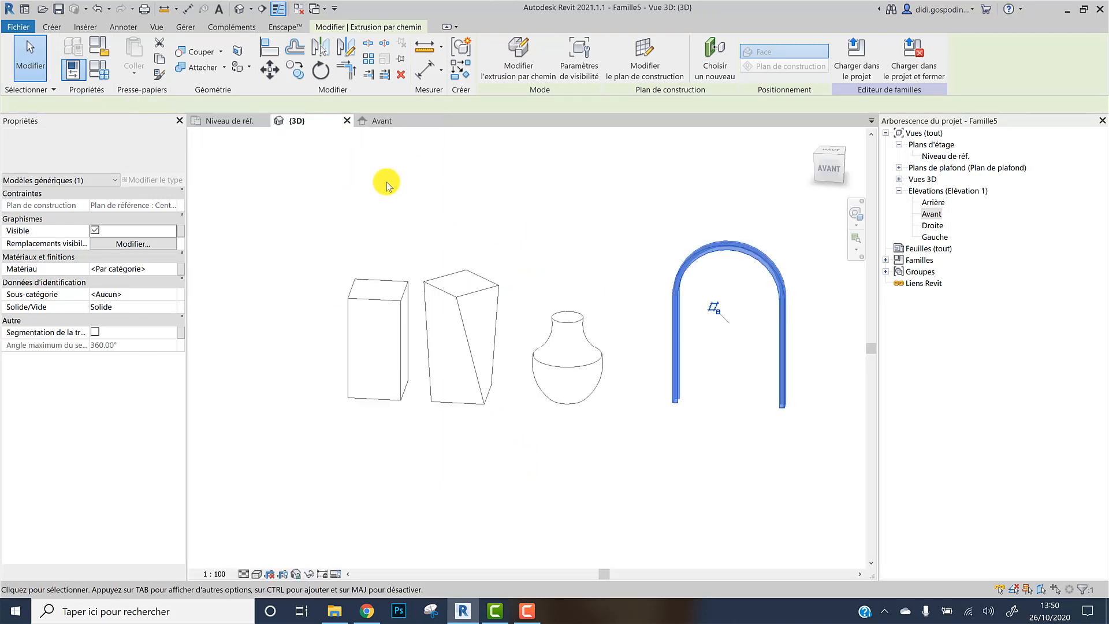
{"action": "left_click", "coordinate": [714, 332]}
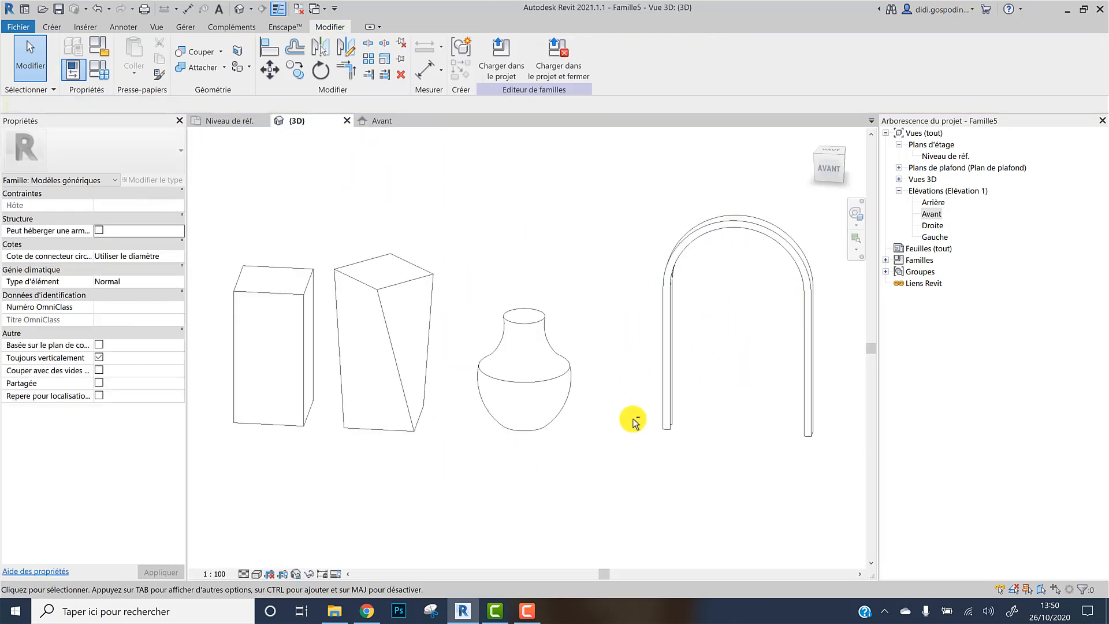
{"action": "middle_click_drag", "start_coordinate": [633, 416], "coordinate": [536, 524], "text": "shift"}
{"action": "scroll", "coordinate": [536, 524], "scroll_direction": "up", "scroll_amount": 4}
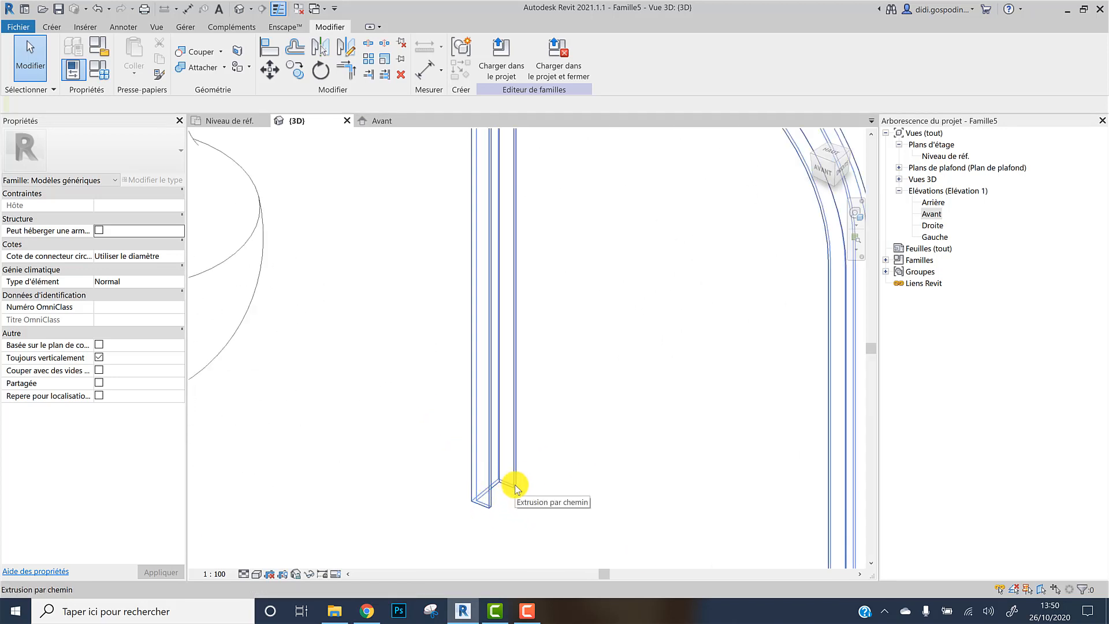
{"action": "scroll", "coordinate": [515, 488], "scroll_direction": "down", "scroll_amount": 5}
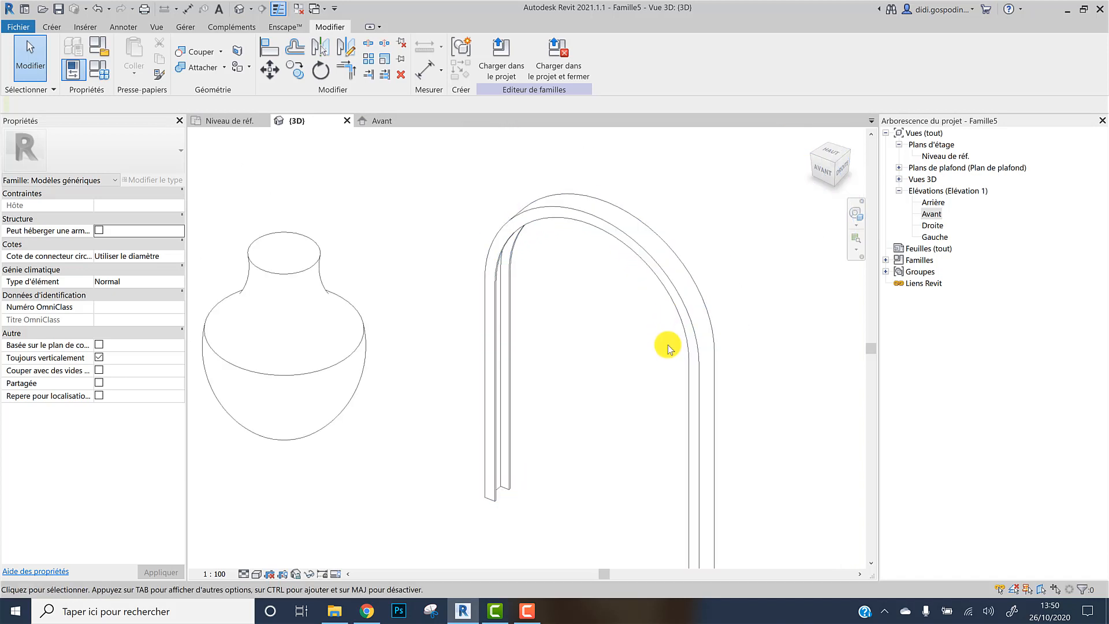
{"action": "scroll", "coordinate": [664, 324], "scroll_direction": "down", "scroll_amount": 3}
{"action": "scroll", "coordinate": [624, 311], "scroll_direction": "down", "scroll_amount": 1}
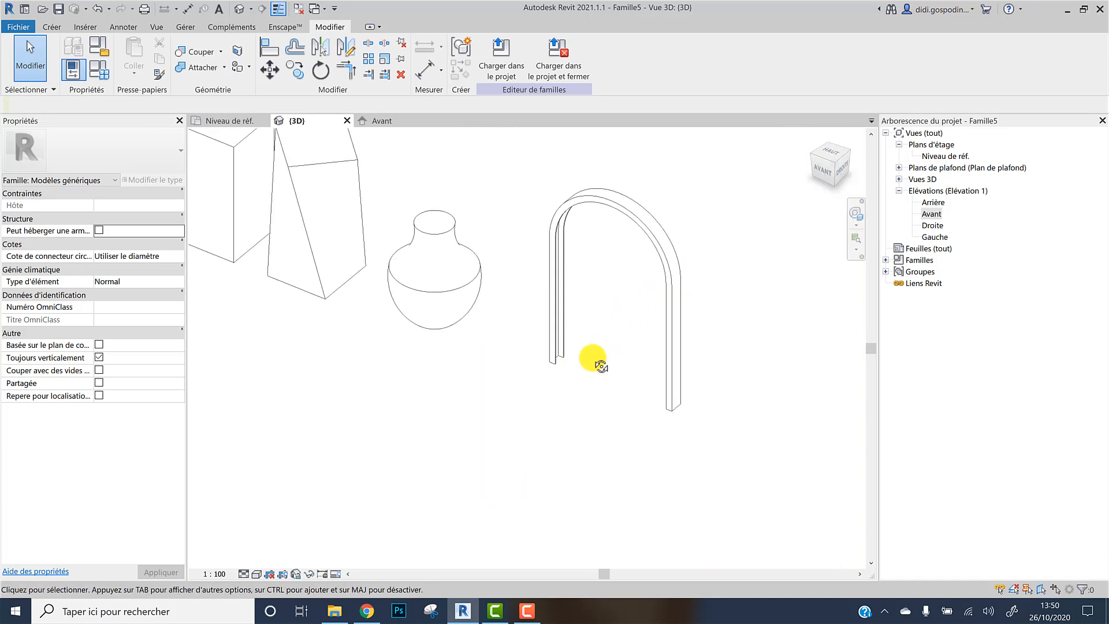
{"action": "middle_click_drag", "start_coordinate": [600, 366], "coordinate": [520, 346], "text": "shift"}
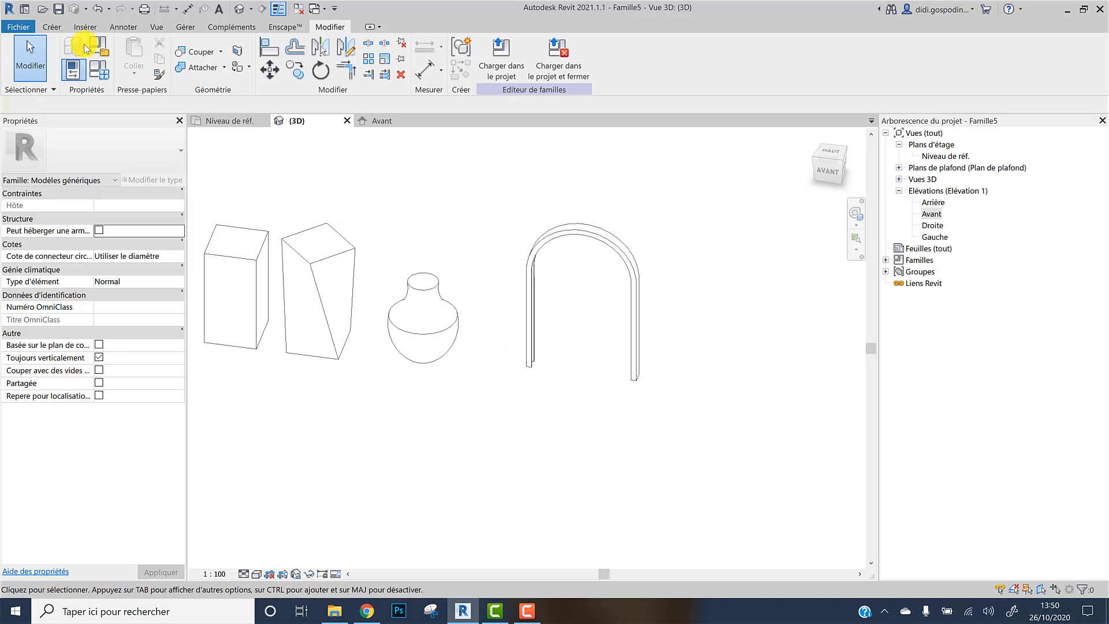
Copy the rectangular box extrusion 11100 mm to the right in the floor plan
{"action": "left_click", "coordinate": [49, 27]}
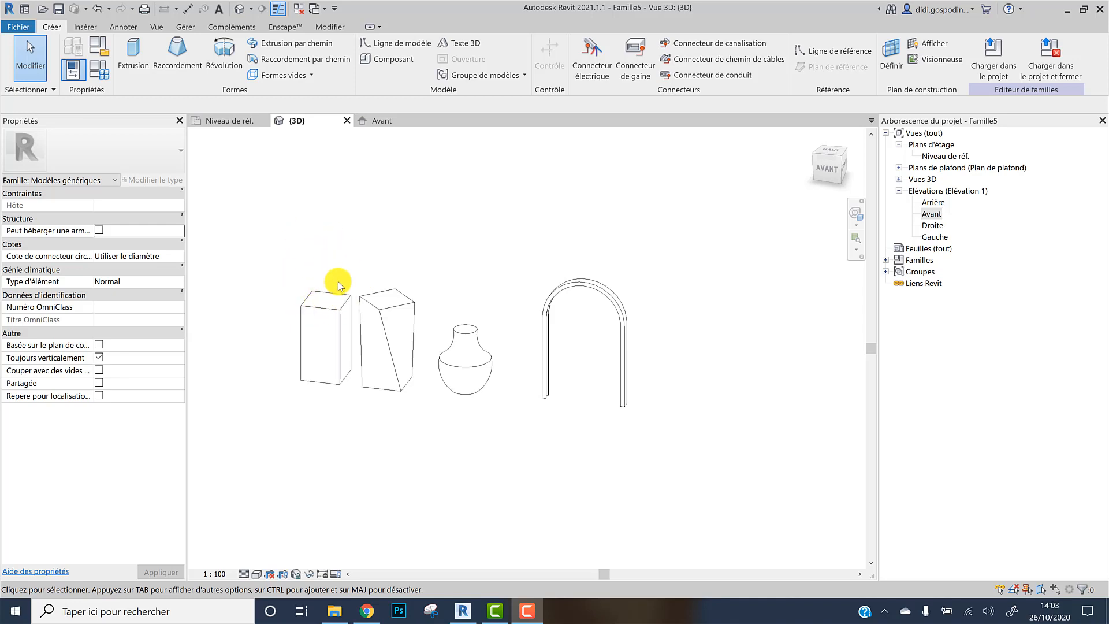
{"action": "left_click", "coordinate": [222, 122]}
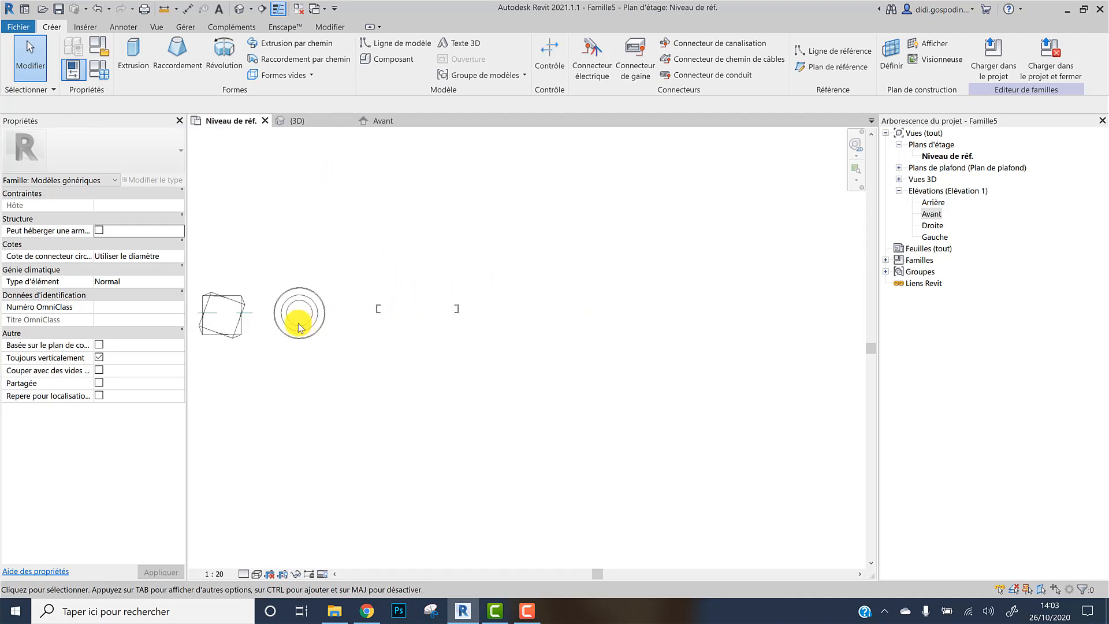
{"action": "scroll", "coordinate": [299, 327], "scroll_direction": "down", "scroll_amount": 1}
{"action": "middle_click_drag", "start_coordinate": [299, 327], "coordinate": [403, 325]}
{"action": "left_click", "coordinate": [310, 306]}
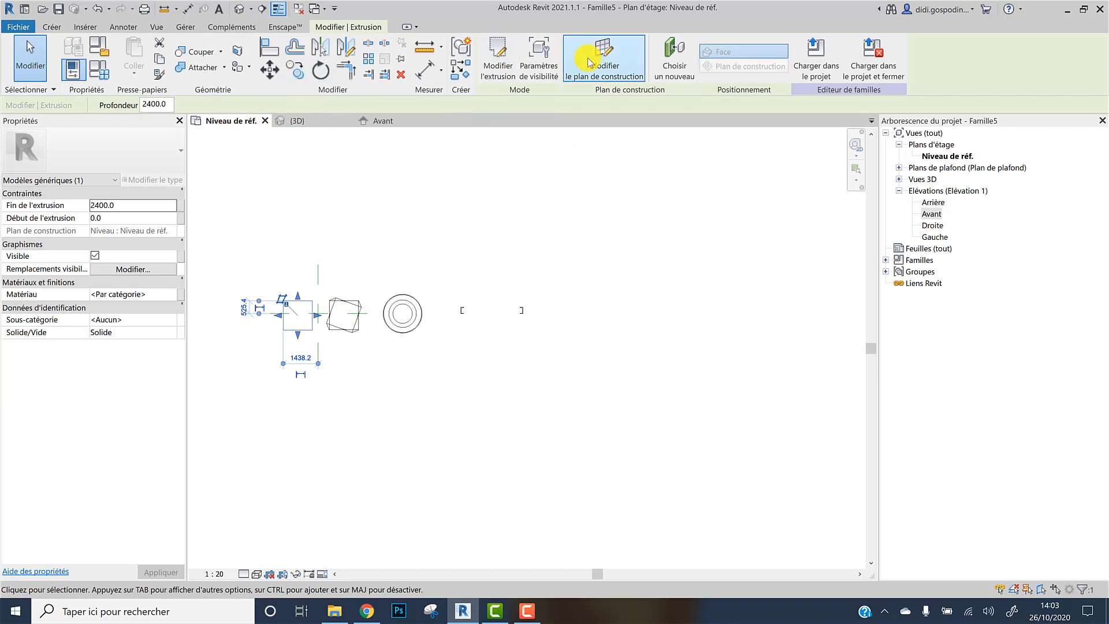
{"action": "left_click", "coordinate": [296, 69]}
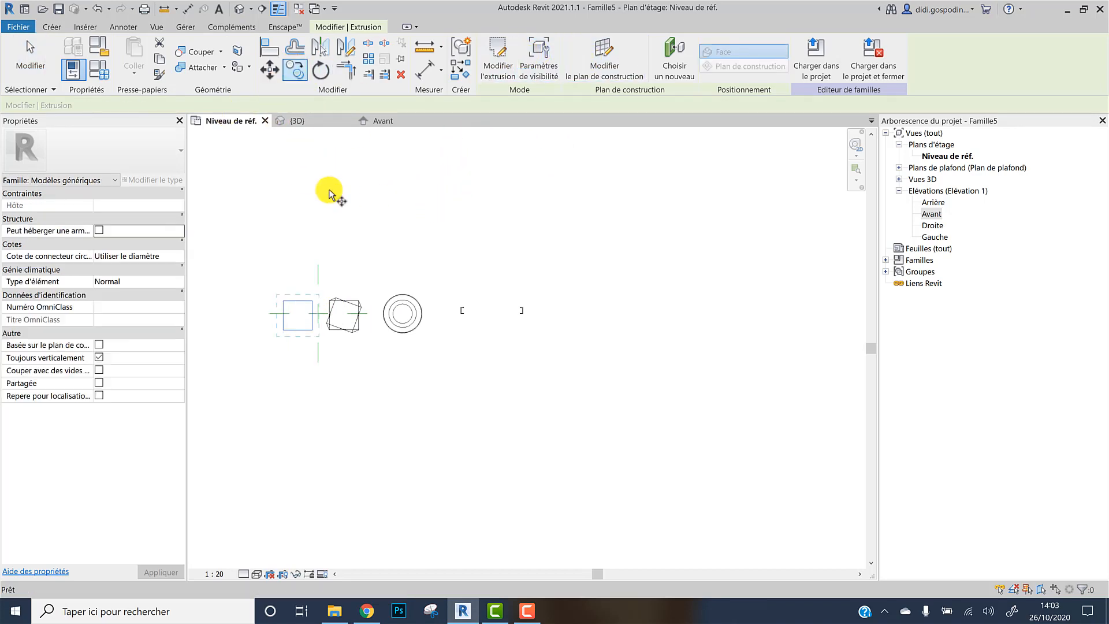
{"action": "left_click", "coordinate": [297, 248]}
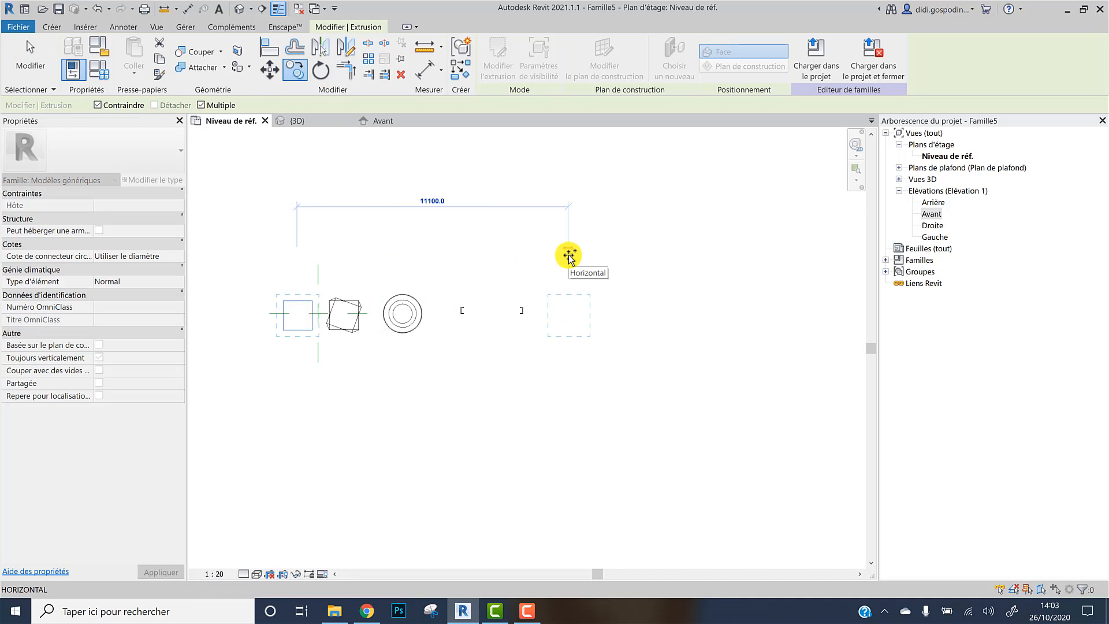
{"action": "left_click", "coordinate": [569, 254]}
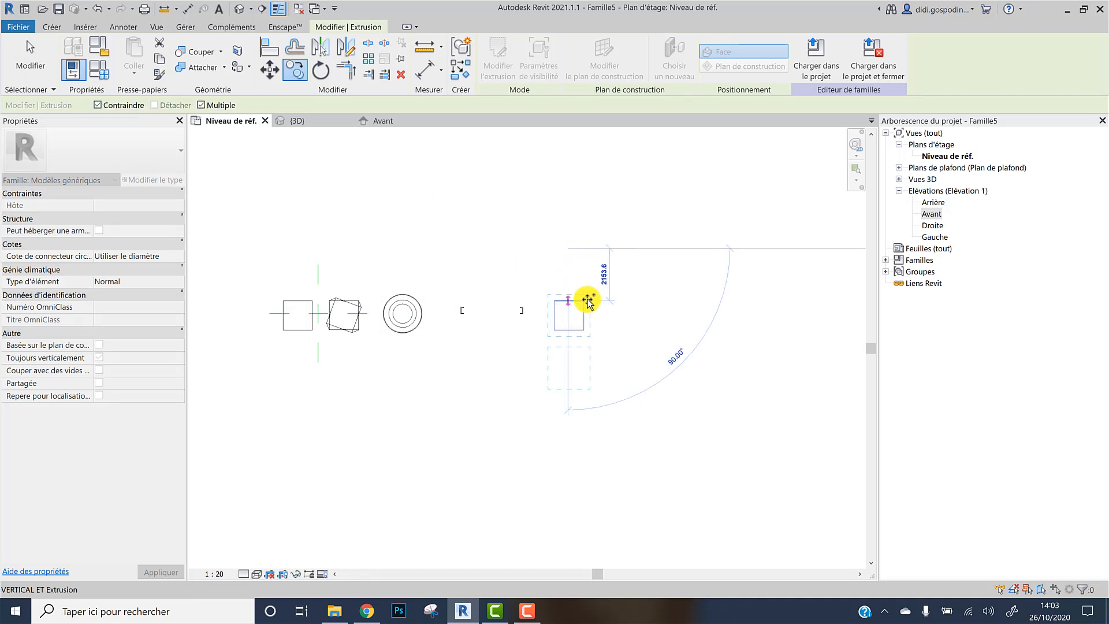
{"action": "key", "text": "Escape"}
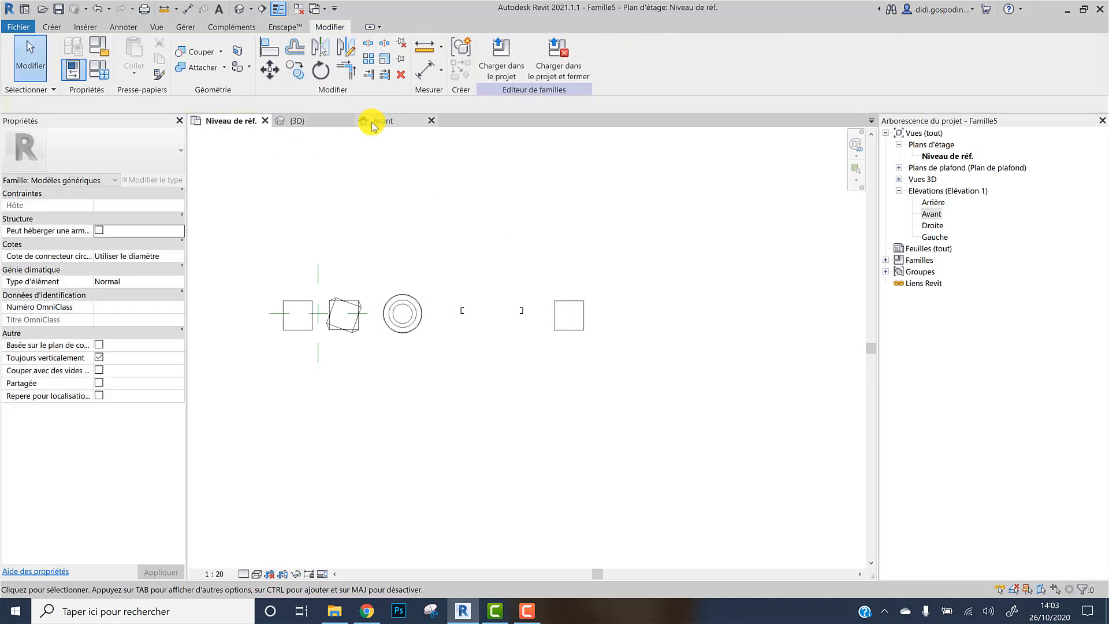
Start a void extrusion and set its work plane by picking the front face of the copied box
{"action": "left_click", "coordinate": [372, 121]}
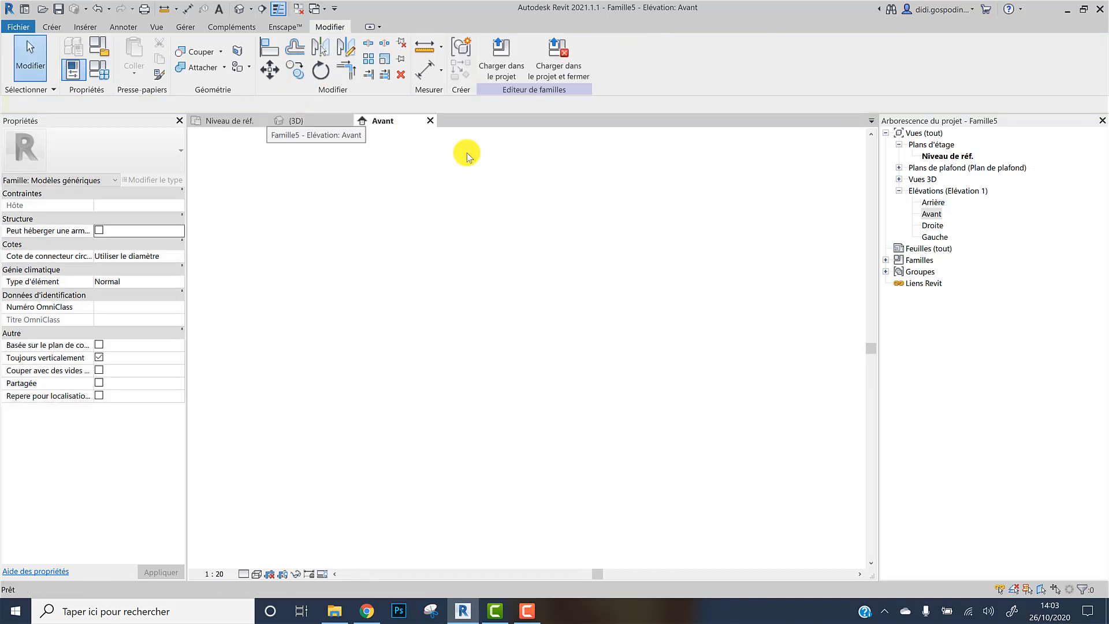
{"action": "left_click", "coordinate": [59, 29]}
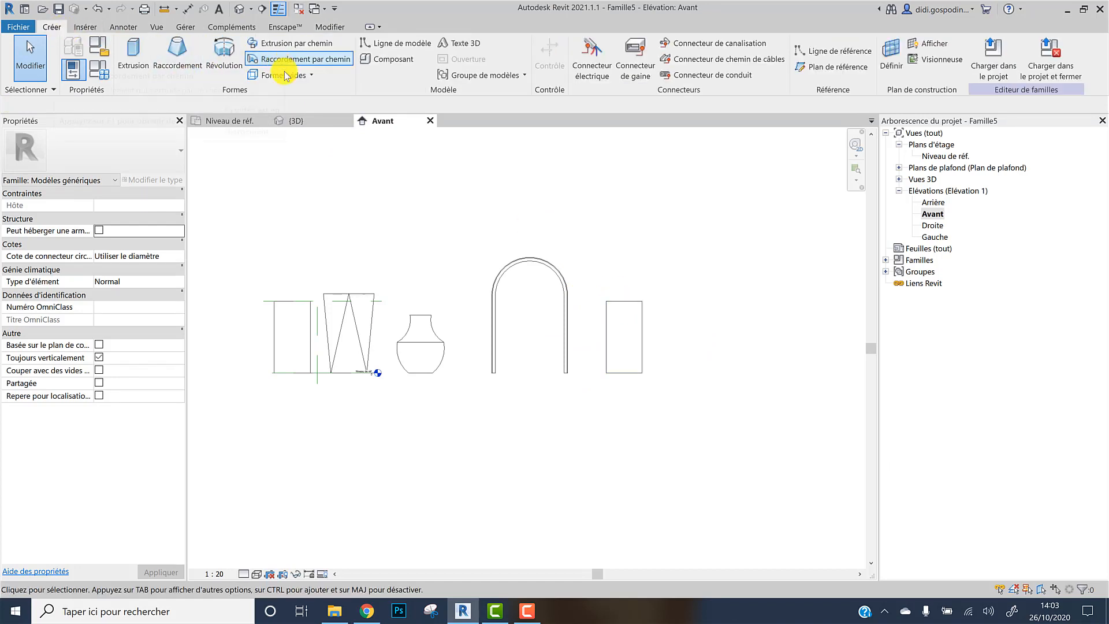
{"action": "left_click", "coordinate": [312, 77]}
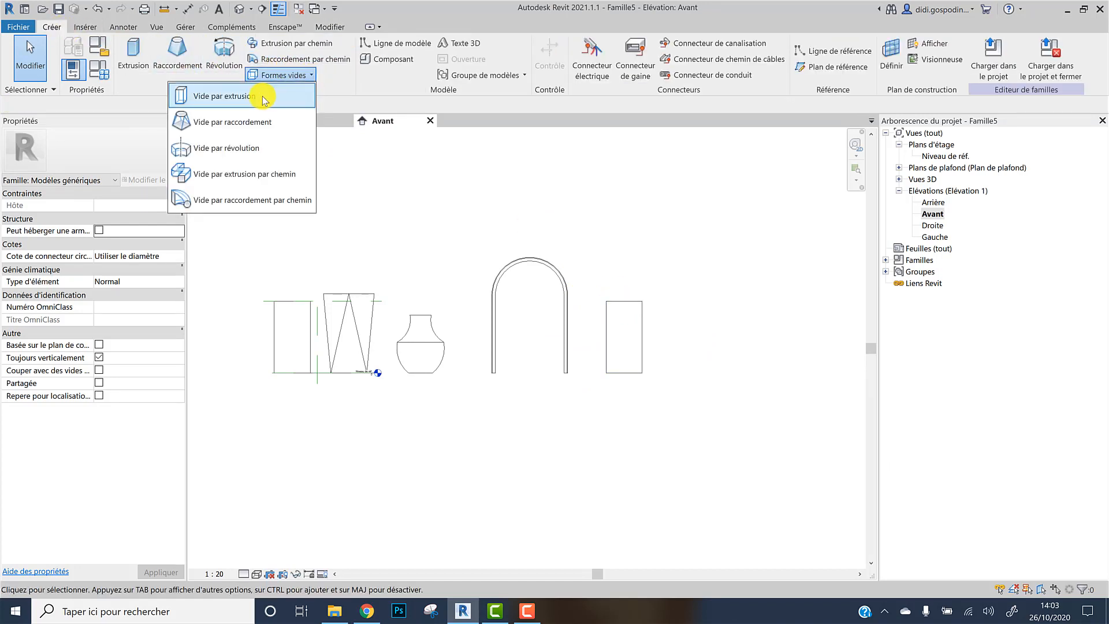
{"action": "left_click", "coordinate": [254, 99]}
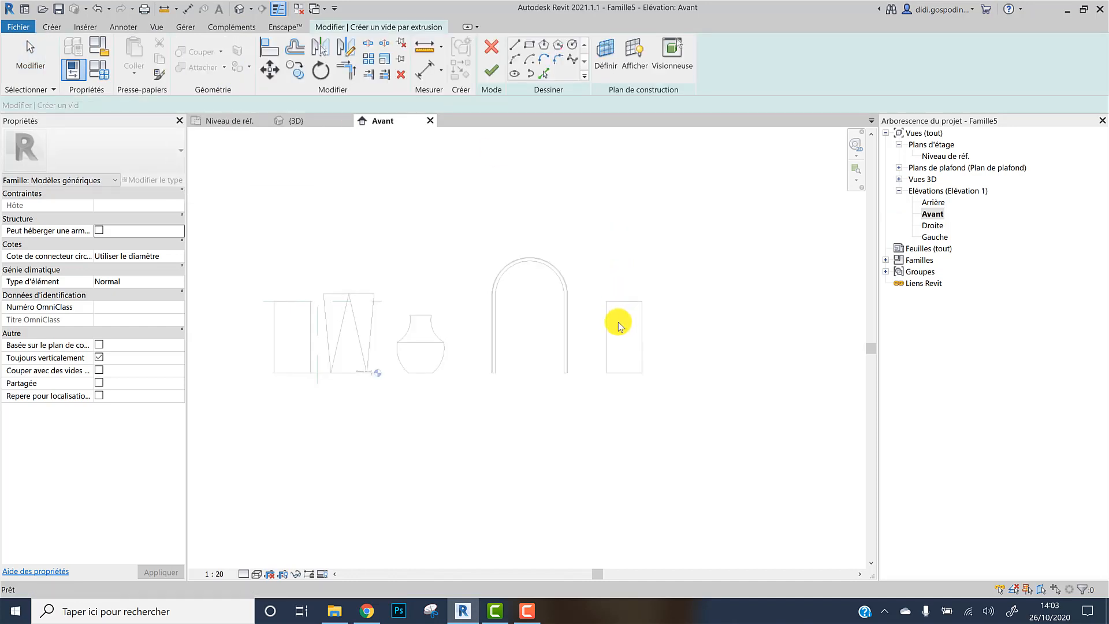
{"action": "scroll", "coordinate": [625, 316], "scroll_direction": "up", "scroll_amount": 2}
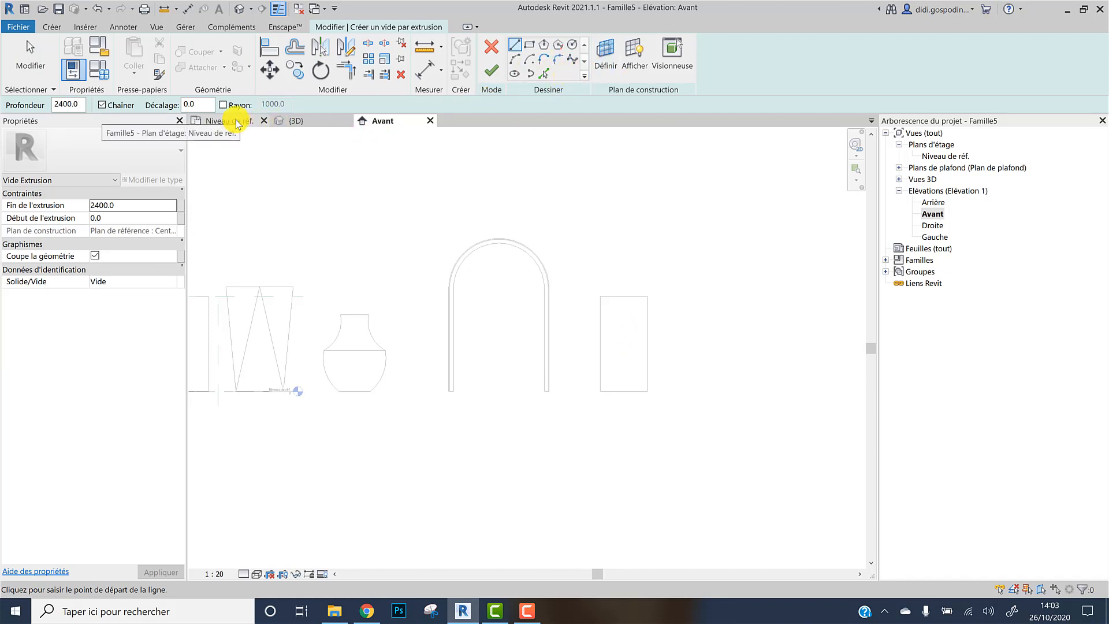
{"action": "left_click", "coordinate": [306, 122]}
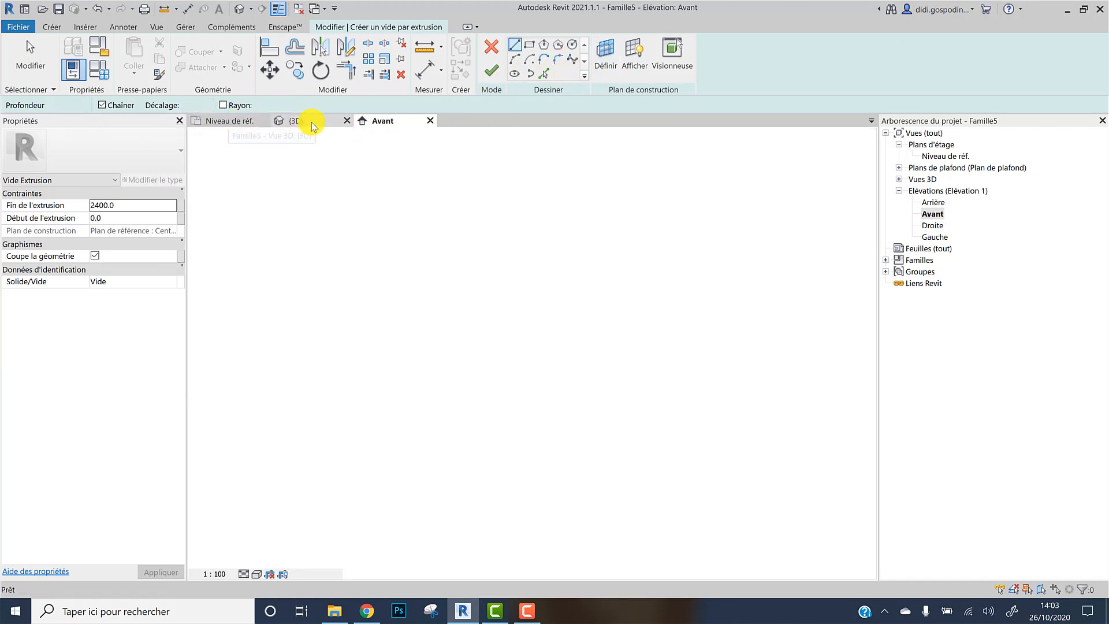
{"action": "middle_click_drag", "start_coordinate": [639, 329], "coordinate": [530, 307], "text": "shift"}
{"action": "scroll", "coordinate": [569, 337], "scroll_direction": "up", "scroll_amount": 1}
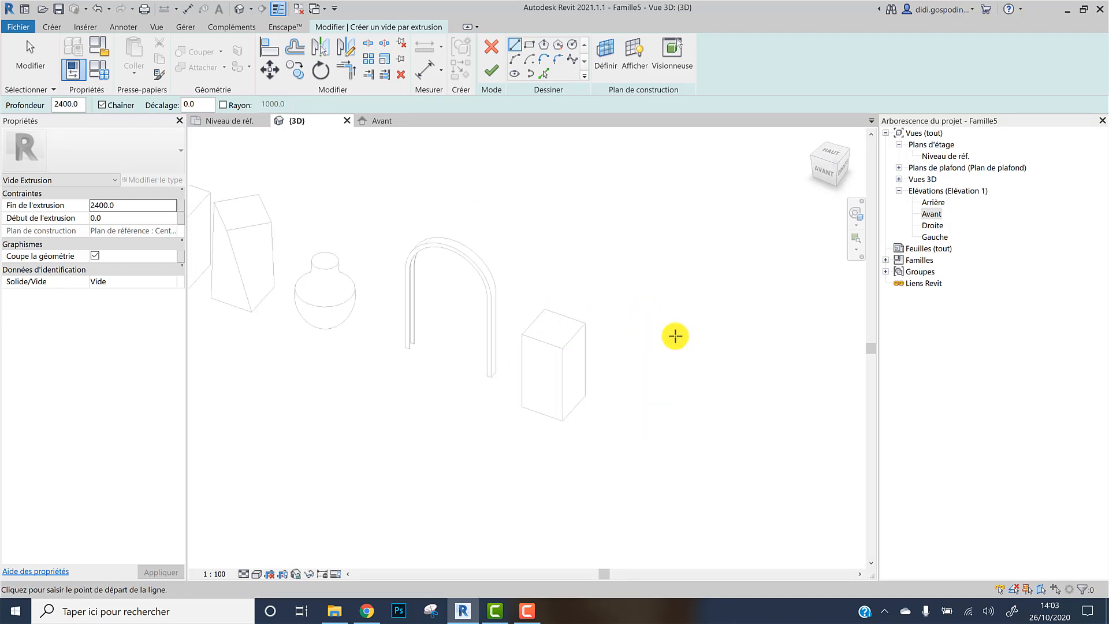
{"action": "scroll", "coordinate": [661, 279], "scroll_direction": "down", "scroll_amount": 1}
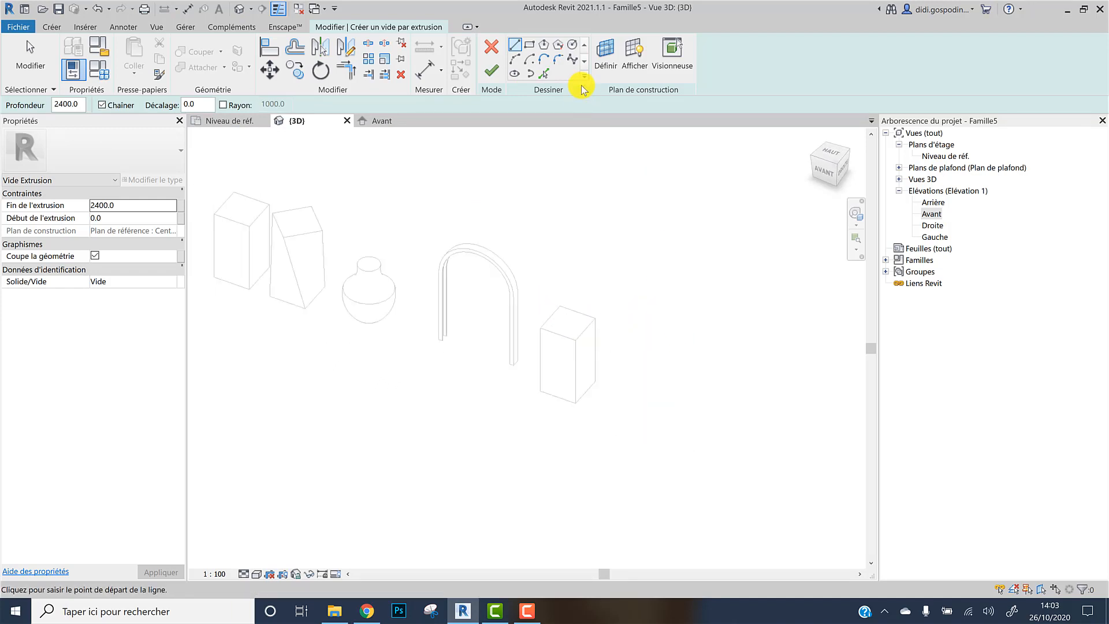
{"action": "left_click", "coordinate": [605, 55]}
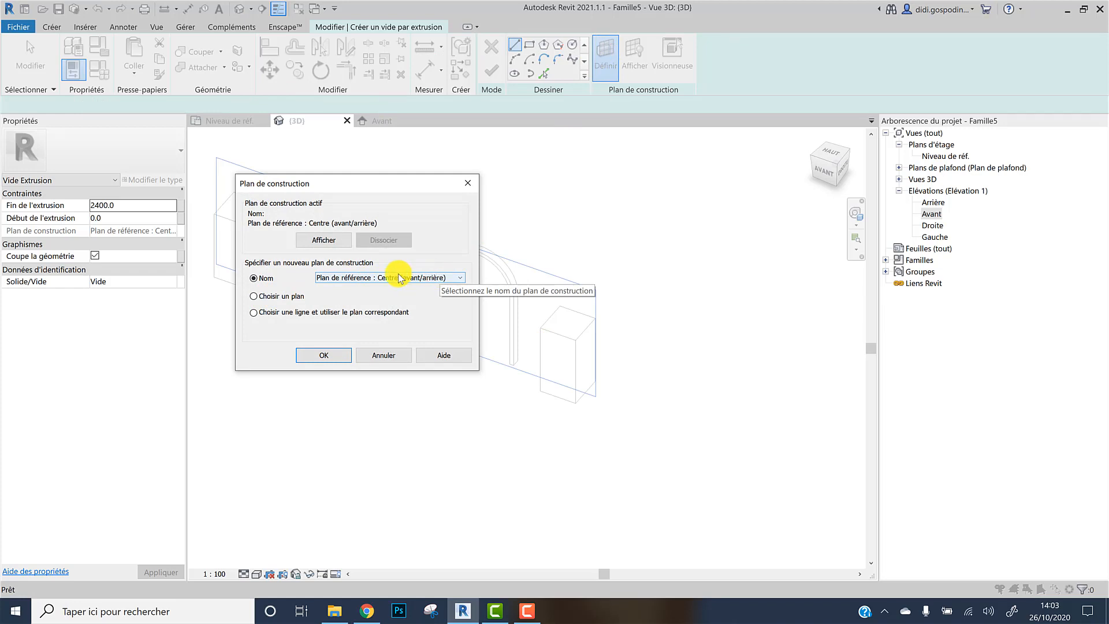
{"action": "left_click", "coordinate": [458, 283]}
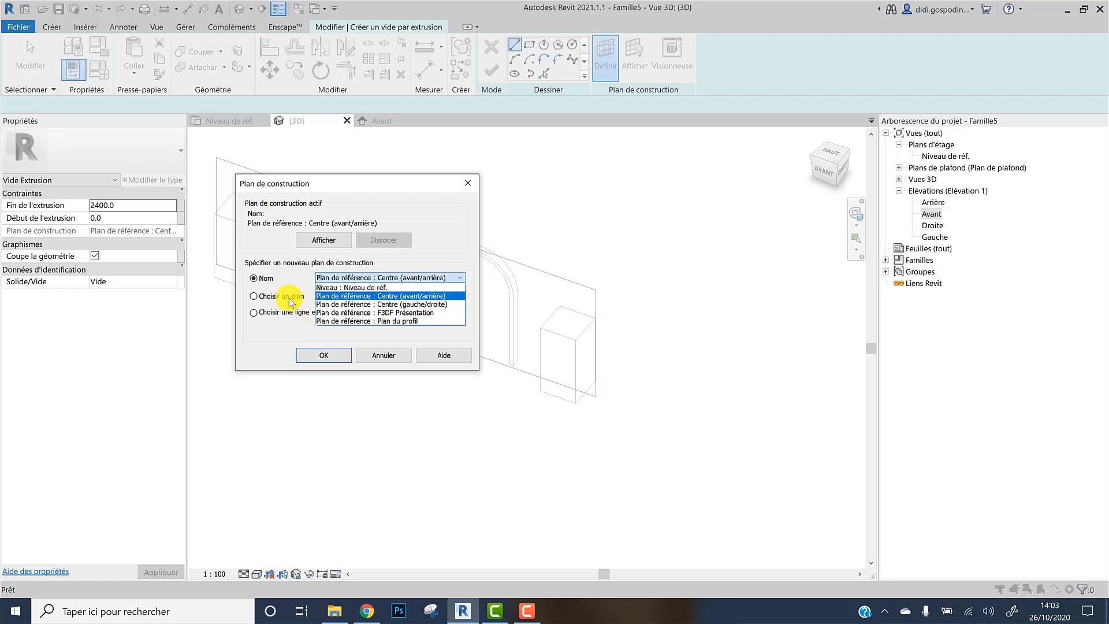
{"action": "left_click", "coordinate": [257, 303]}
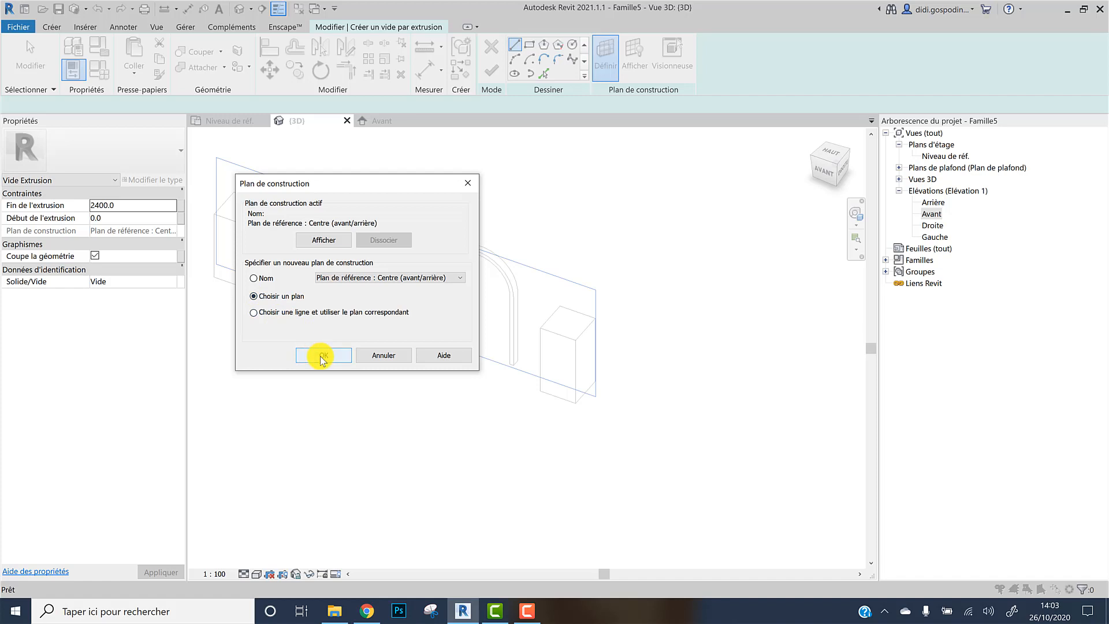
{"action": "left_click", "coordinate": [260, 296]}
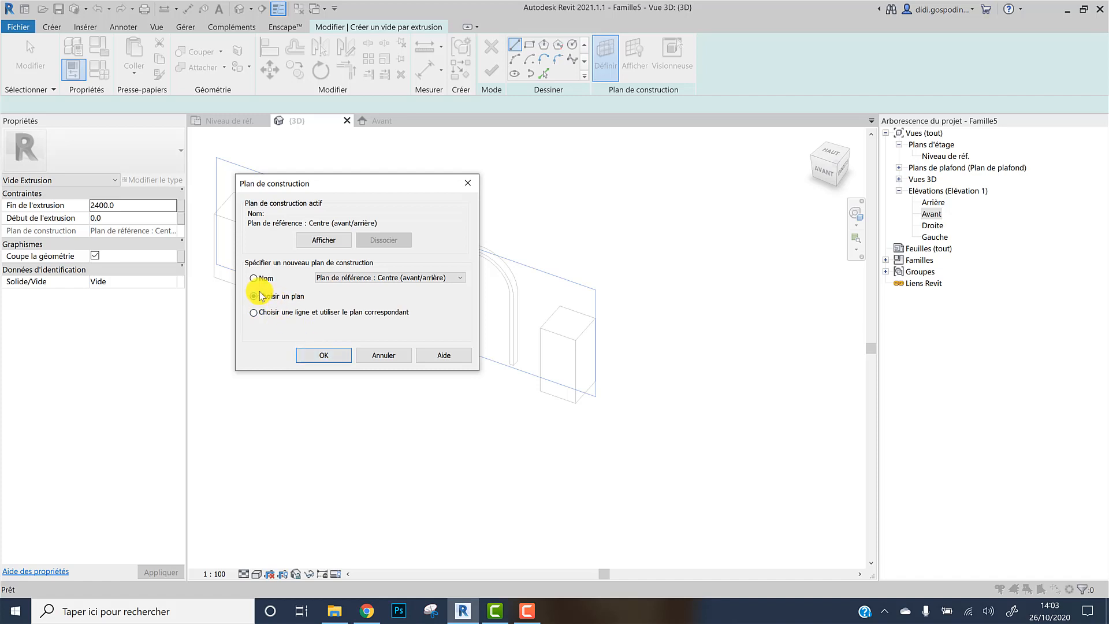
{"action": "left_click", "coordinate": [337, 357]}
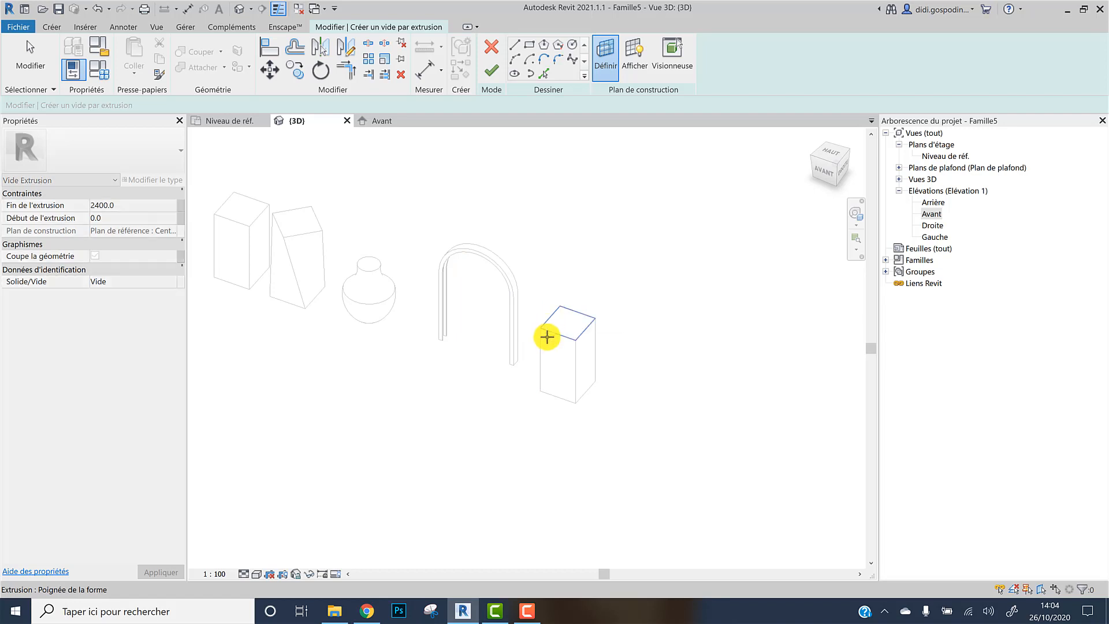
{"action": "left_click", "coordinate": [570, 354]}
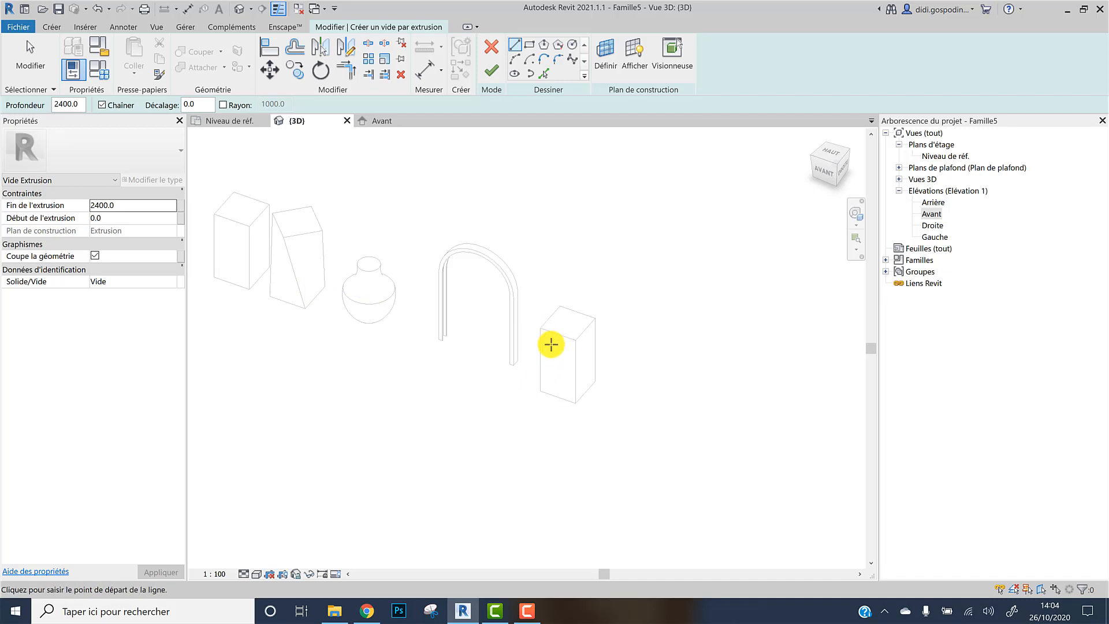
Display the active work plane on the copied box
{"action": "scroll", "coordinate": [551, 344], "scroll_direction": "up", "scroll_amount": 2}
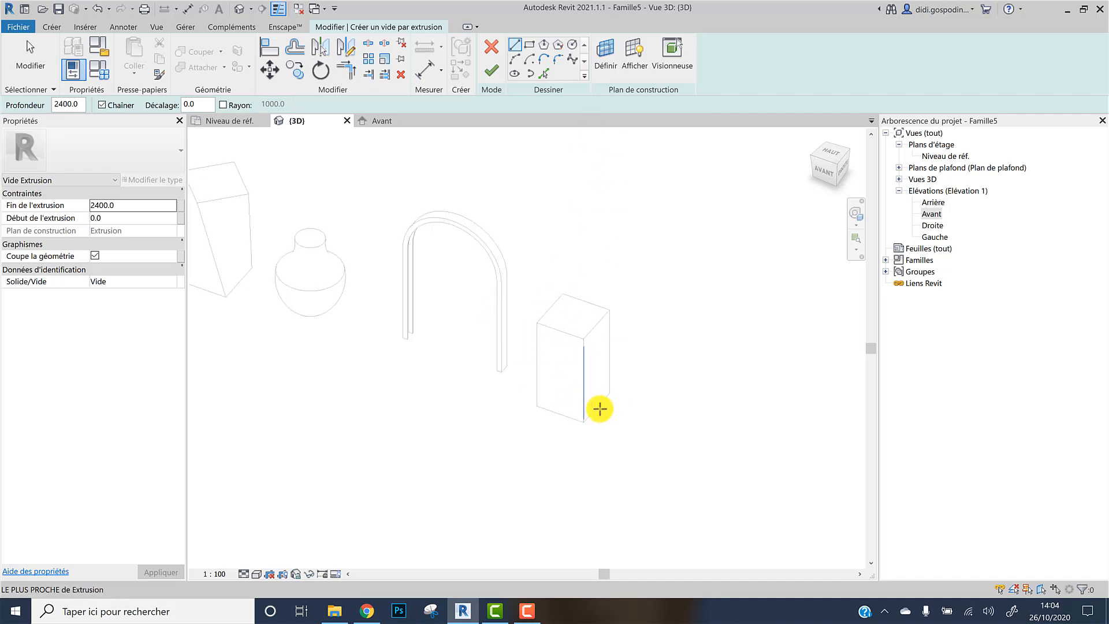
{"action": "scroll", "coordinate": [599, 408], "scroll_direction": "down", "scroll_amount": 2}
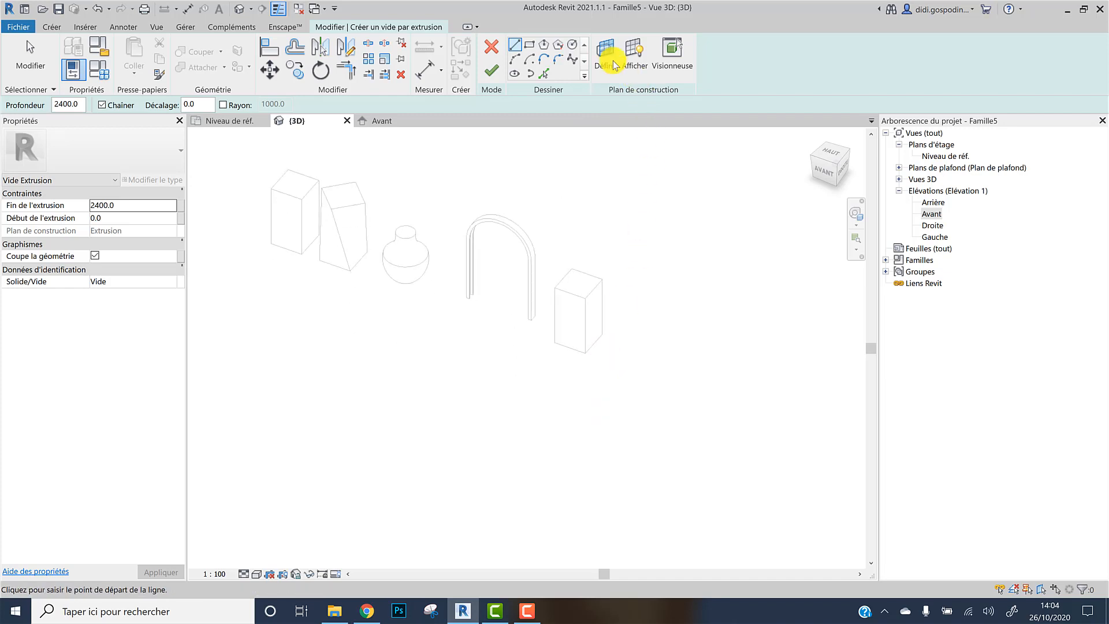
{"action": "left_click", "coordinate": [637, 60]}
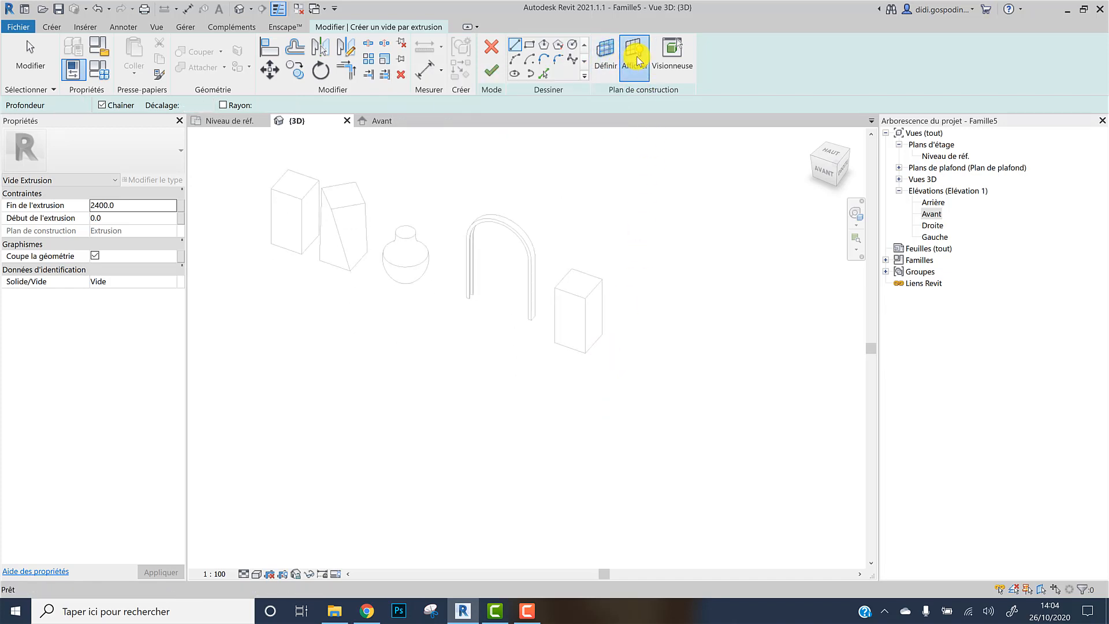
Enlarge the active work plane grid so it covers the copied box and the arch sweep
{"action": "left_click", "coordinate": [30, 58]}
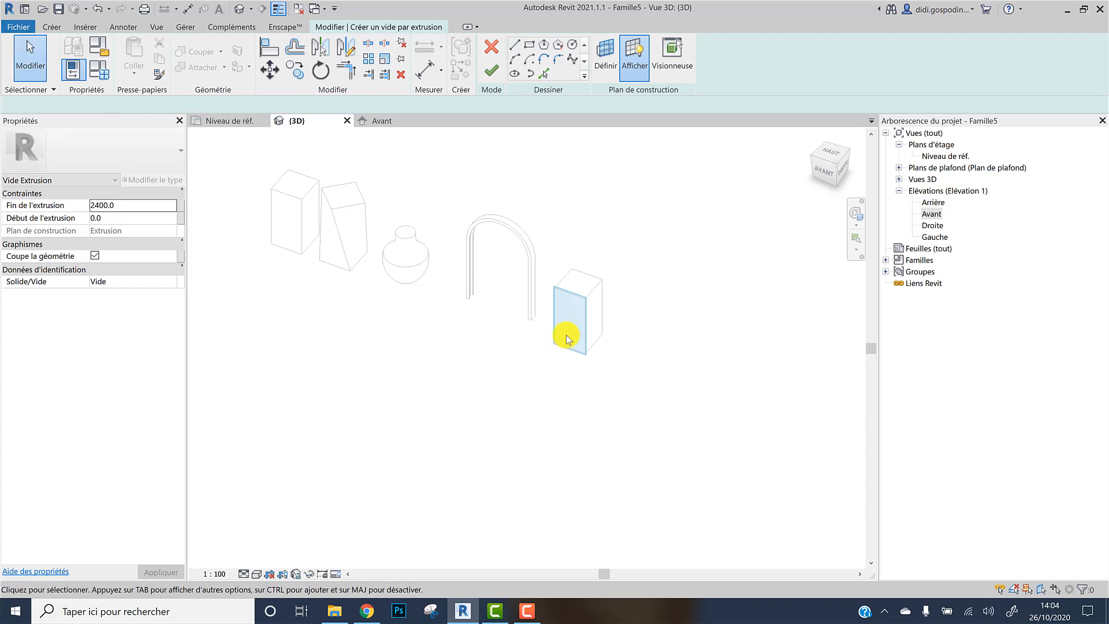
{"action": "left_click", "coordinate": [573, 294]}
{"action": "left_click_drag", "start_coordinate": [570, 290], "coordinate": [565, 213]}
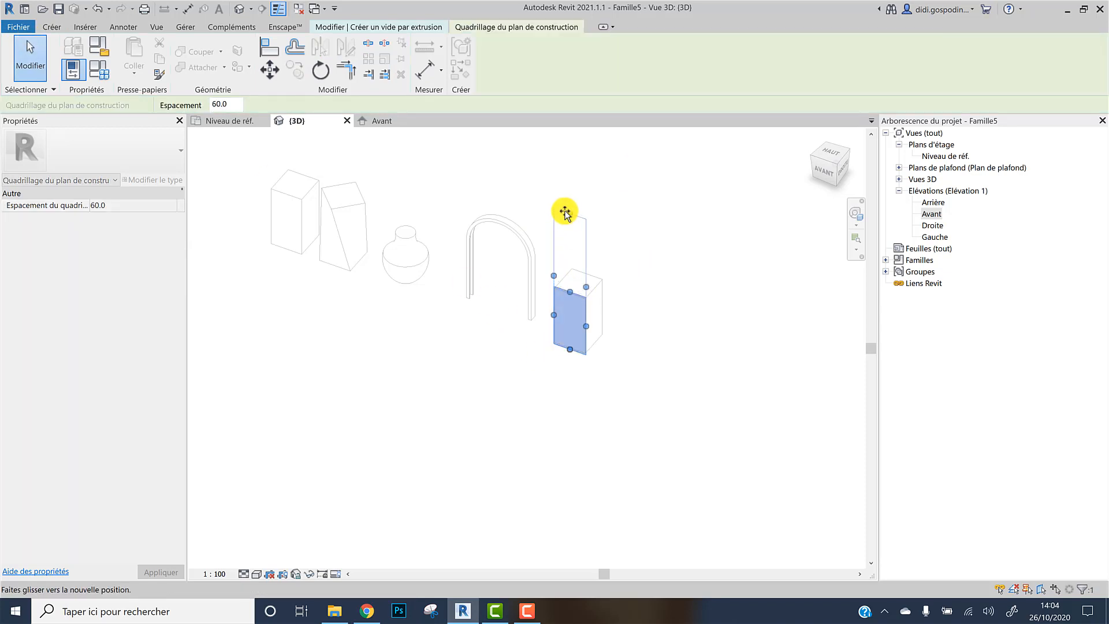
{"action": "left_click_drag", "start_coordinate": [589, 289], "coordinate": [655, 310]}
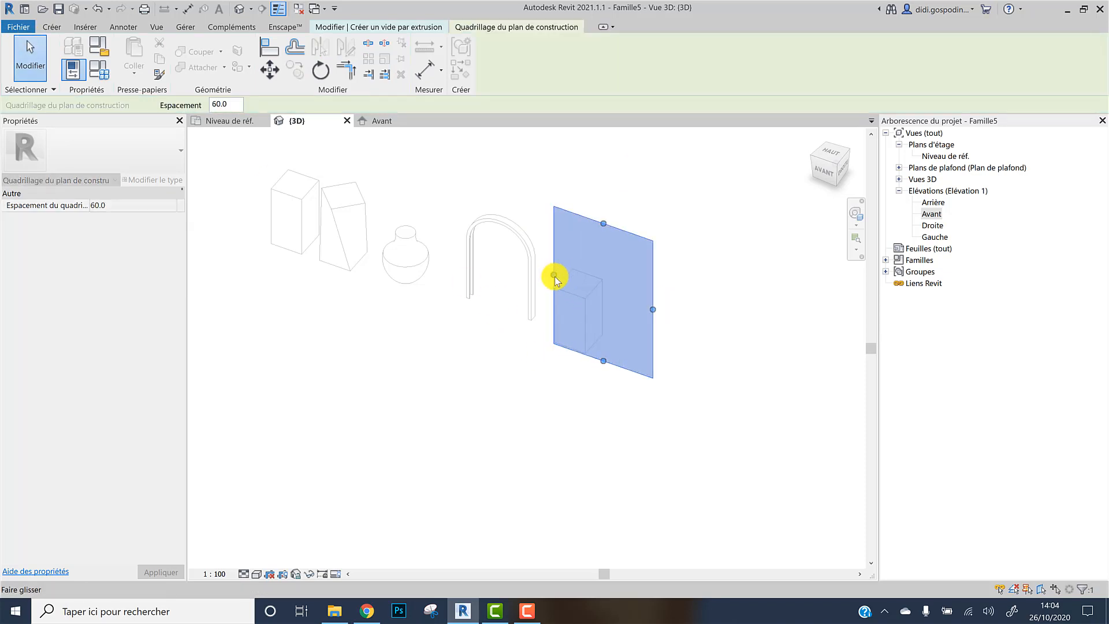
{"action": "left_click_drag", "start_coordinate": [554, 272], "coordinate": [453, 267]}
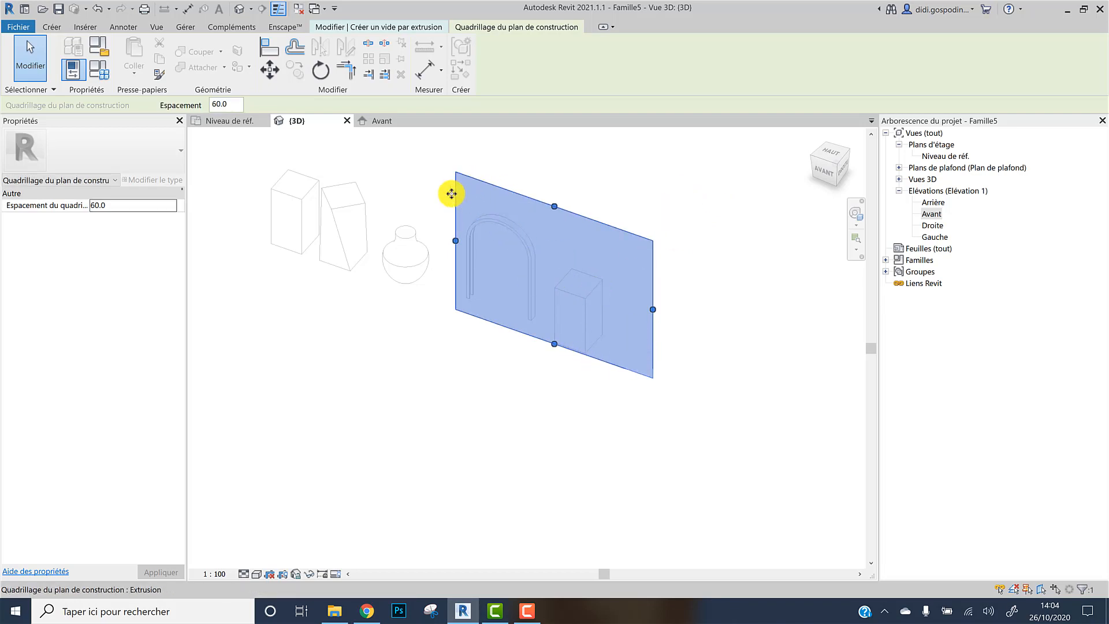
{"action": "left_click", "coordinate": [576, 164]}
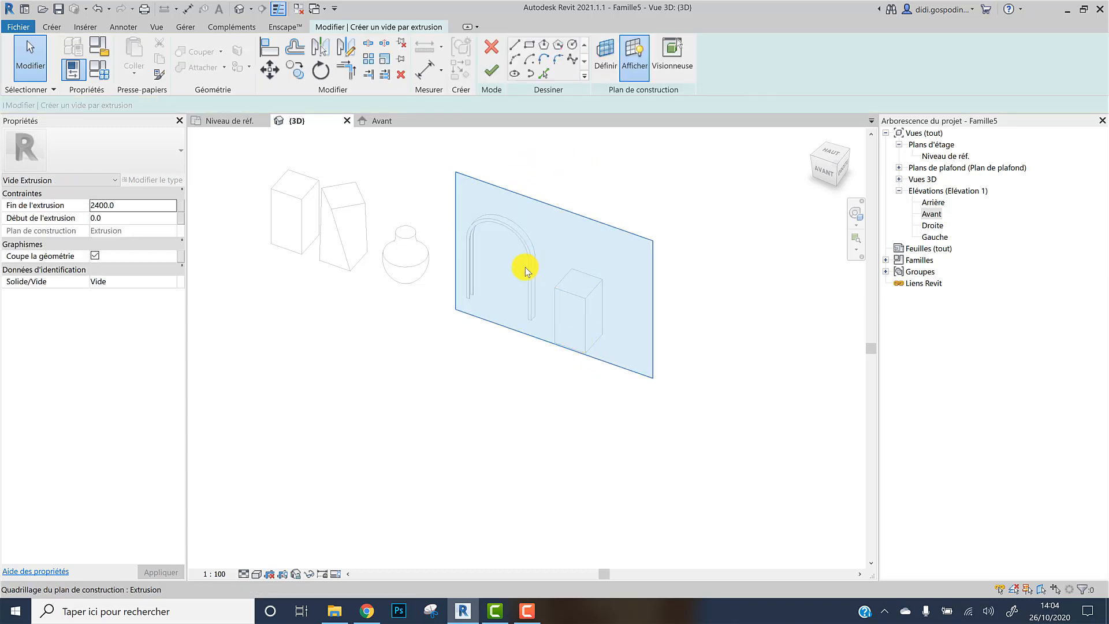
In the front elevation, sketch a rectangle on the copied box's outline with a 30 mm offset toward the inside
{"action": "left_click", "coordinate": [375, 122]}
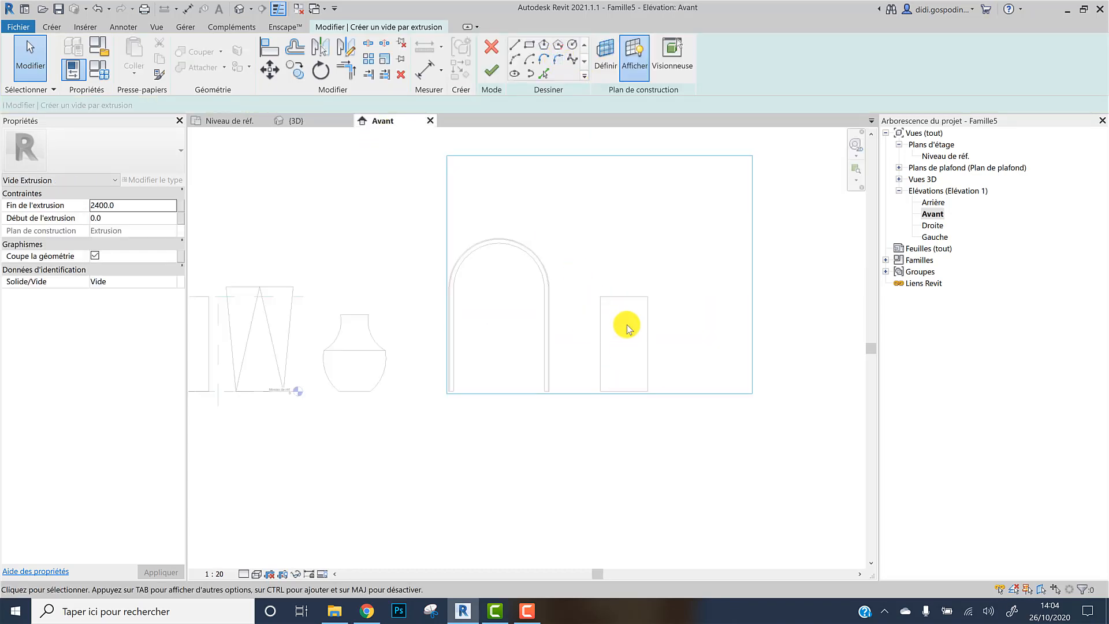
{"action": "left_click", "coordinate": [530, 45]}
{"action": "scroll", "coordinate": [617, 320], "scroll_direction": "up", "scroll_amount": 3}
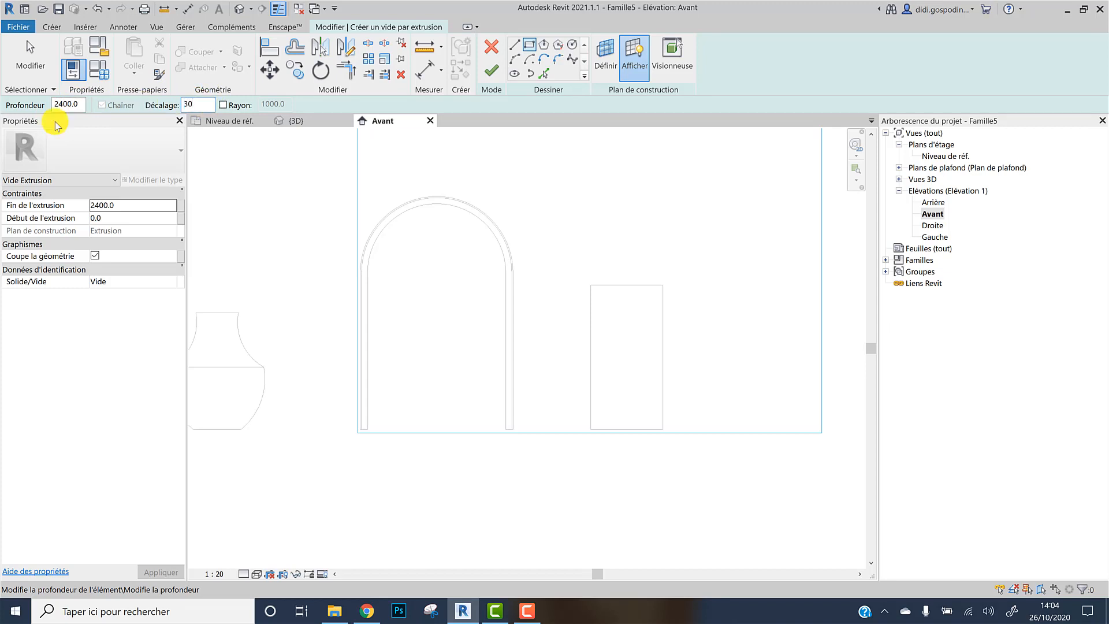
{"action": "key", "text": "Return"}
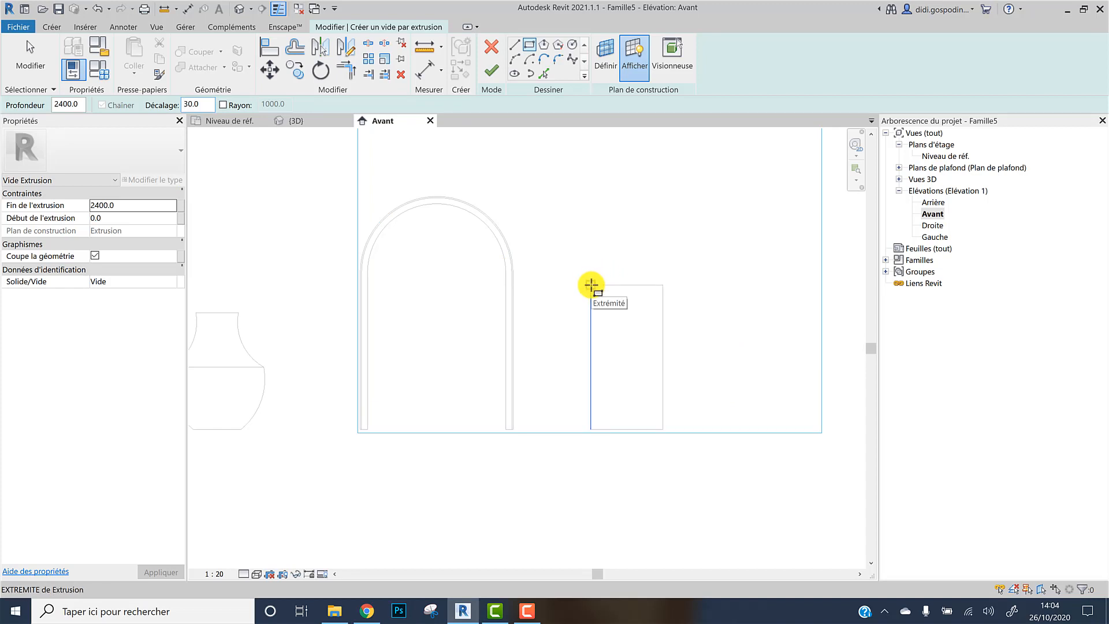
{"action": "left_click", "coordinate": [591, 285]}
{"action": "left_click", "coordinate": [661, 427]}
{"action": "scroll", "coordinate": [661, 428], "scroll_direction": "up", "scroll_amount": 1}
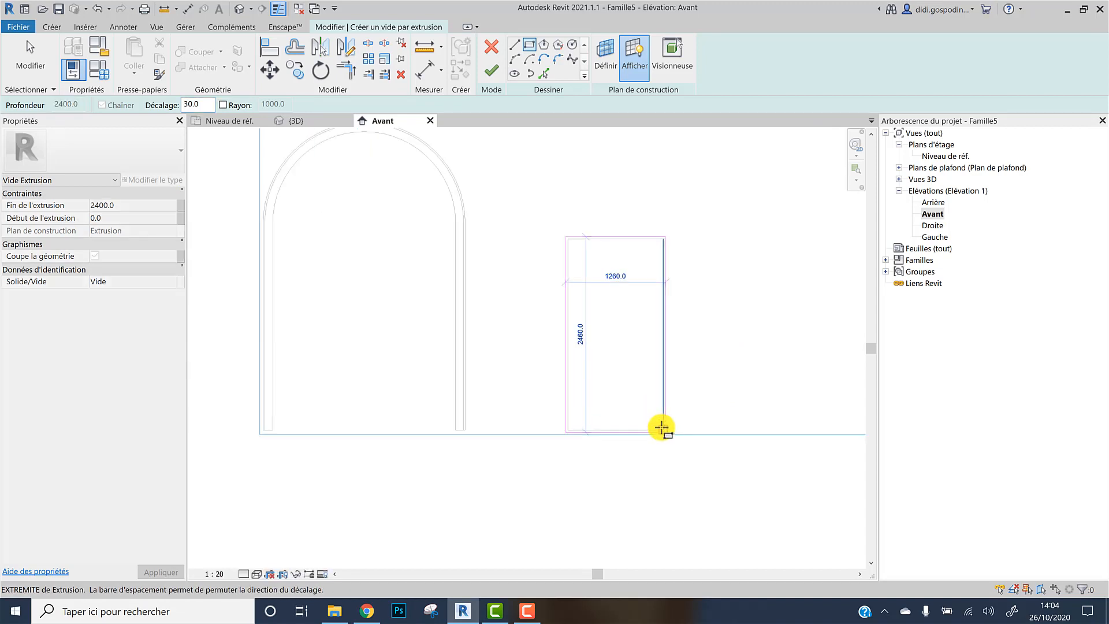
{"action": "scroll", "coordinate": [662, 428], "scroll_direction": "up", "scroll_amount": 1}
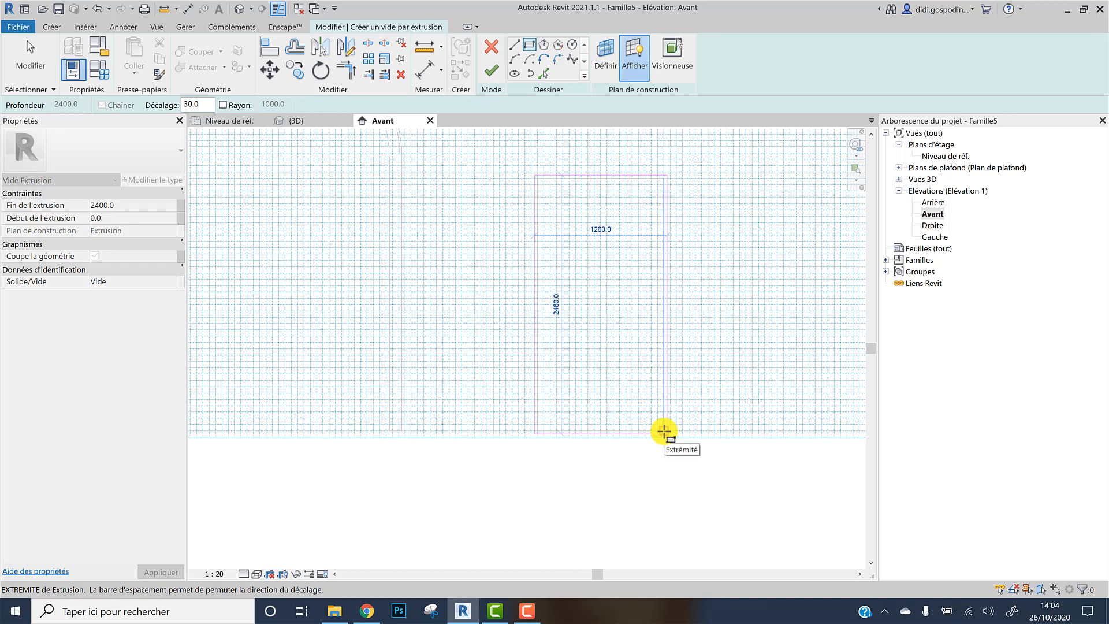
{"action": "scroll", "coordinate": [665, 431], "scroll_direction": "up", "scroll_amount": 2}
{"action": "scroll", "coordinate": [664, 431], "scroll_direction": "down", "scroll_amount": 1}
{"action": "middle_click_drag", "start_coordinate": [664, 431], "coordinate": [641, 503]}
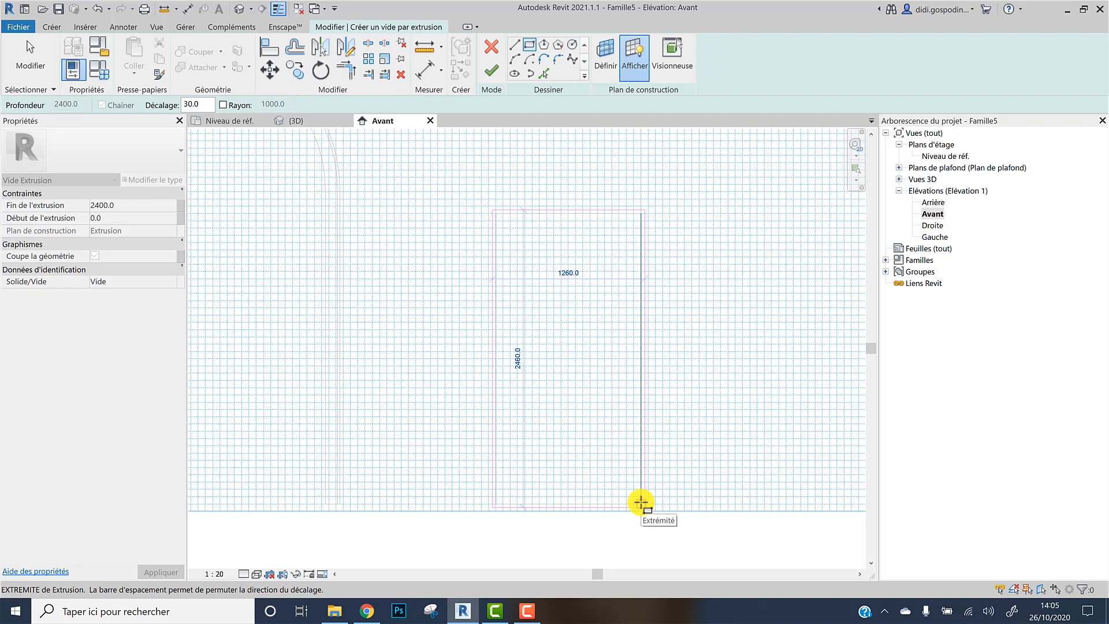
{"action": "key", "text": "space"}
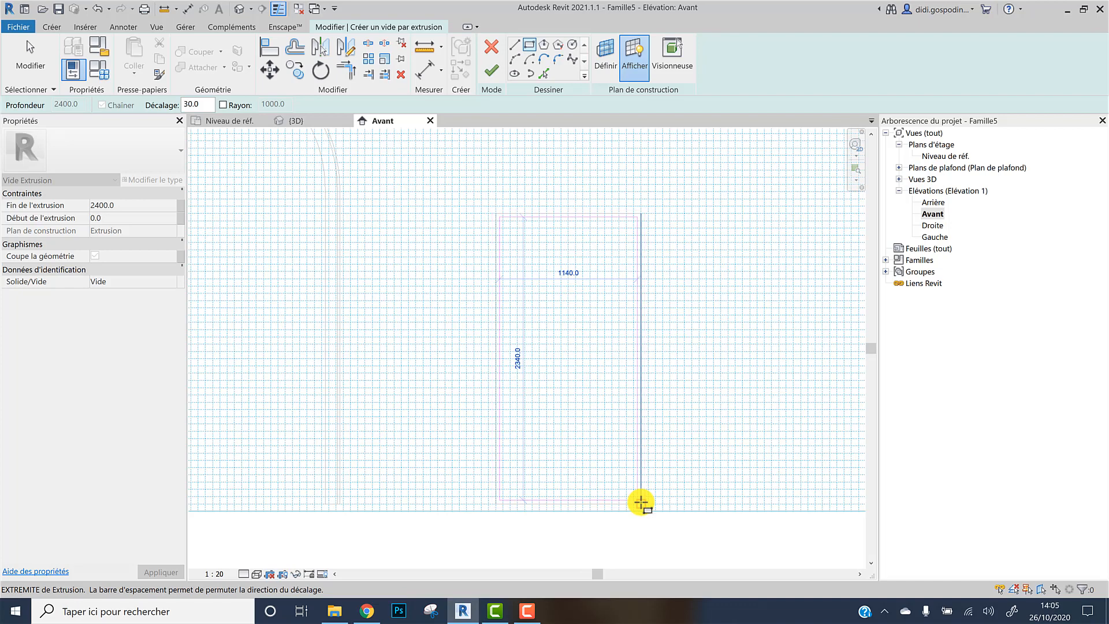
{"action": "left_click", "coordinate": [641, 503]}
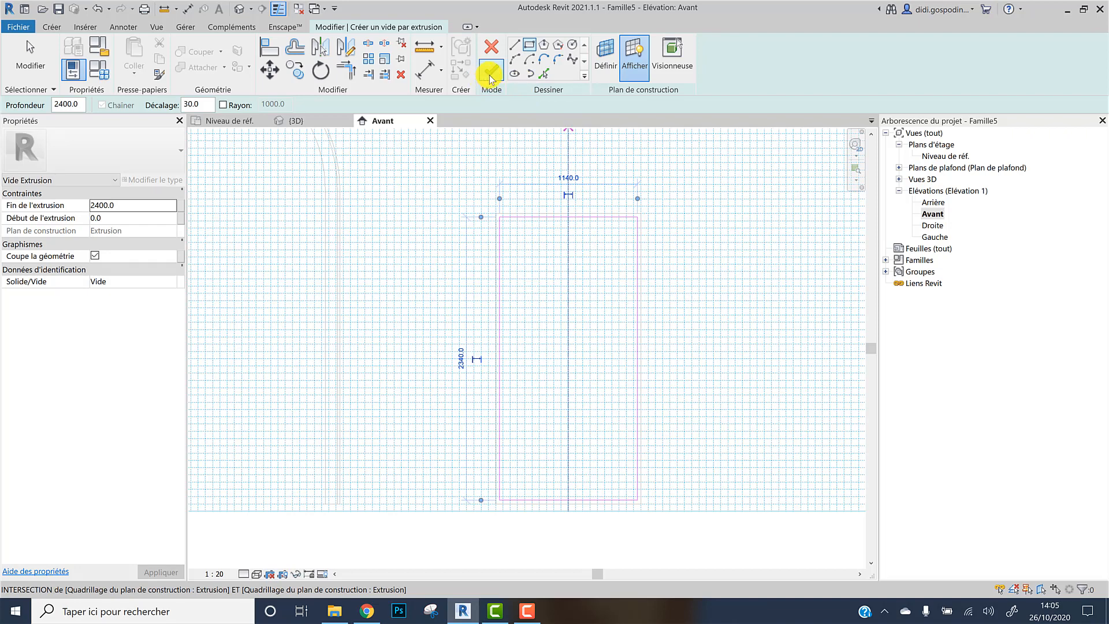
Finish the void extrusion and save the family as F3DF_Présentation des Outils
{"action": "left_click", "coordinate": [489, 74]}
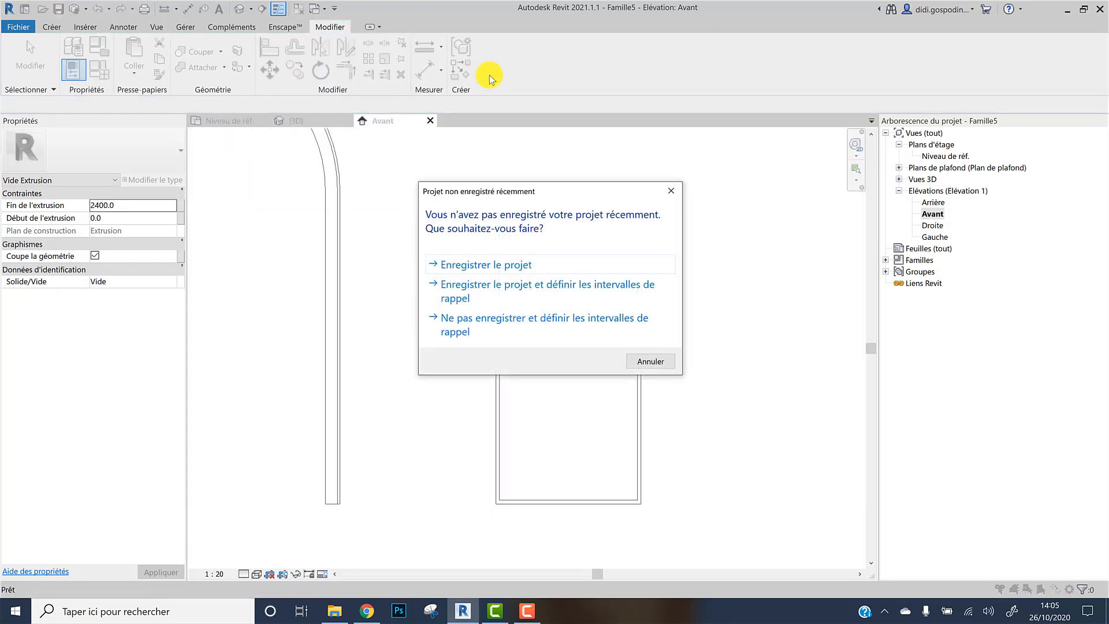
{"action": "left_click", "coordinate": [518, 263]}
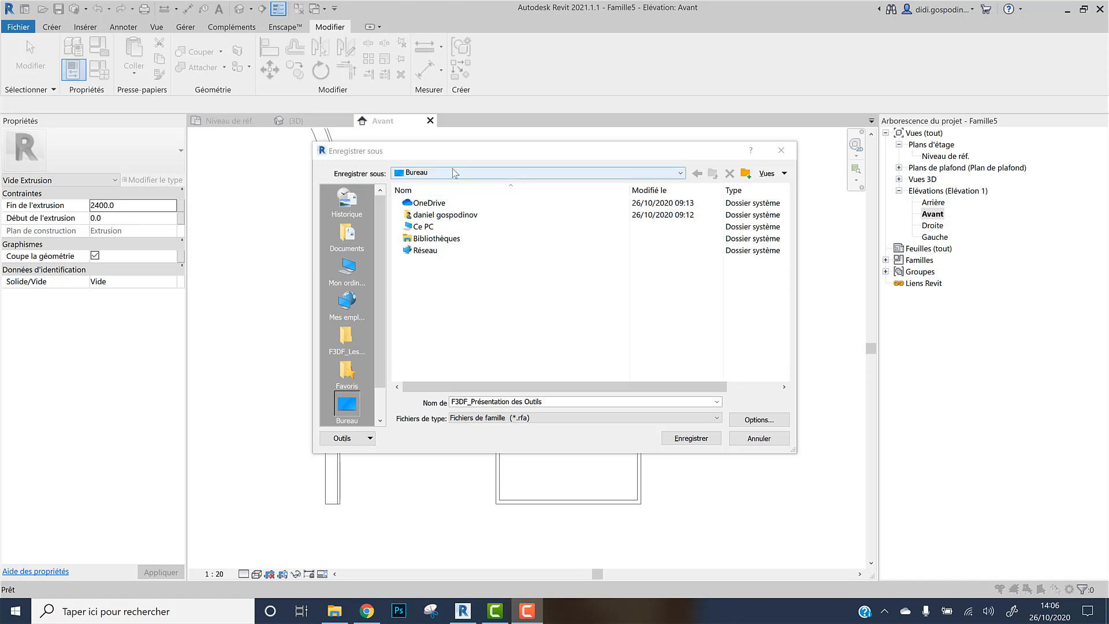
{"action": "left_click", "coordinate": [697, 439]}
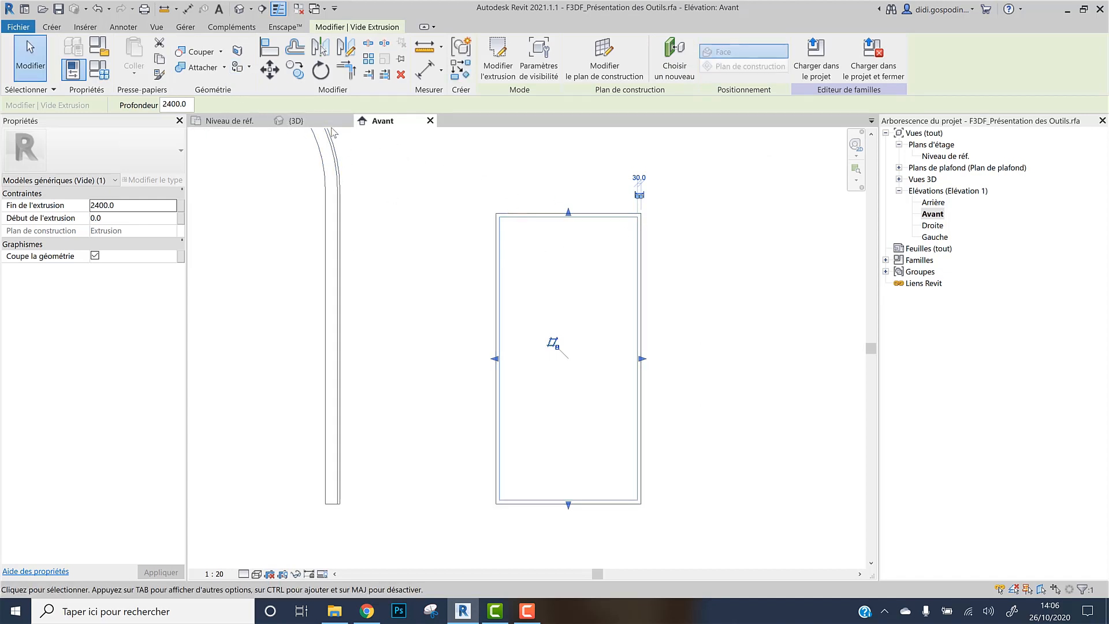
Switch to the 3D view and set the visual style to Shaded
{"action": "left_click", "coordinate": [311, 120]}
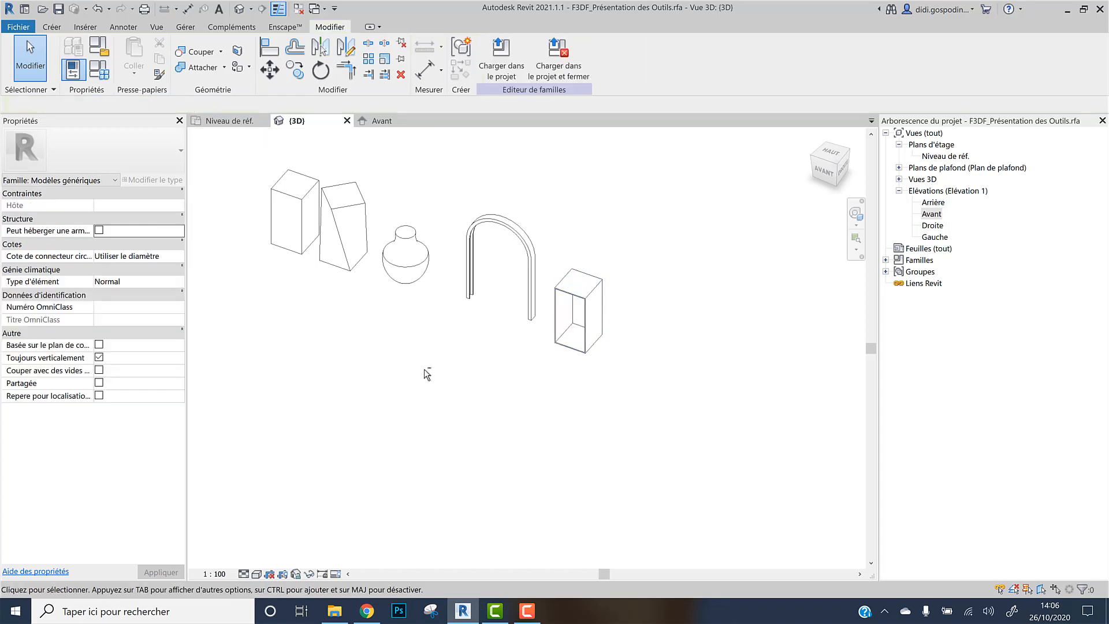
{"action": "middle_click_drag", "start_coordinate": [424, 369], "coordinate": [444, 358], "text": "shift"}
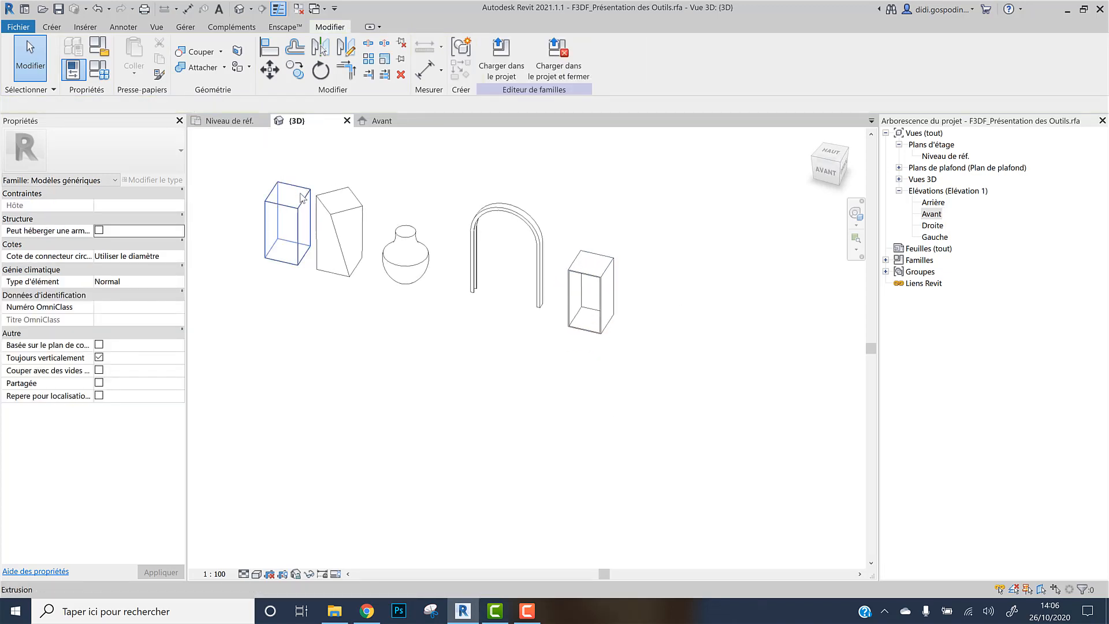
{"action": "left_click", "coordinate": [257, 576]}
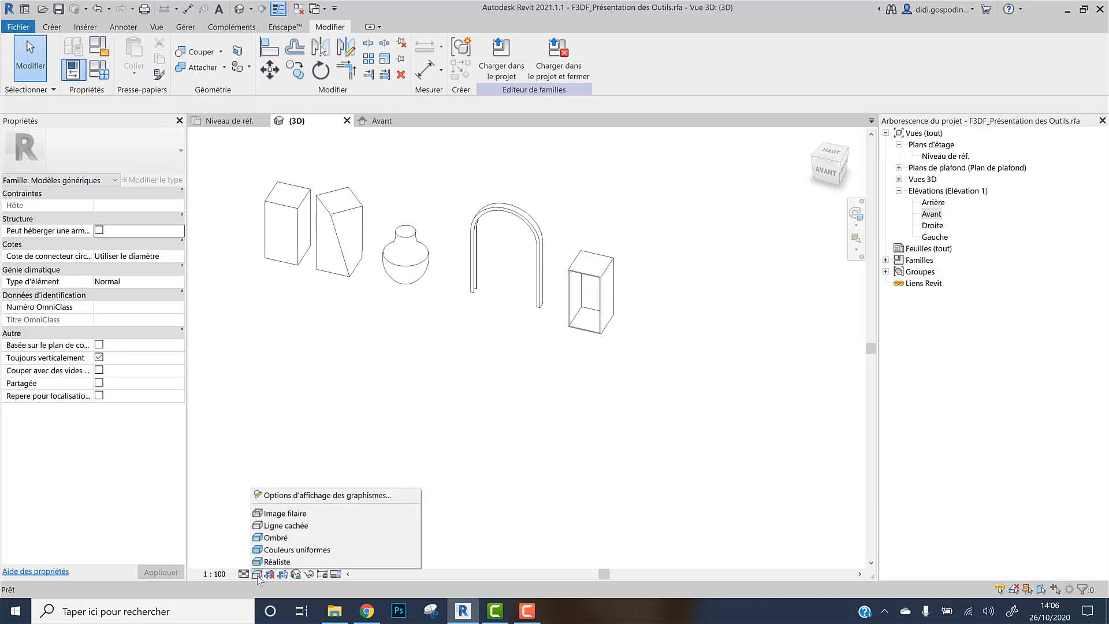
{"action": "left_click", "coordinate": [289, 537]}
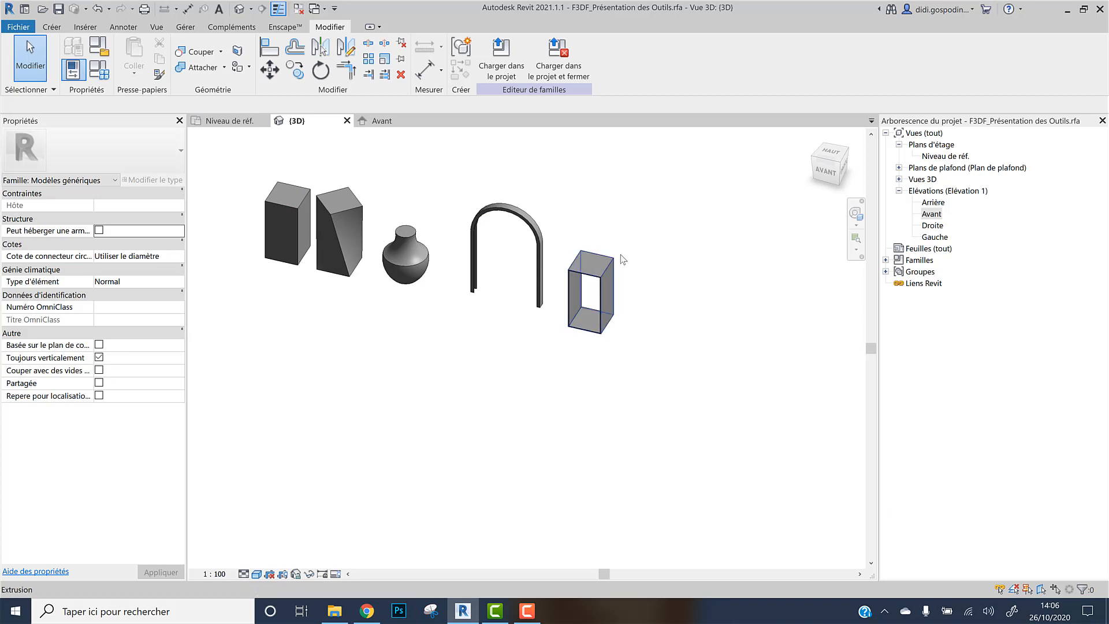
Select the void extrusion and drag its end grip to extend its depth to about 2450 mm
{"action": "left_click", "coordinate": [598, 282]}
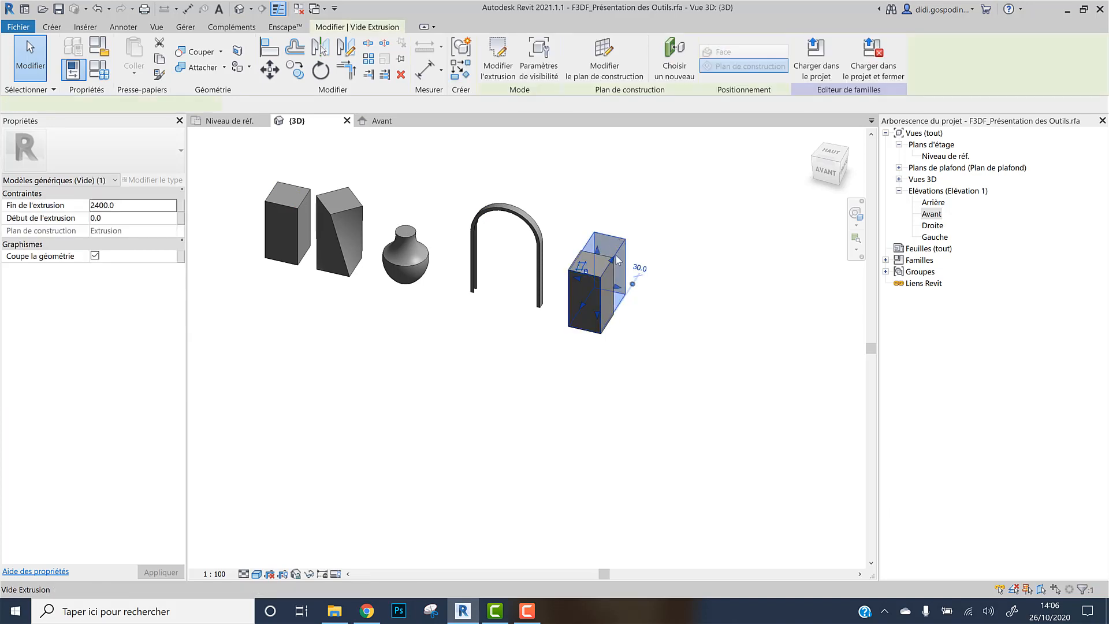
{"action": "middle_click_drag", "start_coordinate": [539, 302], "coordinate": [487, 288], "text": "shift"}
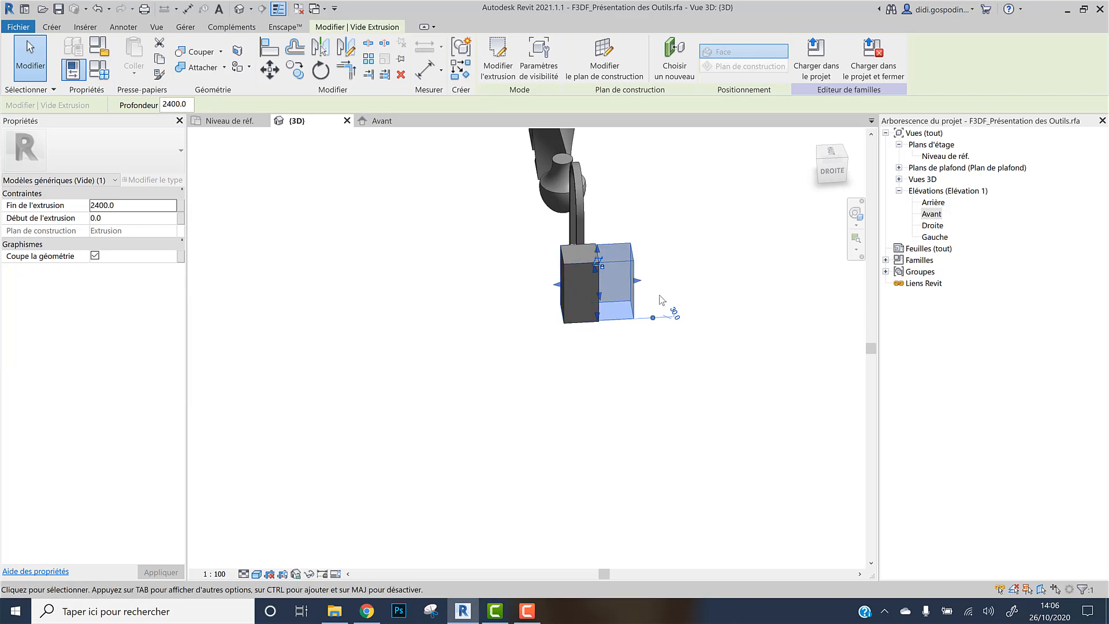
{"action": "scroll", "coordinate": [653, 293], "scroll_direction": "up", "scroll_amount": 3}
{"action": "left_click_drag", "start_coordinate": [618, 271], "coordinate": [545, 265]}
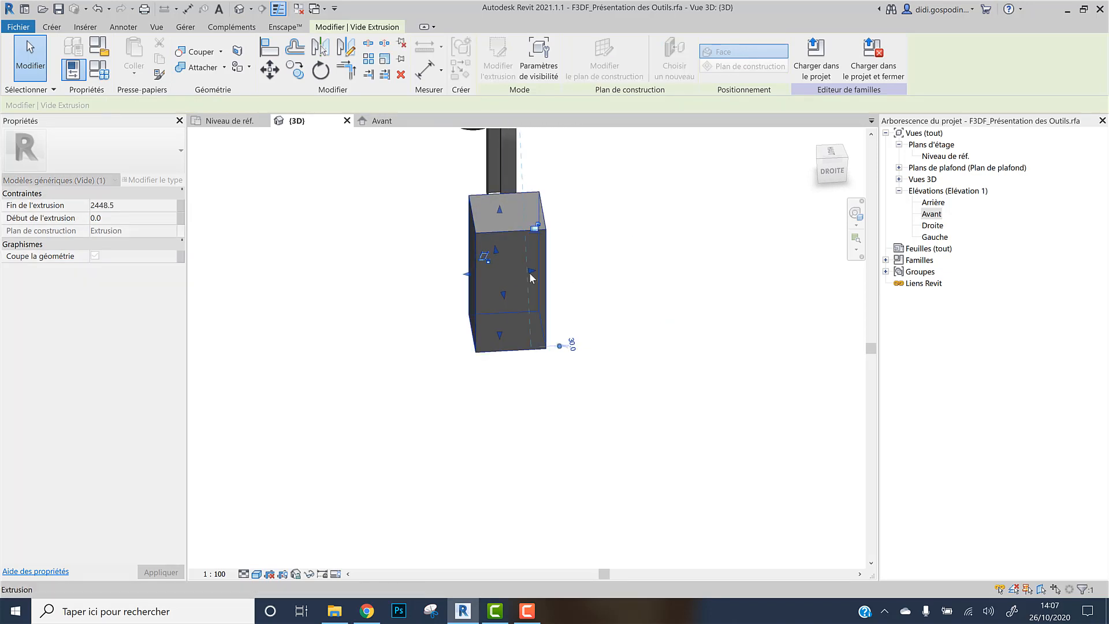
{"action": "middle_click_drag", "start_coordinate": [549, 255], "coordinate": [554, 358], "text": "shift"}
{"action": "left_click", "coordinate": [549, 333]}
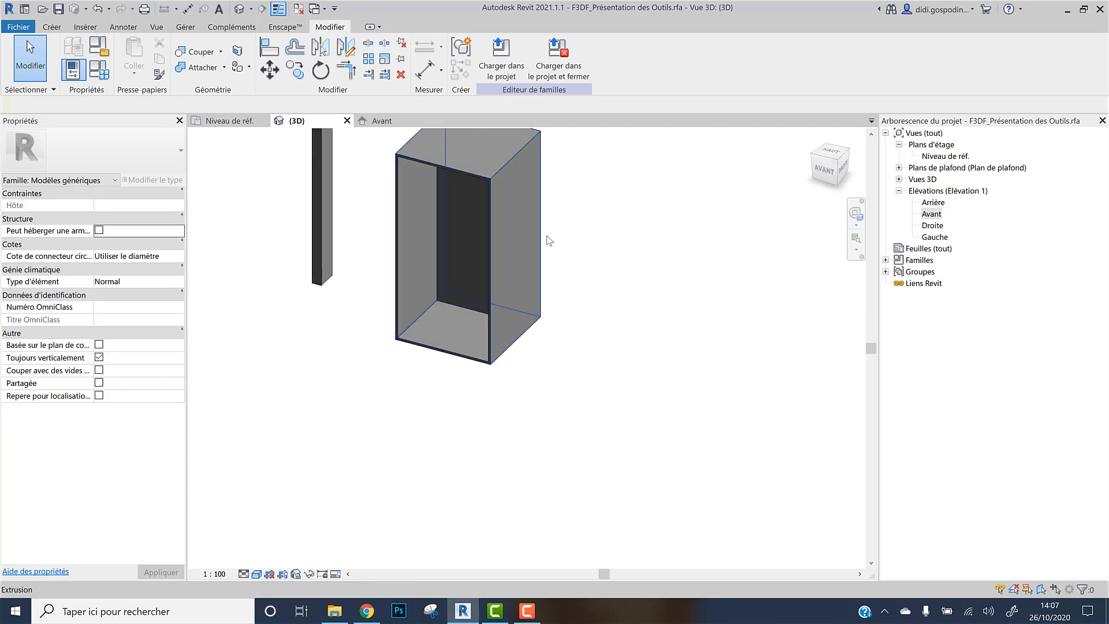
Copy the rotated blend to the right of the cut box in the floor plan
{"action": "scroll", "coordinate": [450, 329], "scroll_direction": "down", "scroll_amount": 5}
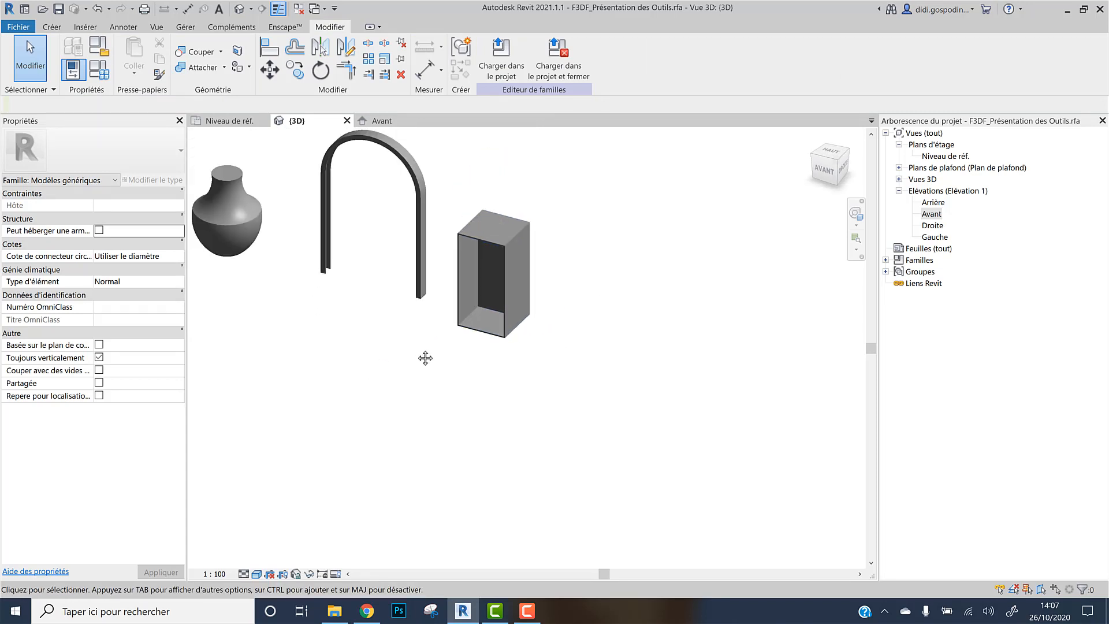
{"action": "middle_click_drag", "start_coordinate": [426, 359], "coordinate": [658, 426]}
{"action": "scroll", "coordinate": [611, 418], "scroll_direction": "down", "scroll_amount": 2}
{"action": "scroll", "coordinate": [553, 389], "scroll_direction": "down", "scroll_amount": 1}
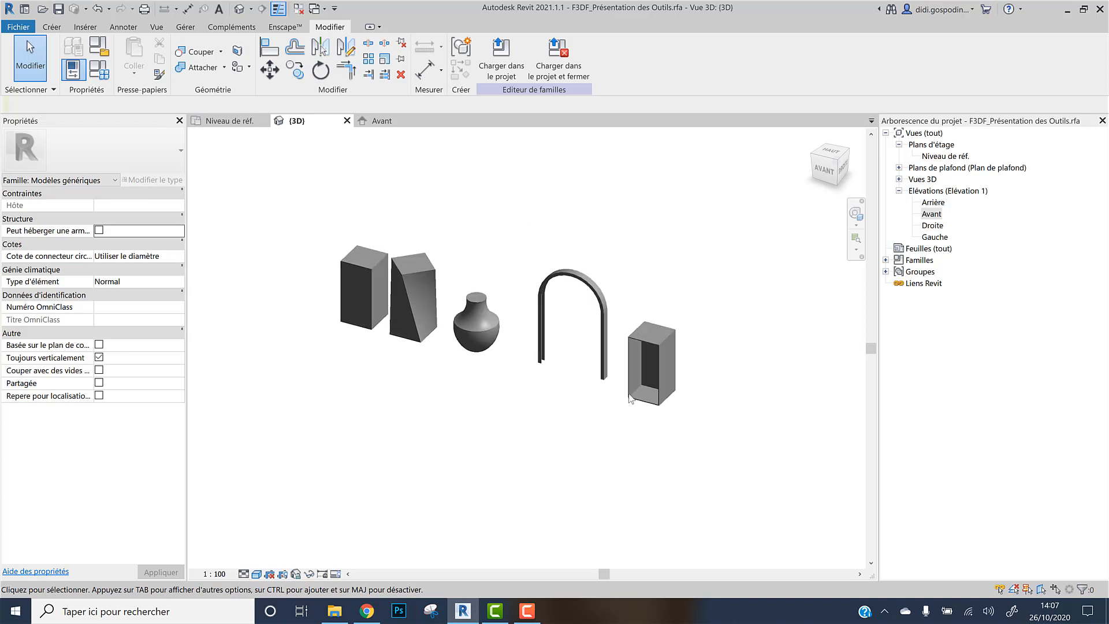
{"action": "middle_click_drag", "start_coordinate": [576, 399], "coordinate": [596, 396], "text": "shift"}
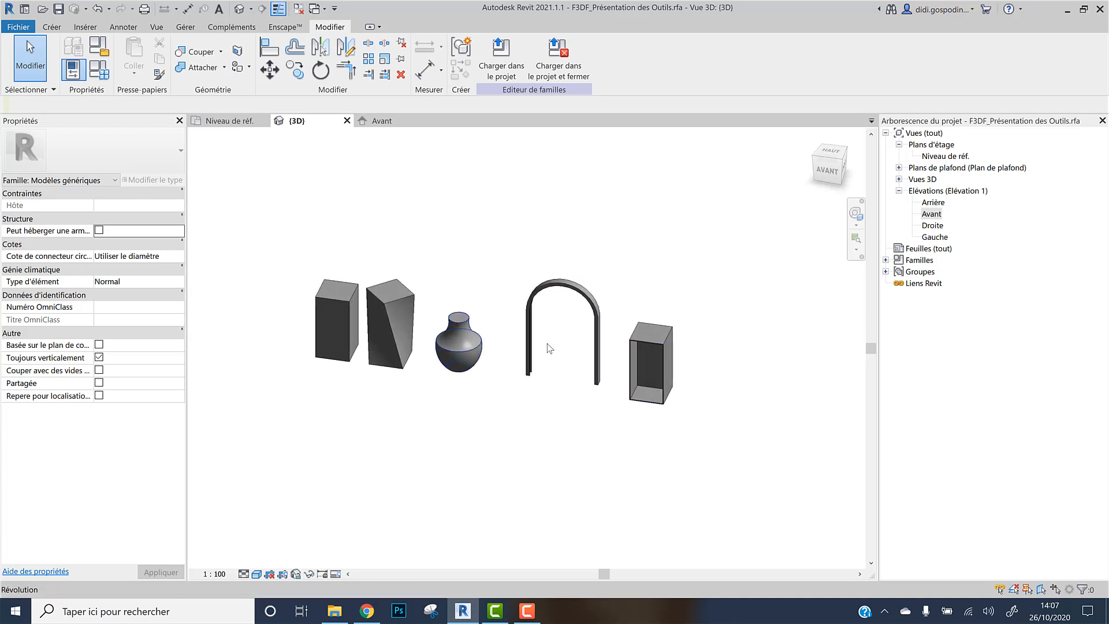
{"action": "left_click", "coordinate": [408, 306]}
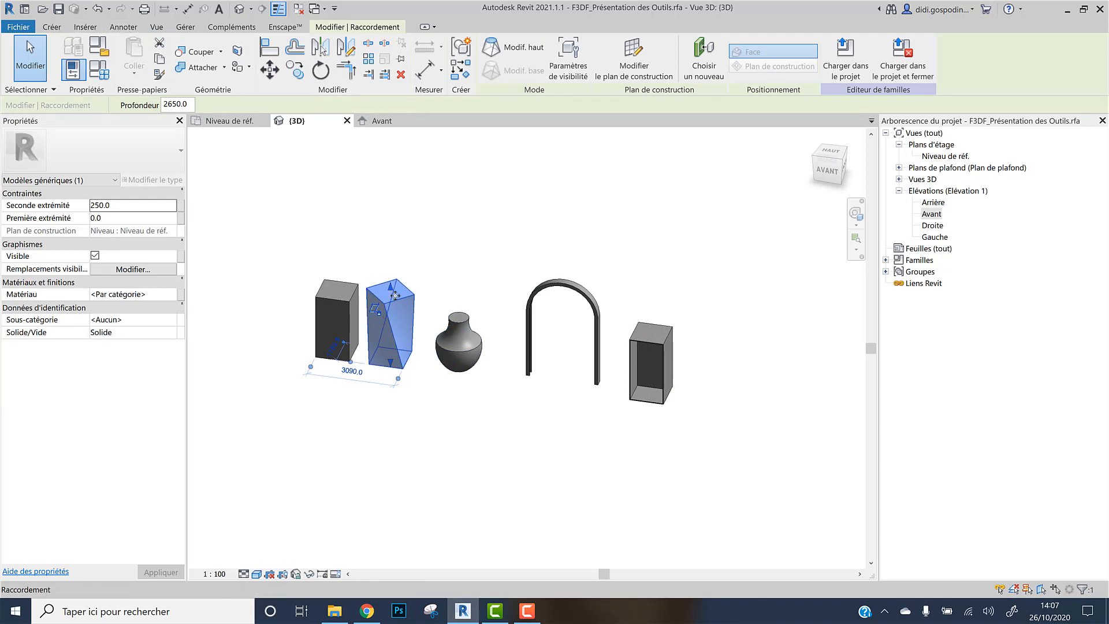
{"action": "left_click", "coordinate": [226, 121]}
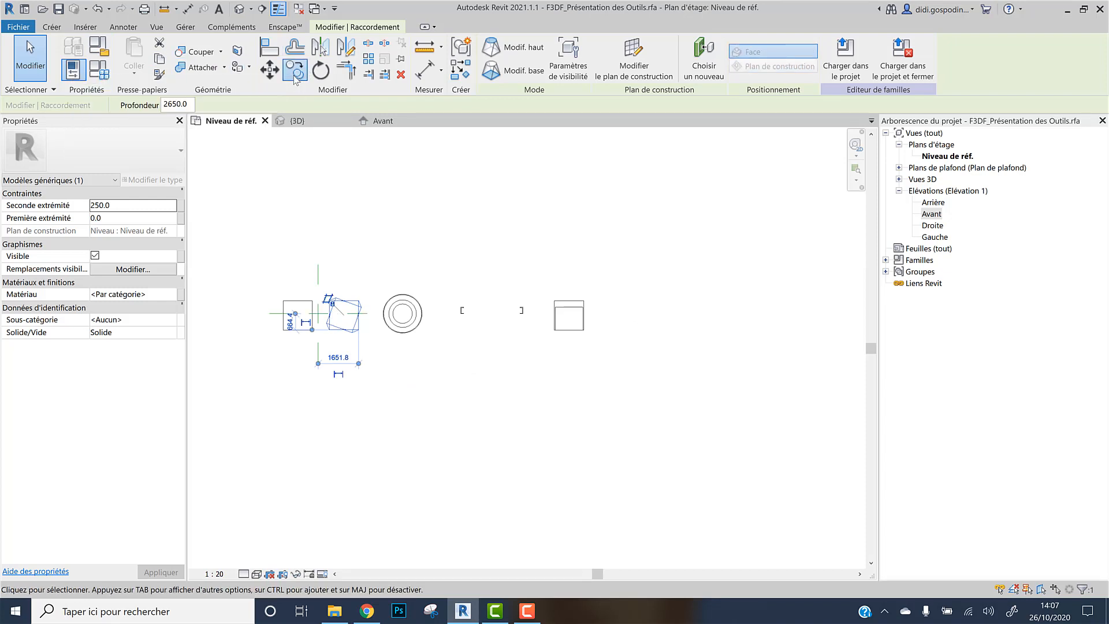
{"action": "left_click", "coordinate": [269, 69]}
{"action": "key", "text": "c"}
{"action": "key", "text": "o"}
{"action": "left_click", "coordinate": [341, 250]}
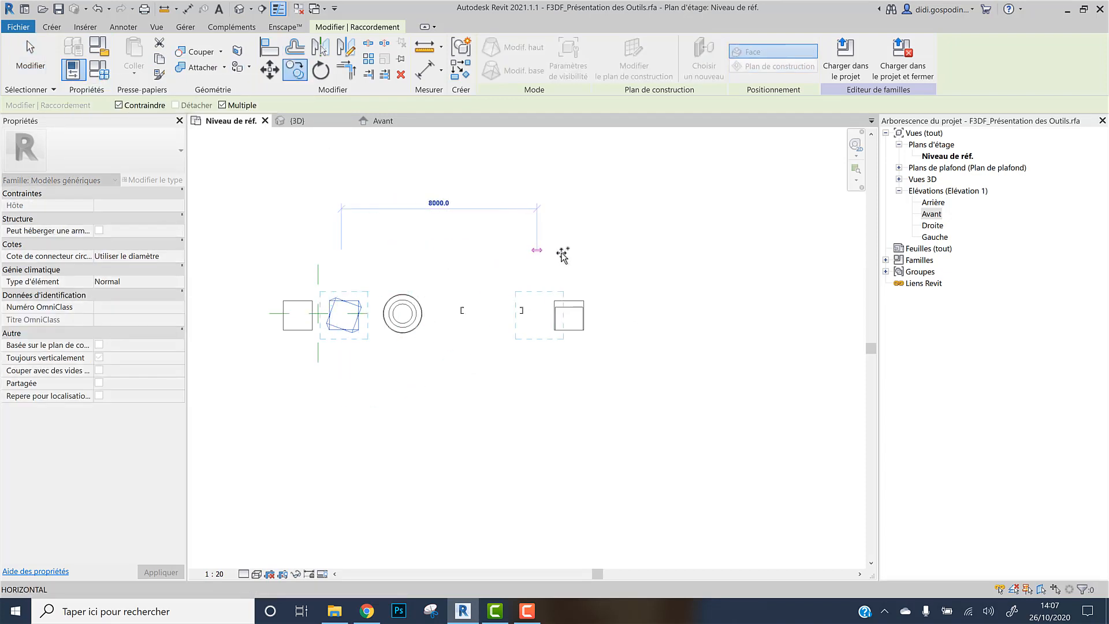
{"action": "left_click", "coordinate": [630, 258]}
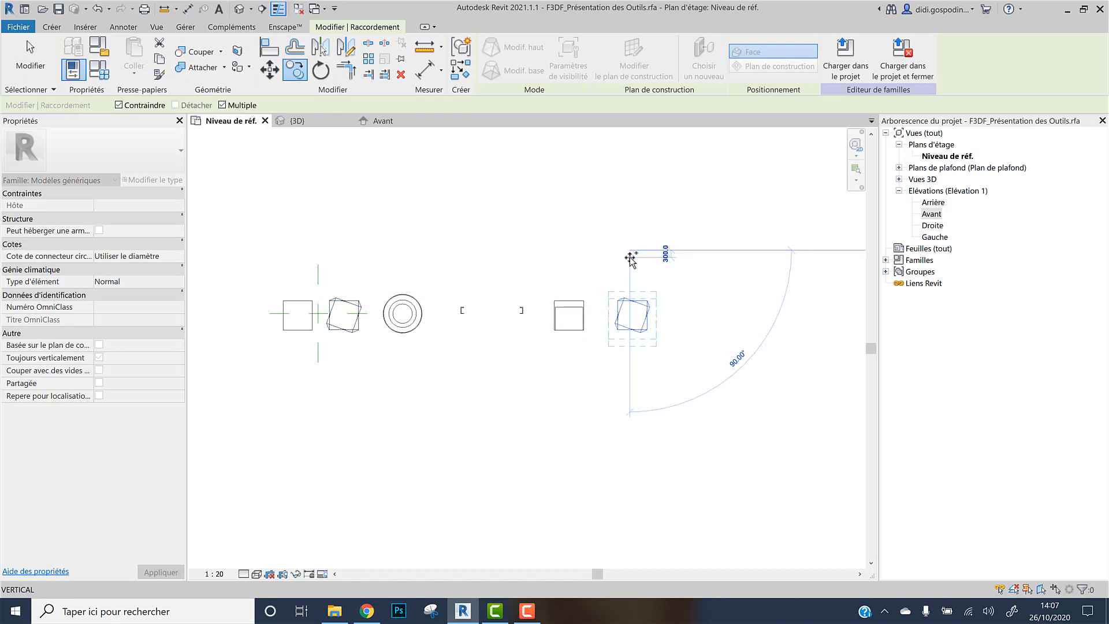
{"action": "key", "text": "Escape"}
{"action": "key", "text": "Escape"}
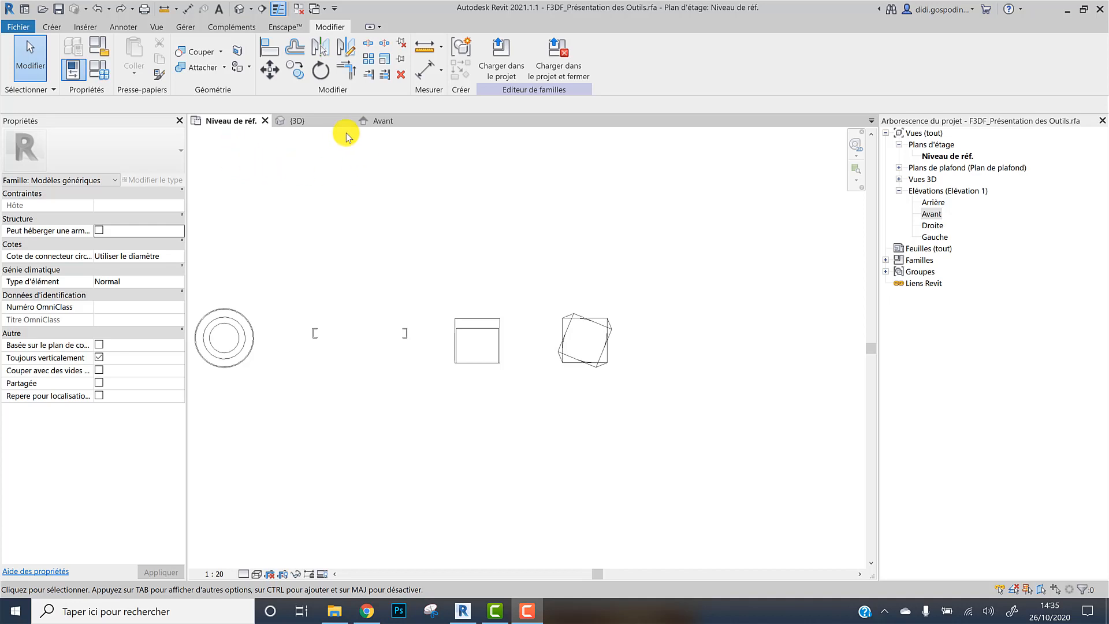
In the 3D view, start a Void Blend and set its base work plane to the bottom face of the rotated blend
{"action": "left_click", "coordinate": [316, 125]}
{"action": "scroll", "coordinate": [631, 272], "scroll_direction": "up", "scroll_amount": 2}
{"action": "scroll", "coordinate": [647, 294], "scroll_direction": "down", "scroll_amount": 5}
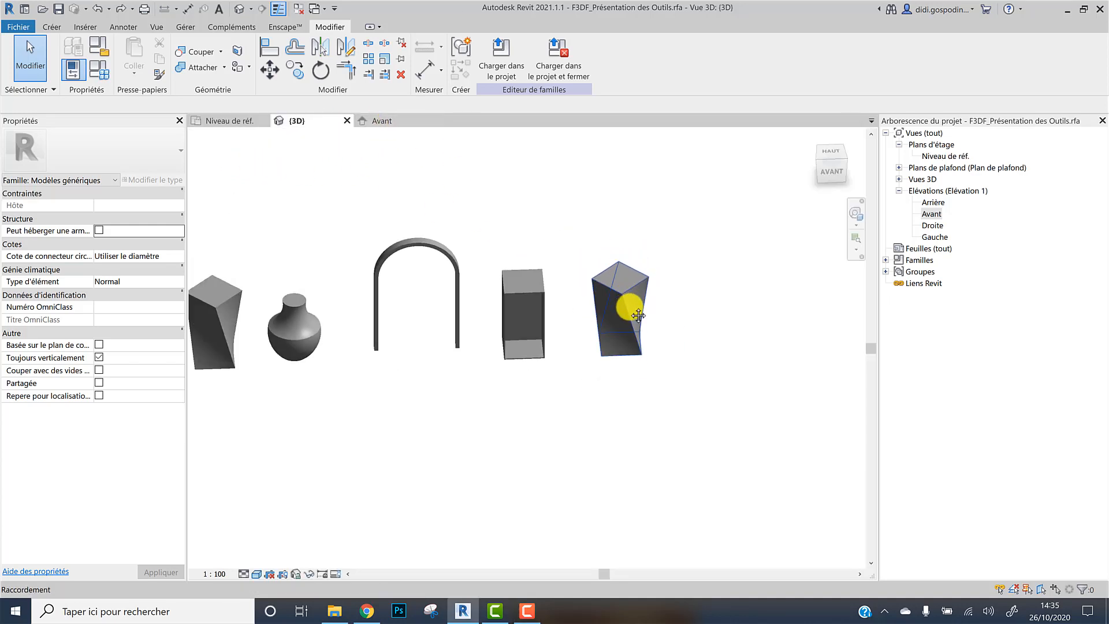
{"action": "middle_click_drag", "start_coordinate": [637, 314], "coordinate": [616, 336]}
{"action": "left_click", "coordinate": [52, 27]}
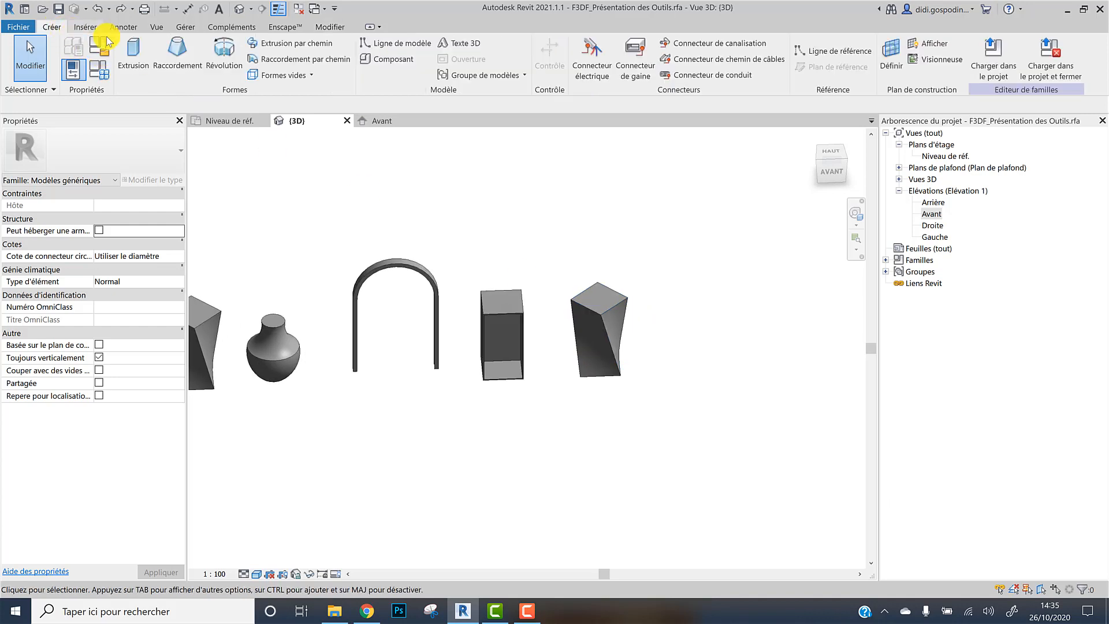
{"action": "left_click", "coordinate": [289, 75]}
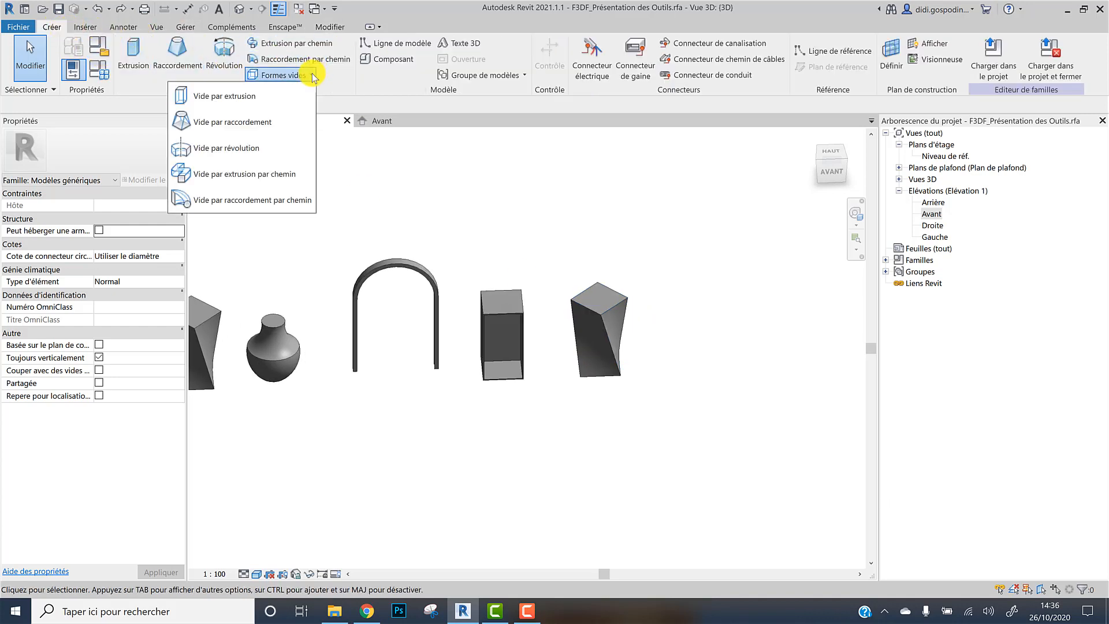
{"action": "left_click", "coordinate": [248, 123]}
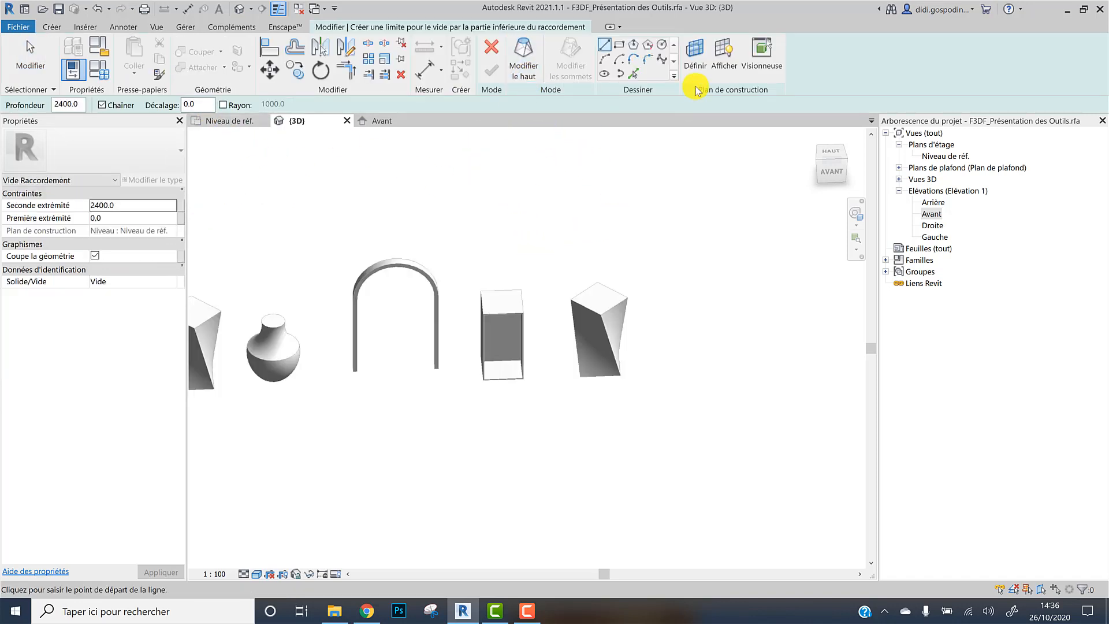
{"action": "left_click", "coordinate": [697, 53]}
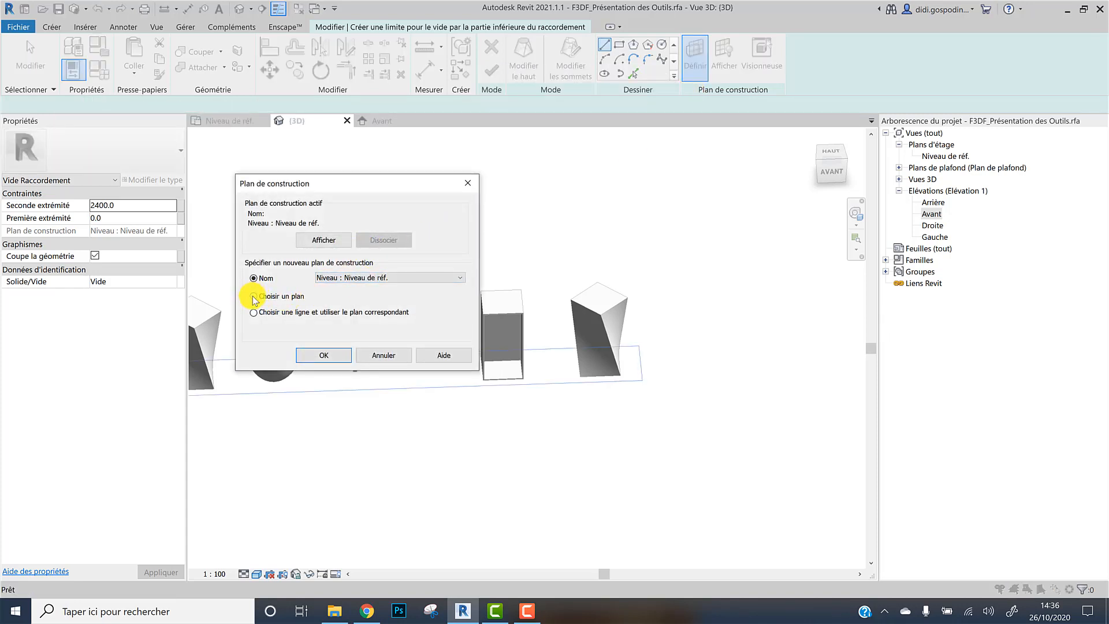
{"action": "left_click", "coordinate": [321, 354]}
{"action": "scroll", "coordinate": [625, 380], "scroll_direction": "up", "scroll_amount": 2}
{"action": "middle_click_drag", "start_coordinate": [611, 417], "coordinate": [579, 221], "text": "shift"}
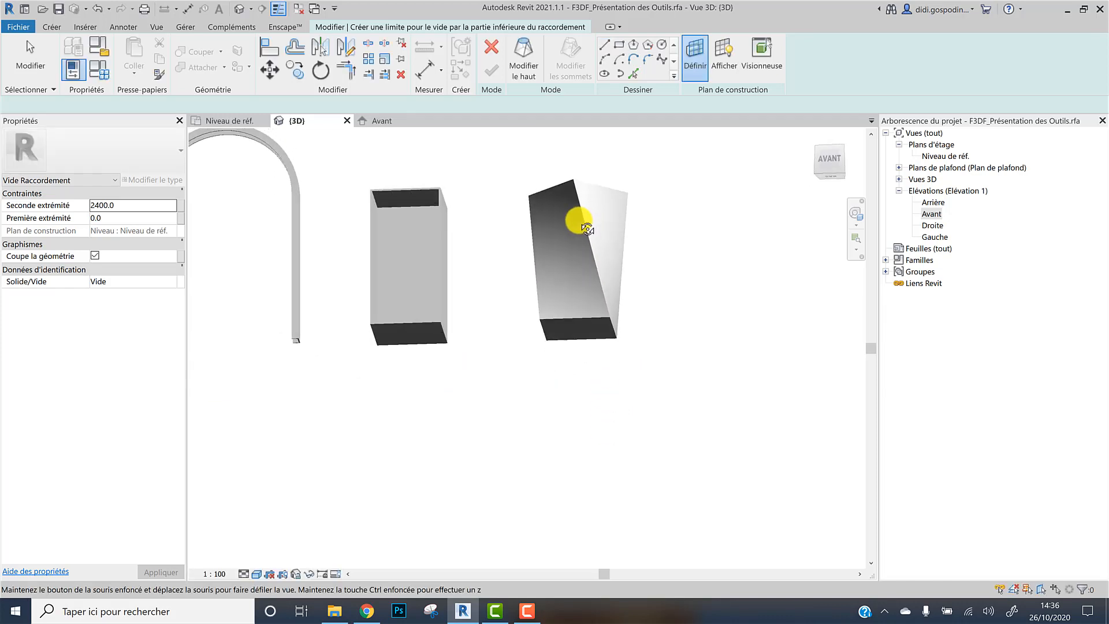
{"action": "scroll", "coordinate": [576, 303], "scroll_direction": "up", "scroll_amount": 3}
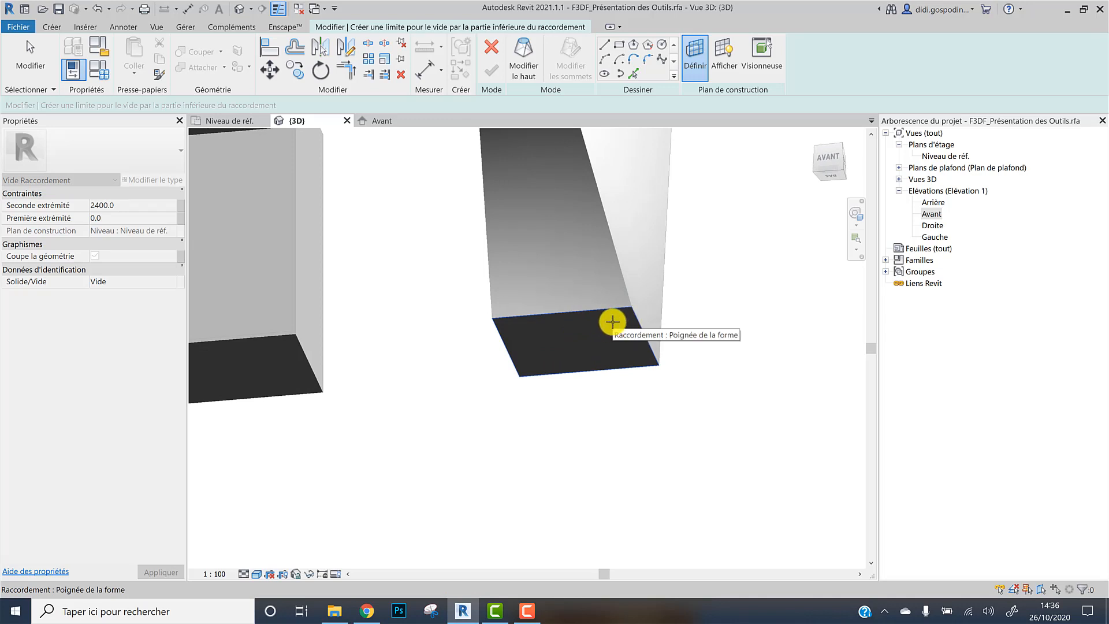
{"action": "left_click", "coordinate": [613, 322]}
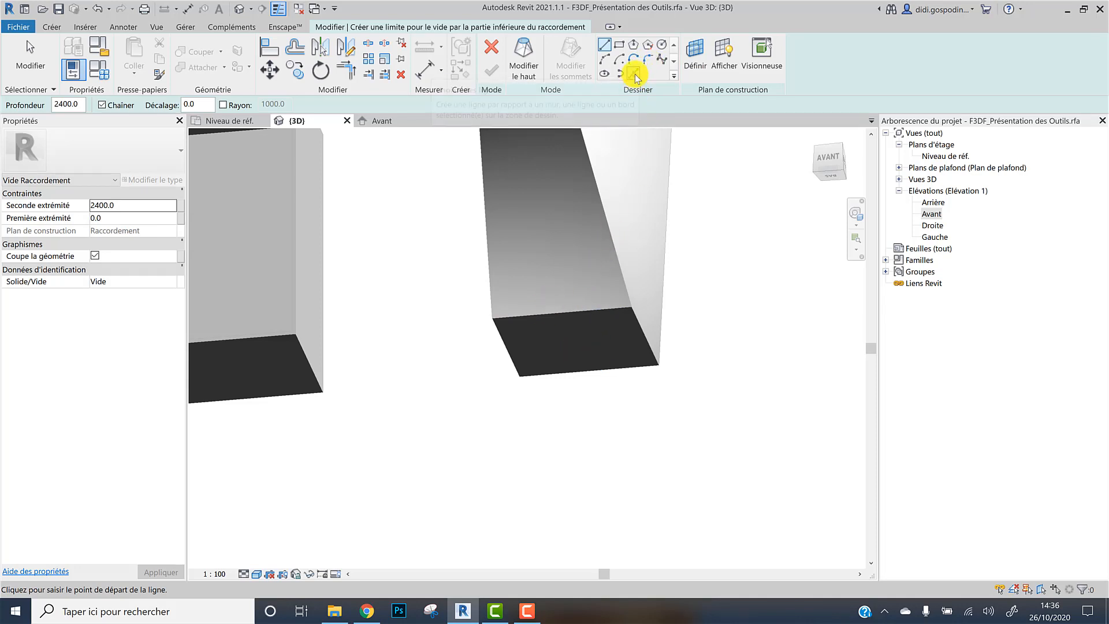
Pick the four bottom edges of the rotated blend with a 100 mm offset to form the void's base profile
{"action": "left_click", "coordinate": [635, 73]}
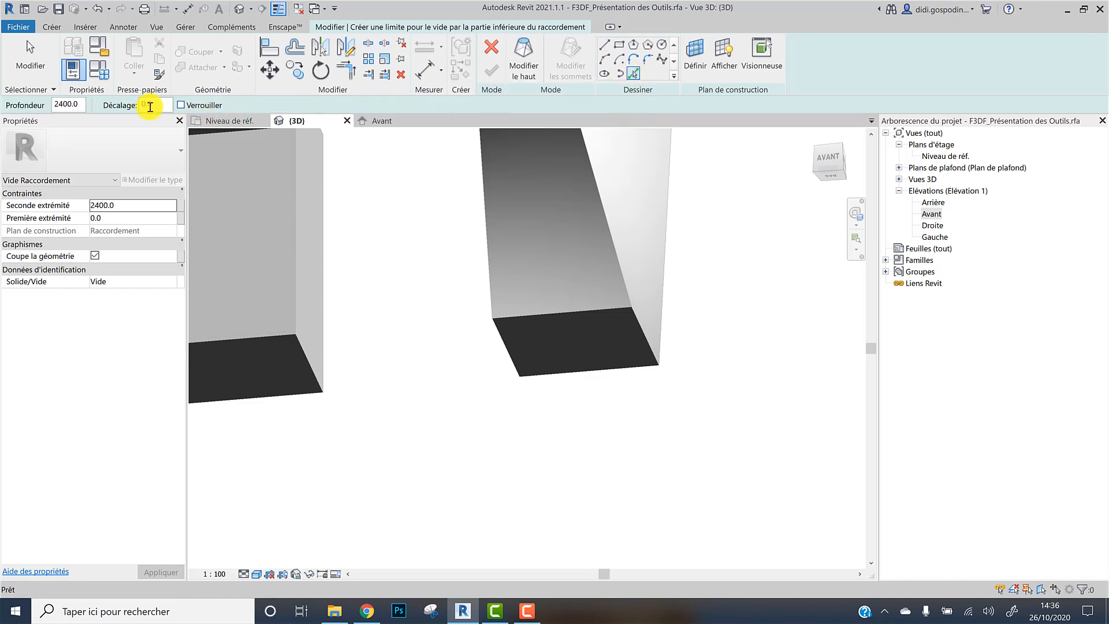
{"action": "type", "text": "10"}
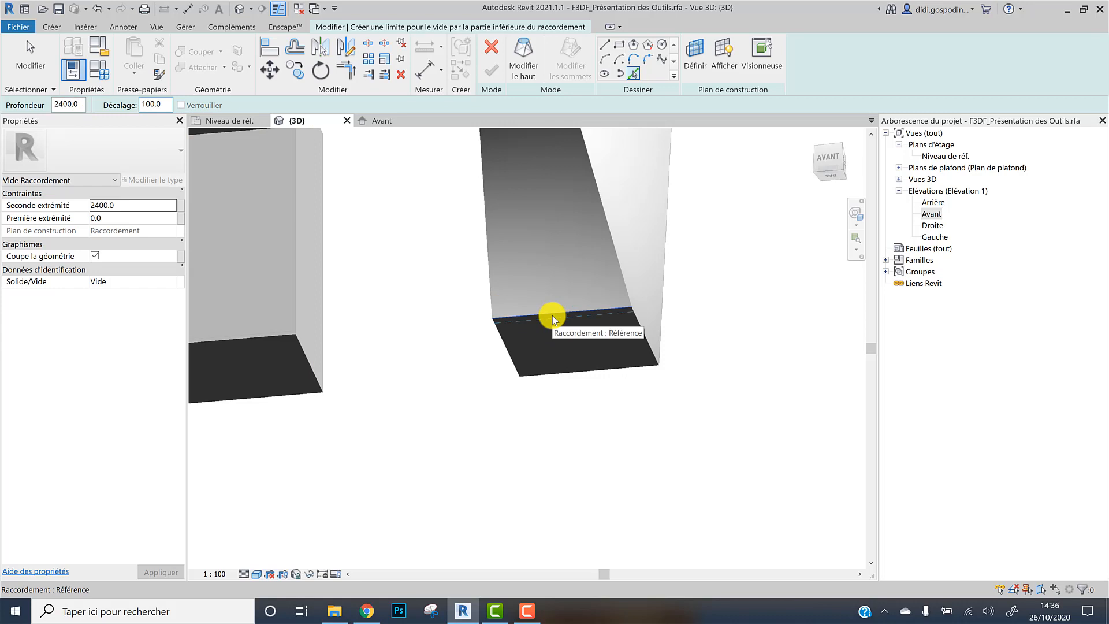
{"action": "left_click", "coordinate": [552, 316]}
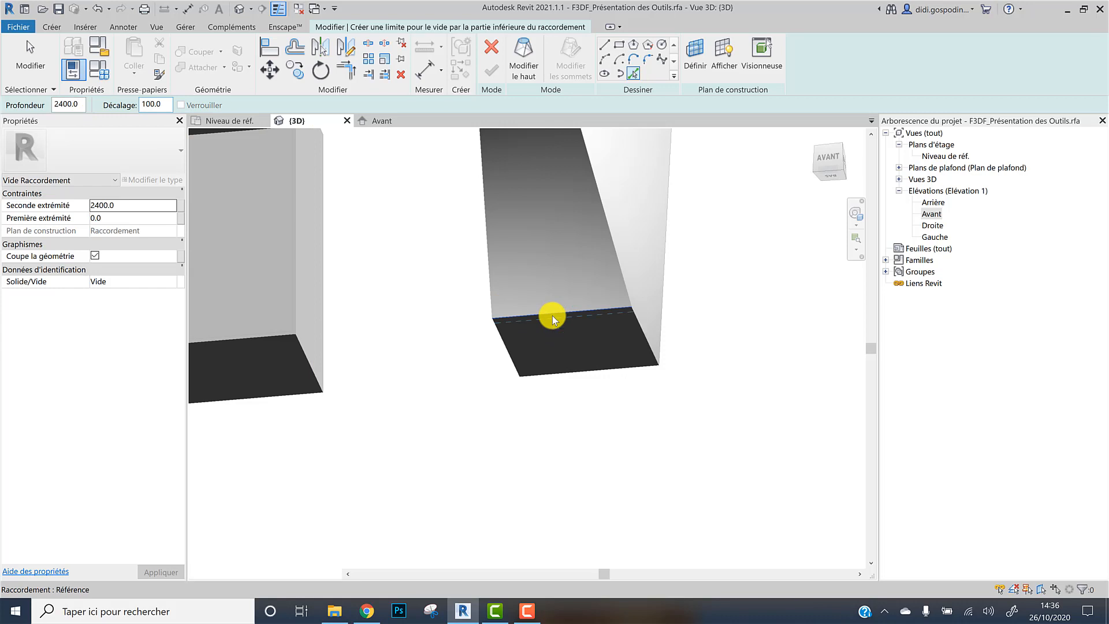
{"action": "left_click", "coordinate": [508, 343]}
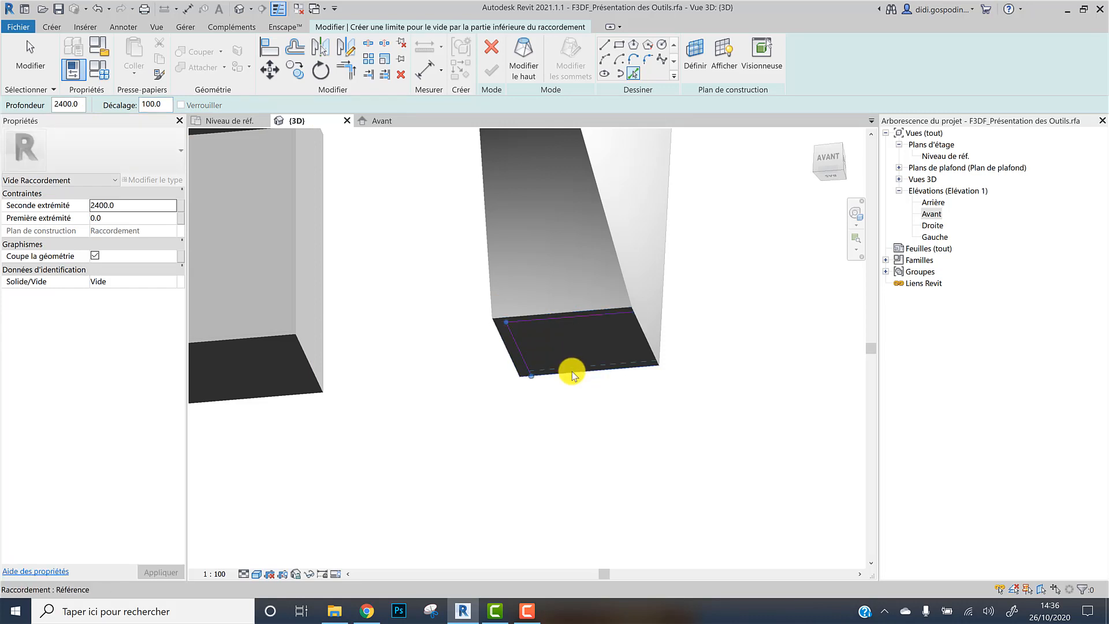
{"action": "left_click", "coordinate": [571, 372]}
{"action": "left_click", "coordinate": [638, 327]}
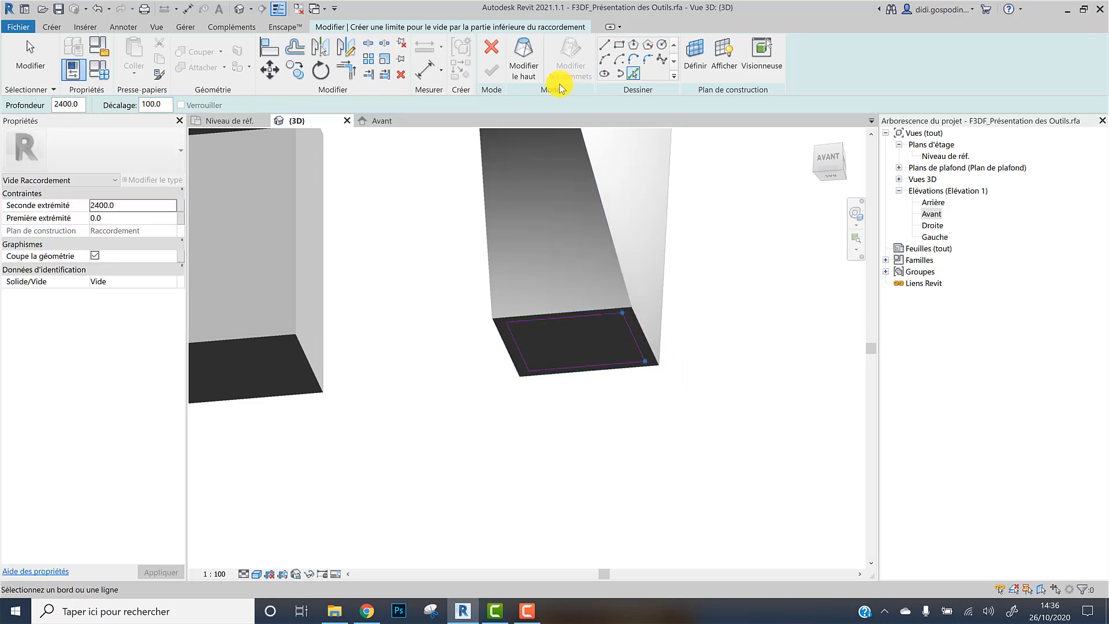
Switch to editing the void's top profile and set its work plane to the blend's top face
{"action": "left_click", "coordinate": [524, 64]}
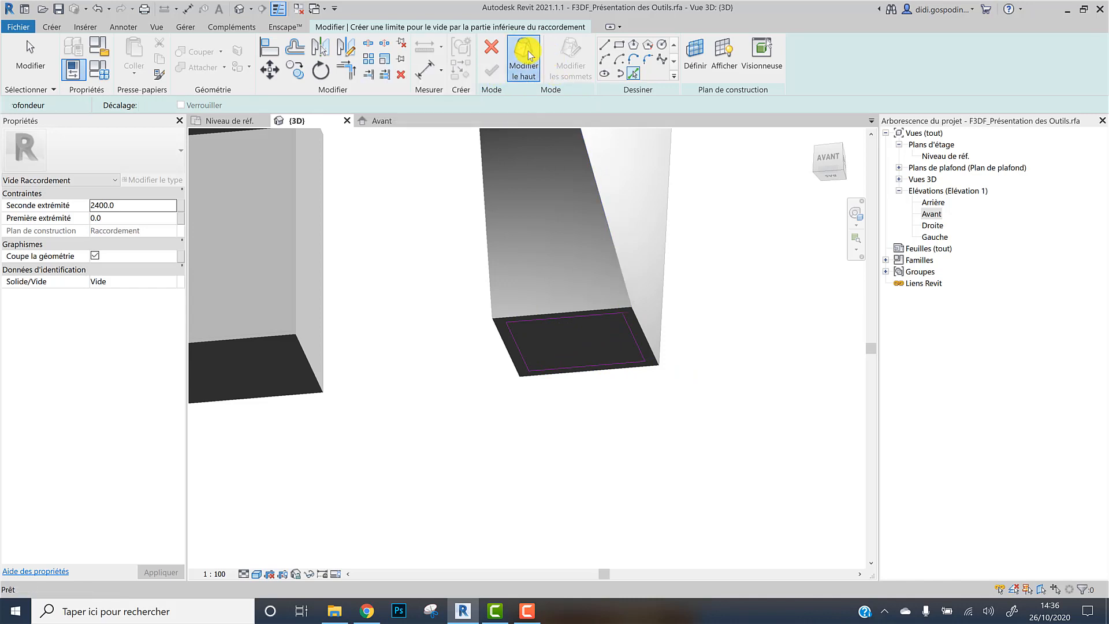
{"action": "left_click", "coordinate": [688, 55]}
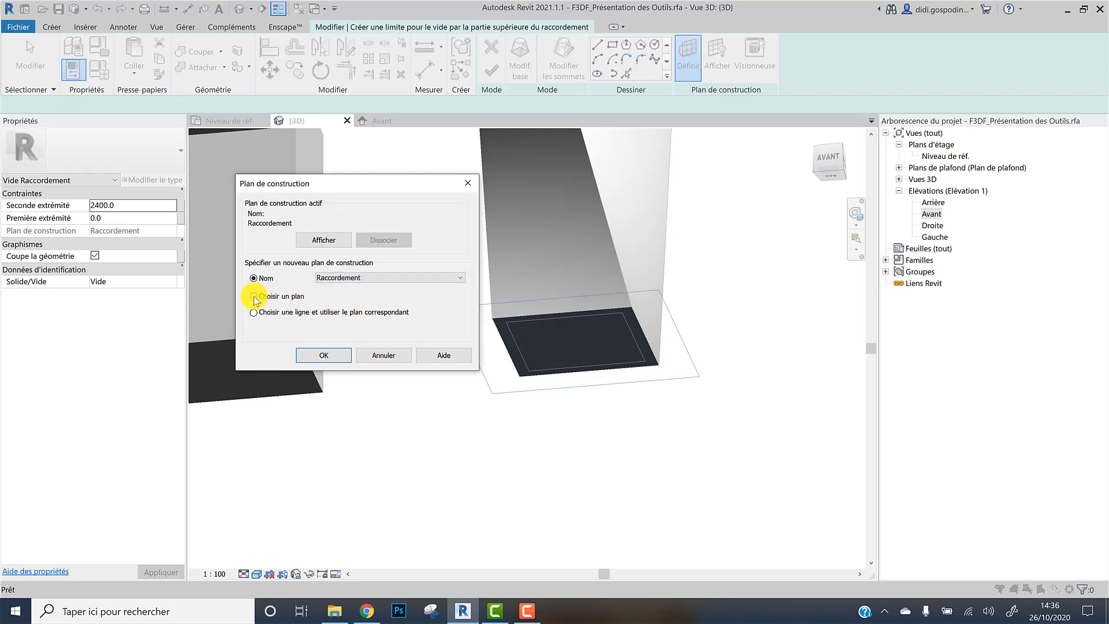
{"action": "left_click", "coordinate": [315, 360]}
{"action": "scroll", "coordinate": [655, 271], "scroll_direction": "down", "scroll_amount": 3}
{"action": "middle_click_drag", "start_coordinate": [658, 193], "coordinate": [564, 279]}
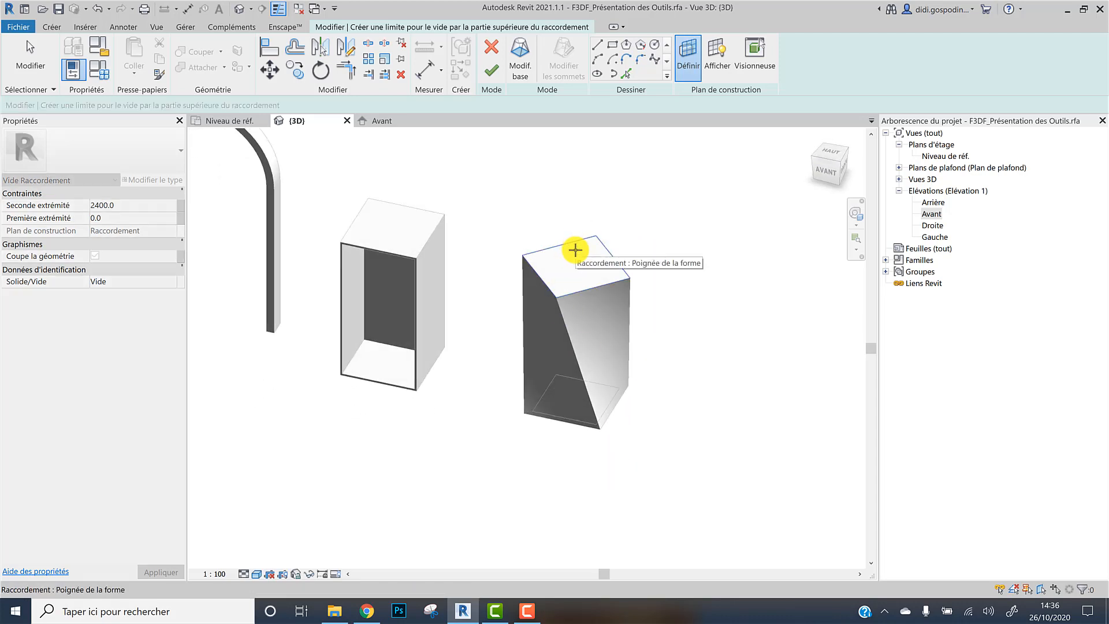
Pick the four top edges of the rotated blend with a 100 mm offset to form the void's top profile
{"action": "left_click", "coordinate": [627, 74]}
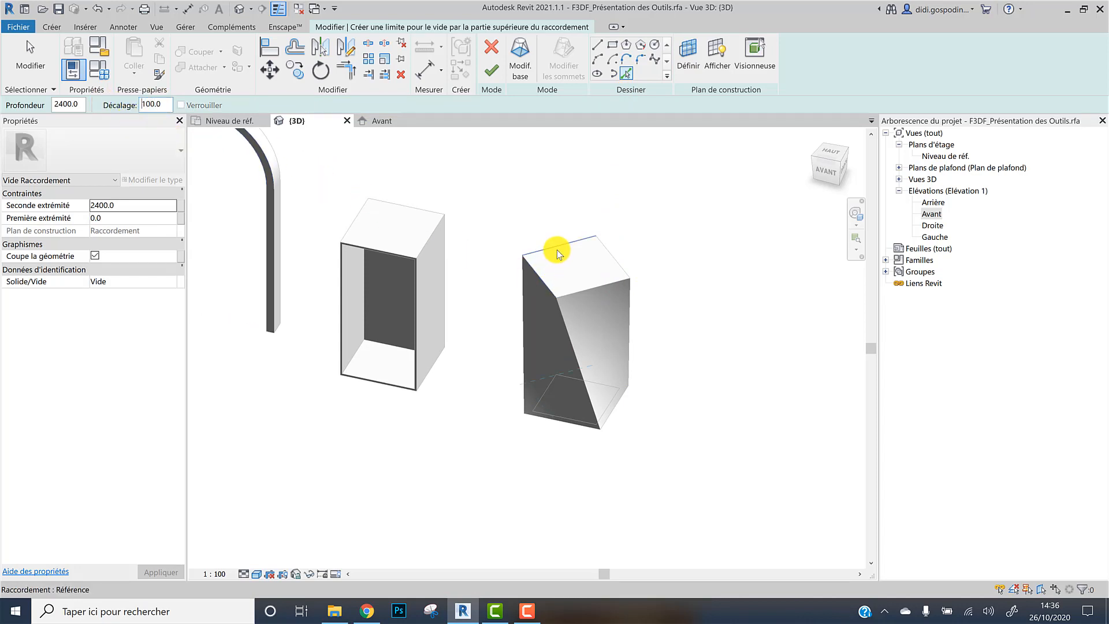
{"action": "middle_click_drag", "start_coordinate": [557, 253], "coordinate": [747, 210], "text": "shift"}
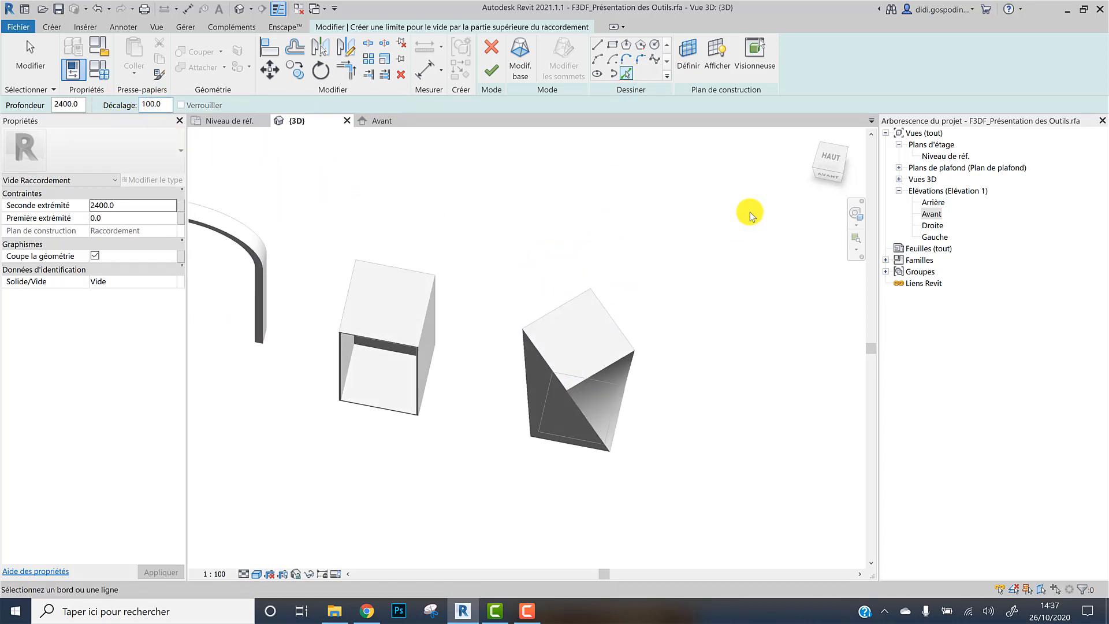
{"action": "left_click", "coordinate": [828, 159]}
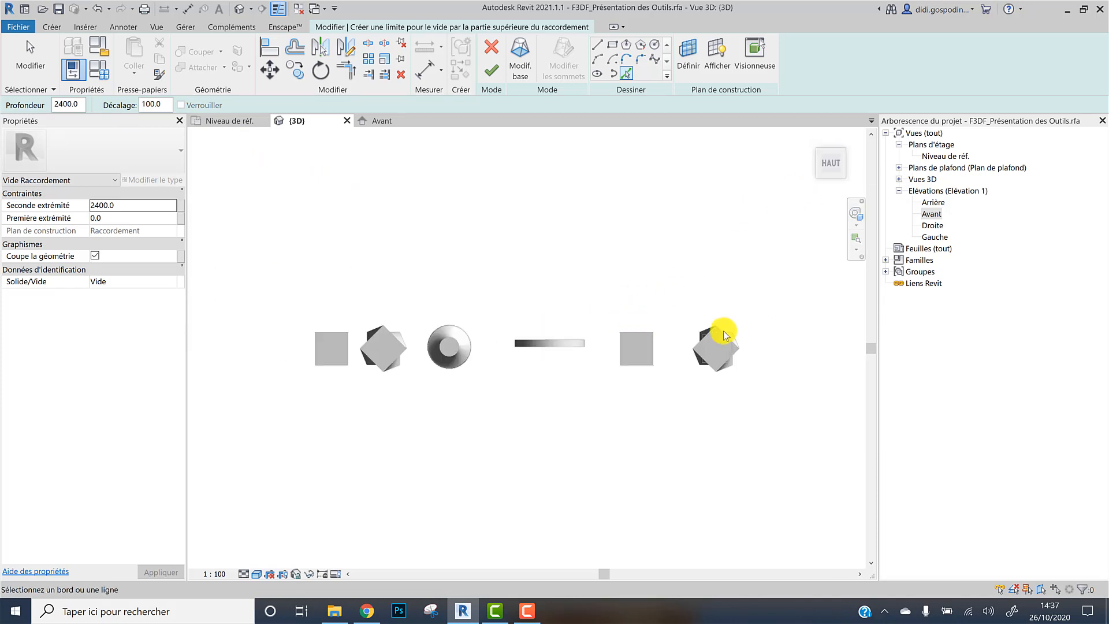
{"action": "scroll", "coordinate": [709, 349], "scroll_direction": "up", "scroll_amount": 3}
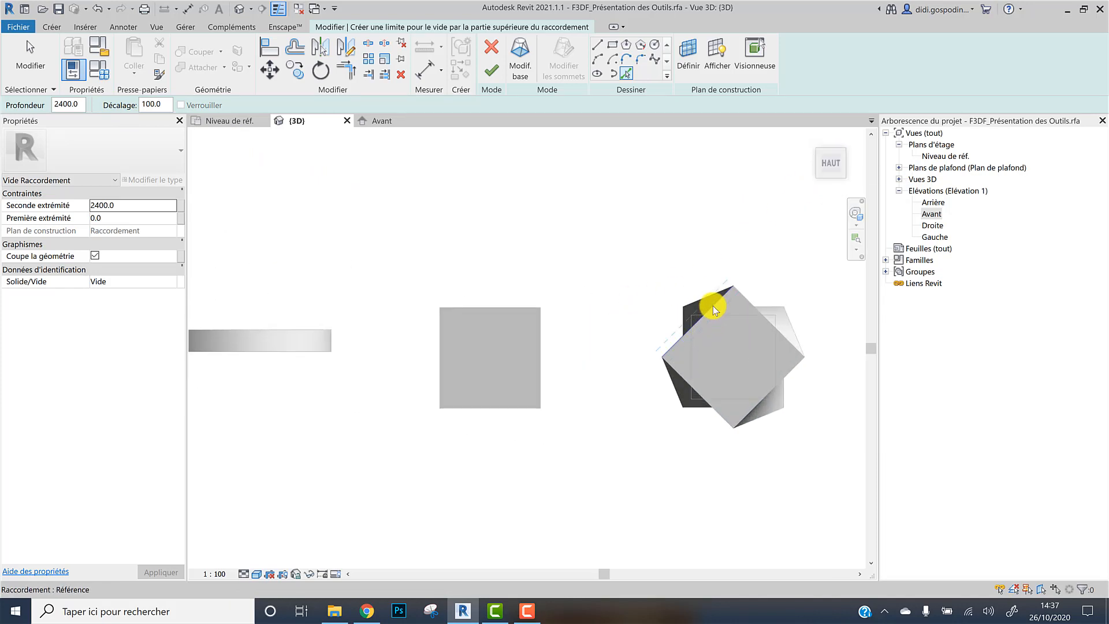
{"action": "left_click", "coordinate": [716, 311]}
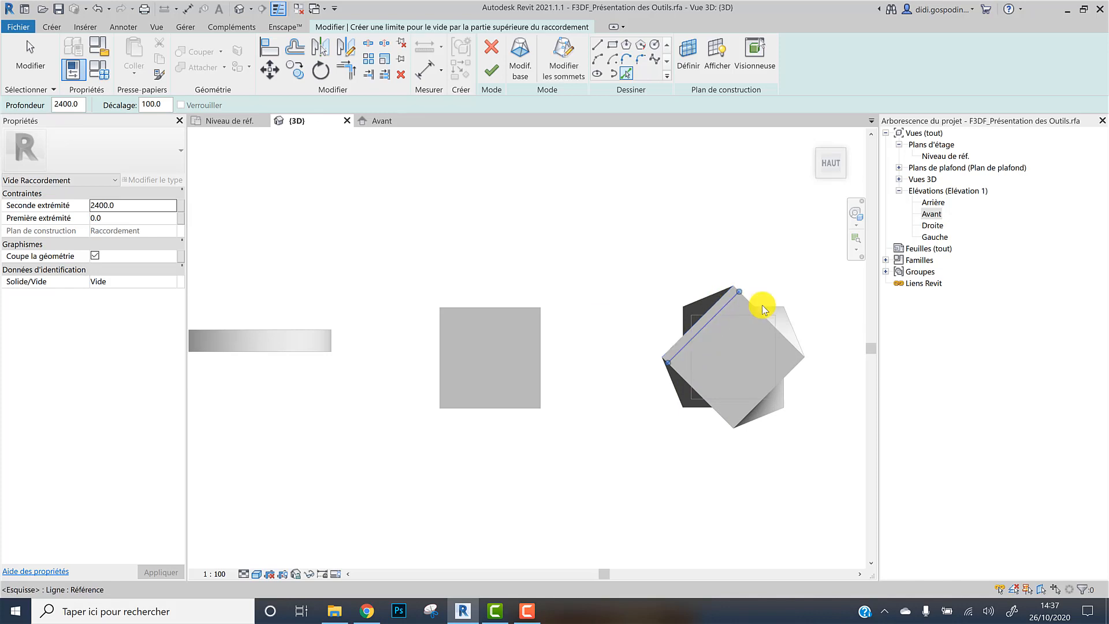
{"action": "left_click", "coordinate": [753, 313]}
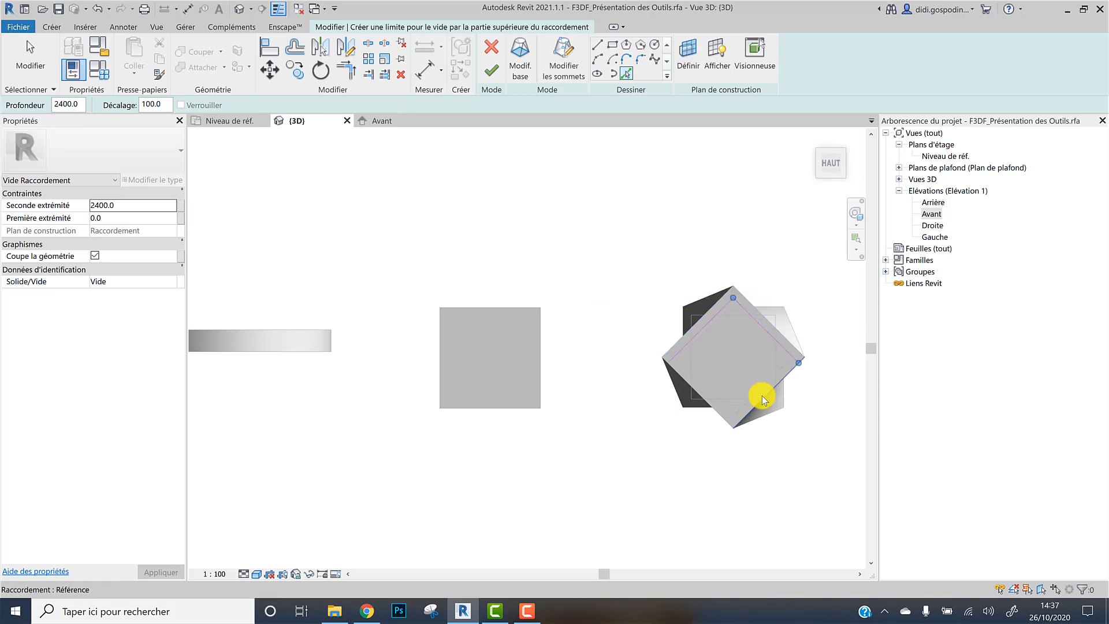
{"action": "left_click", "coordinate": [761, 397]}
{"action": "left_click", "coordinate": [693, 386]}
{"action": "left_click", "coordinate": [102, 207]}
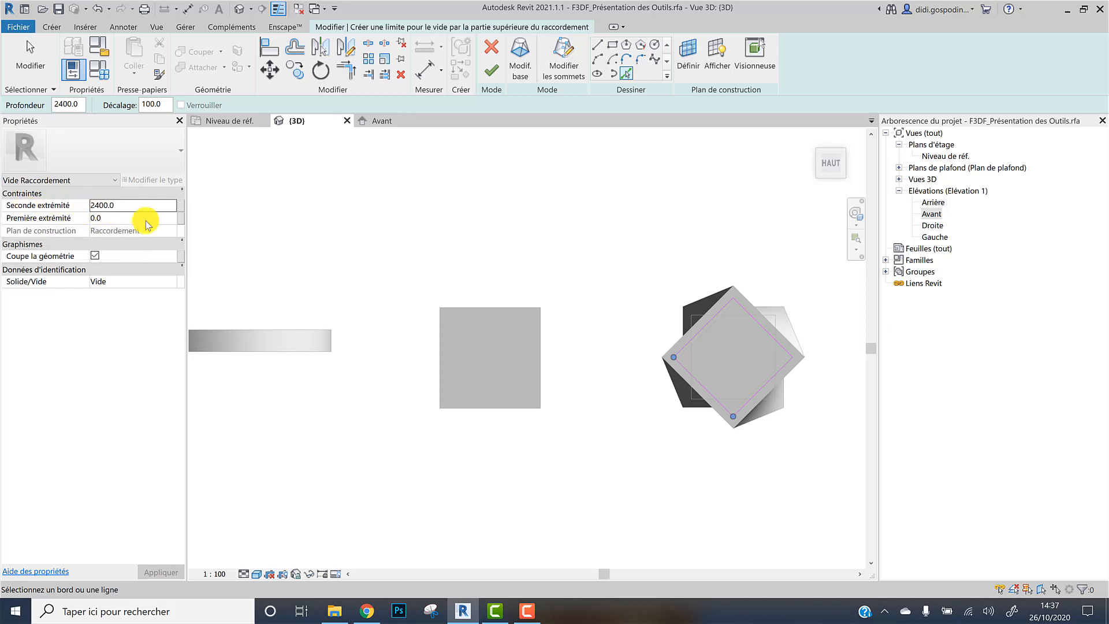
Finish the void blend and close the save reminder without saving
{"action": "left_click", "coordinate": [234, 121]}
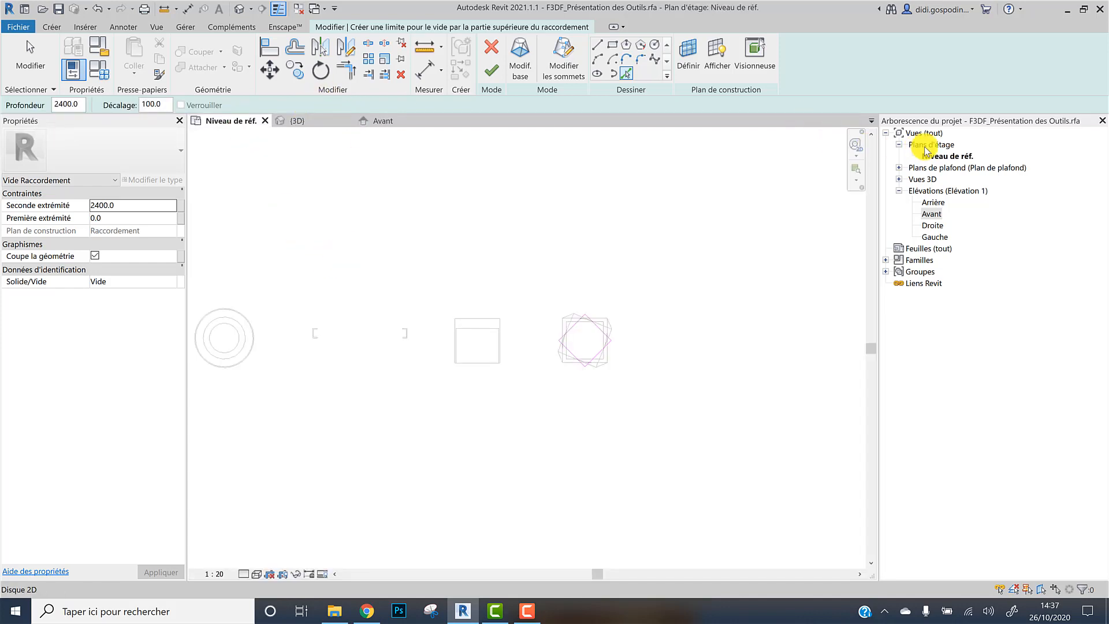
{"action": "double_click", "coordinate": [934, 213]}
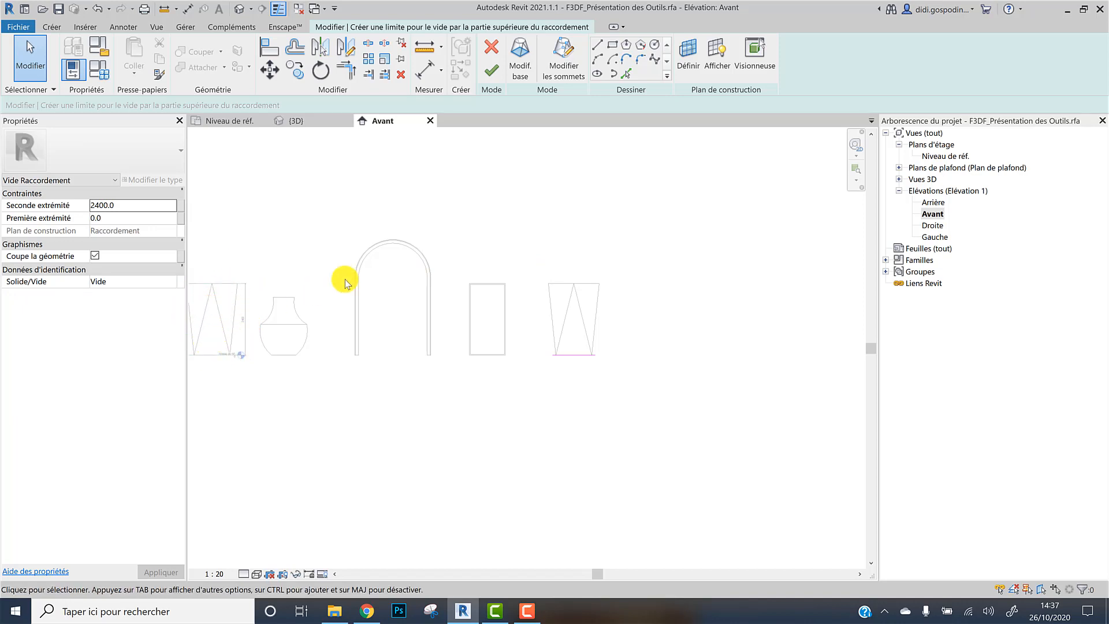
{"action": "left_click", "coordinate": [317, 120]}
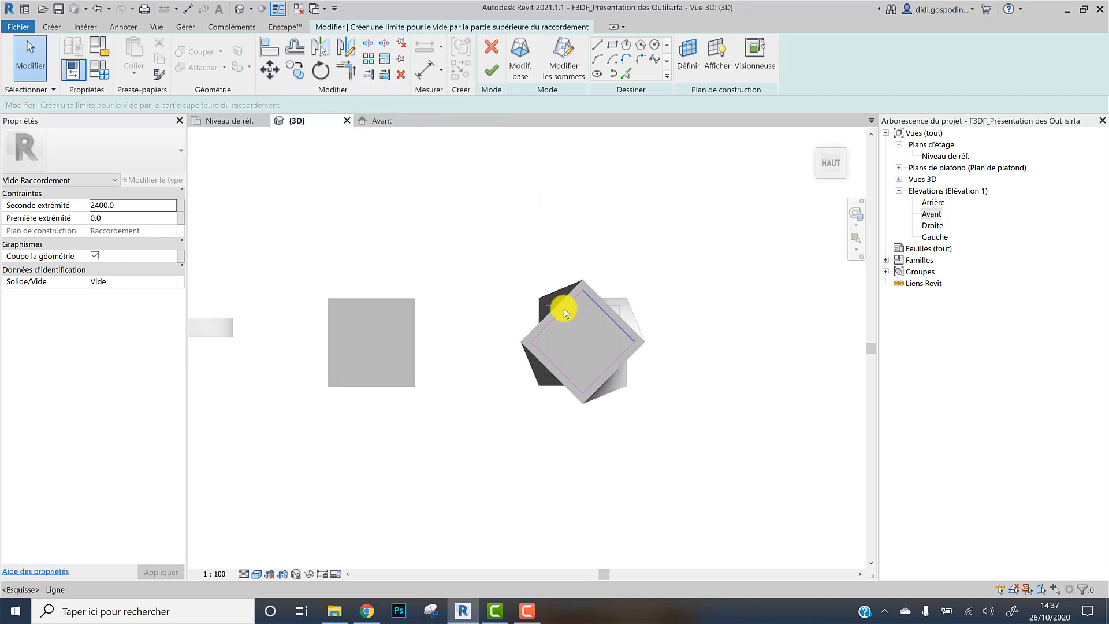
{"action": "left_click", "coordinate": [494, 79]}
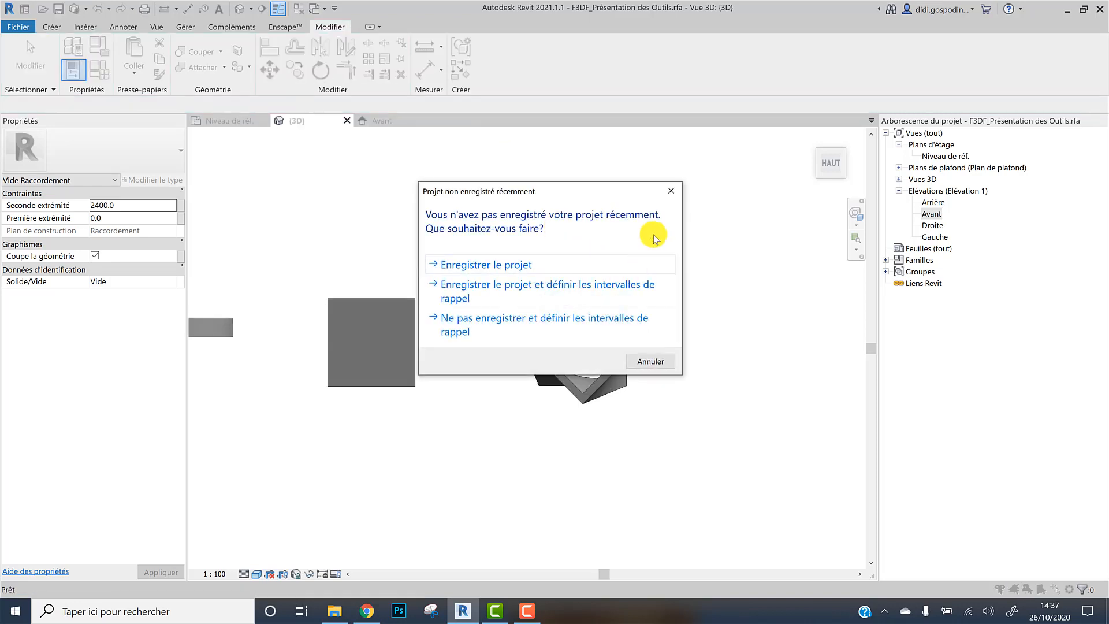
{"action": "left_click", "coordinate": [671, 193]}
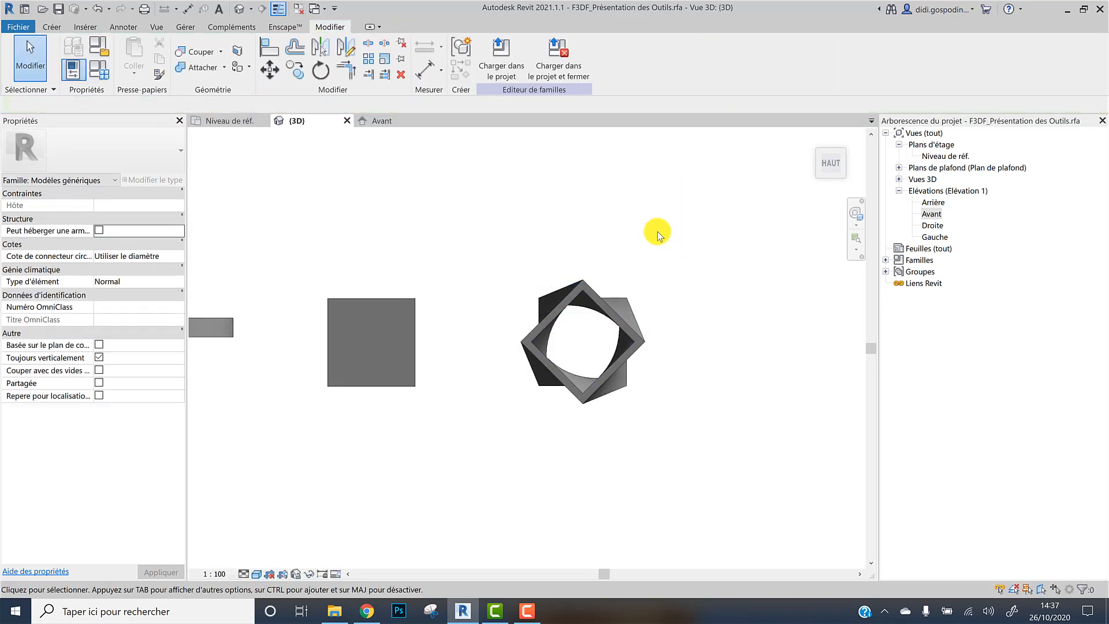
Inspect the hollowed rotated blend and the other shapes in the 3D view from several angles
{"action": "left_click", "coordinate": [221, 122]}
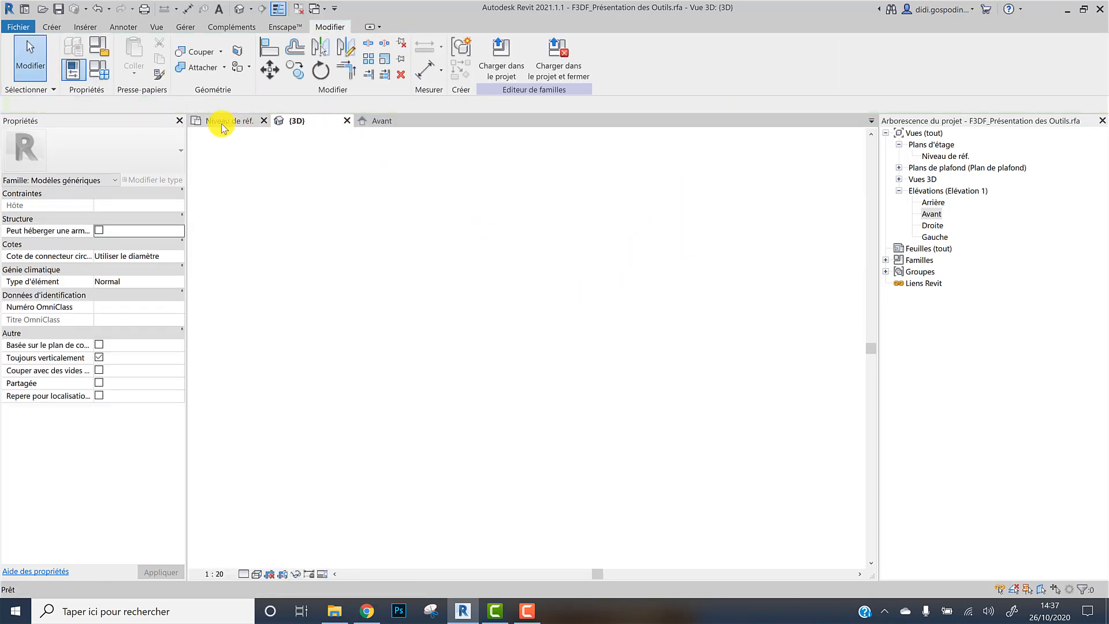
{"action": "left_click", "coordinate": [314, 122]}
{"action": "middle_click_drag", "start_coordinate": [588, 358], "coordinate": [597, 409], "text": "shift"}
{"action": "scroll", "coordinate": [597, 409], "scroll_direction": "down", "scroll_amount": 5}
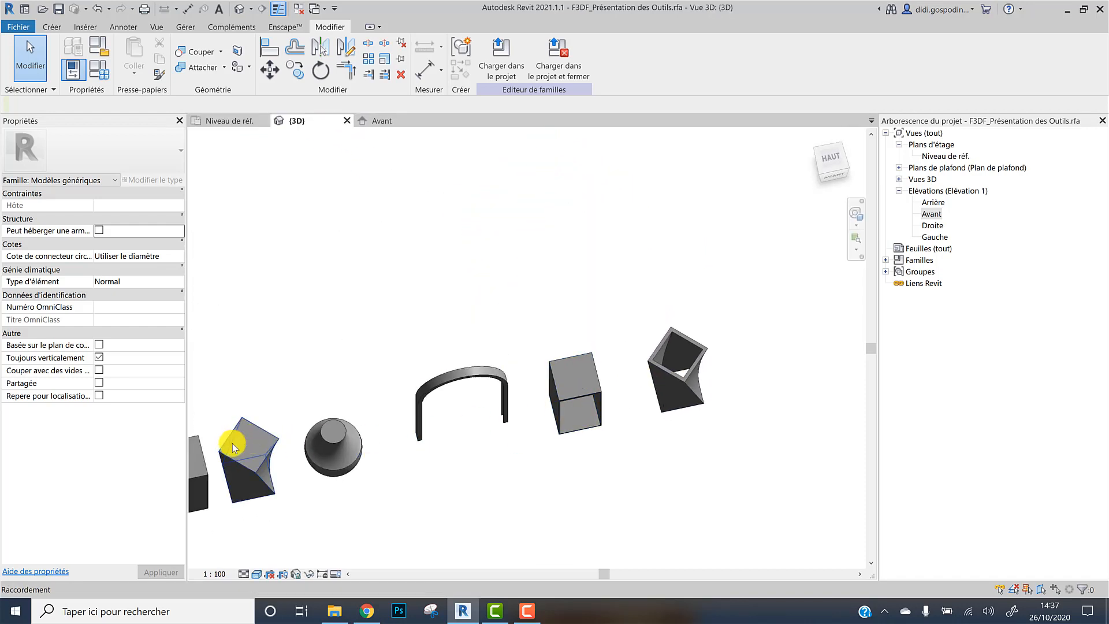
{"action": "scroll", "coordinate": [722, 375], "scroll_direction": "up", "scroll_amount": 3}
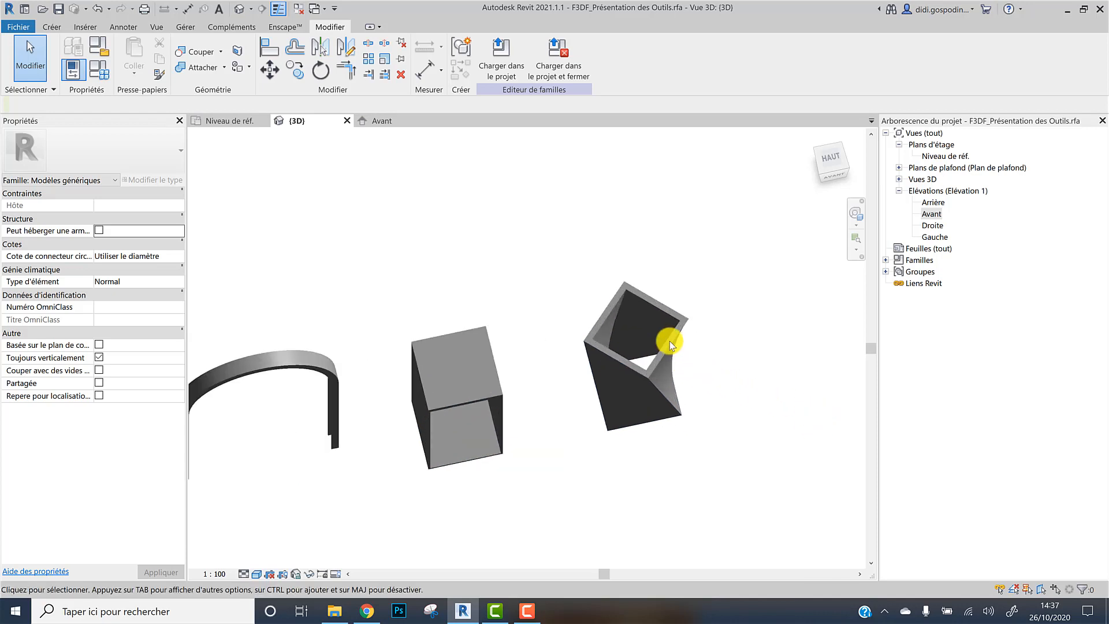
{"action": "left_click", "coordinate": [656, 315]}
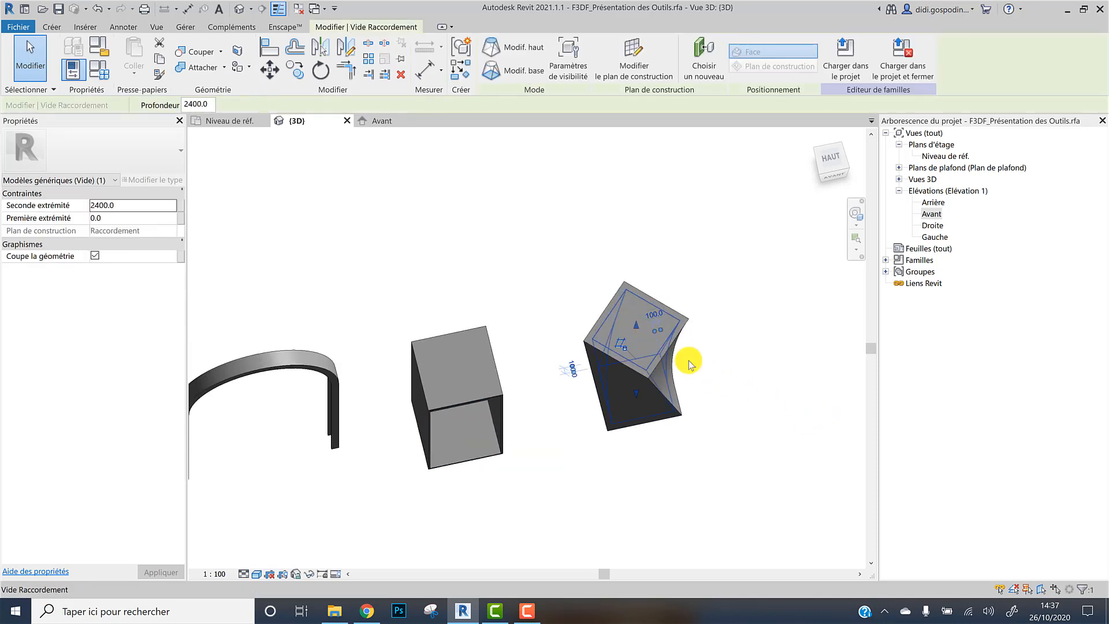
{"action": "middle_click_drag", "start_coordinate": [673, 396], "coordinate": [639, 287], "text": "shift"}
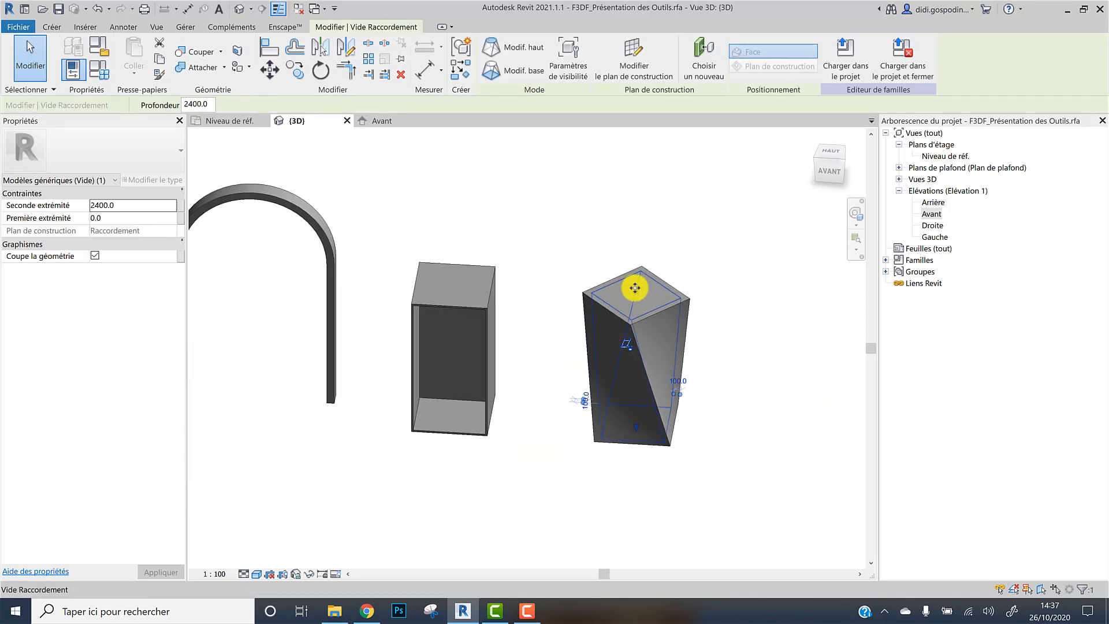
{"action": "left_click", "coordinate": [735, 324]}
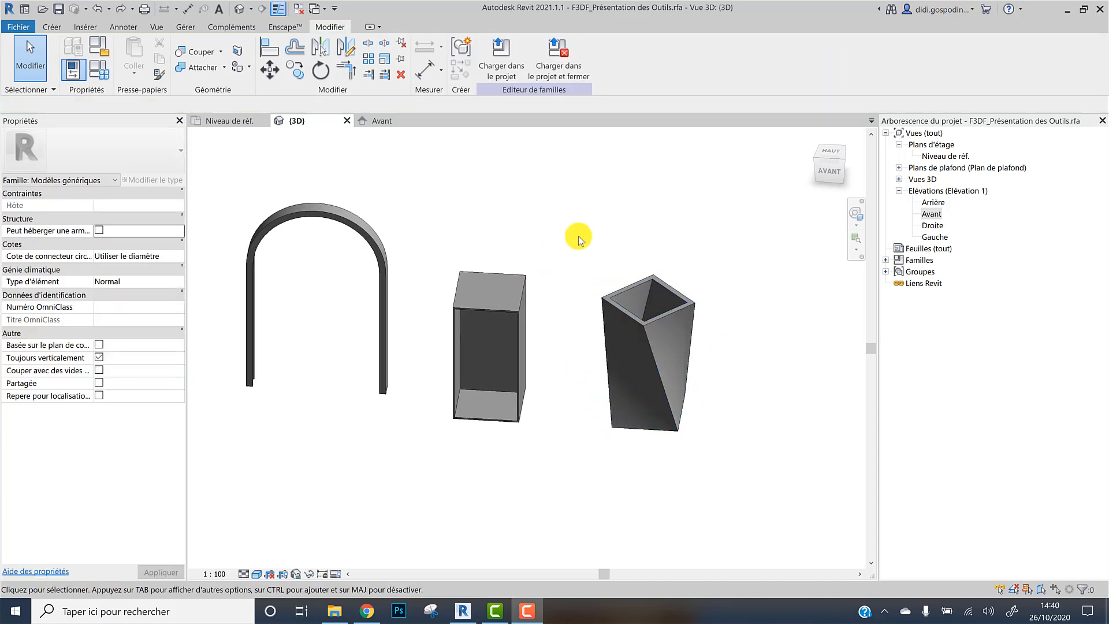
{"action": "scroll", "coordinate": [557, 251], "scroll_direction": "down", "scroll_amount": 2}
{"action": "scroll", "coordinate": [569, 254], "scroll_direction": "down", "scroll_amount": 2}
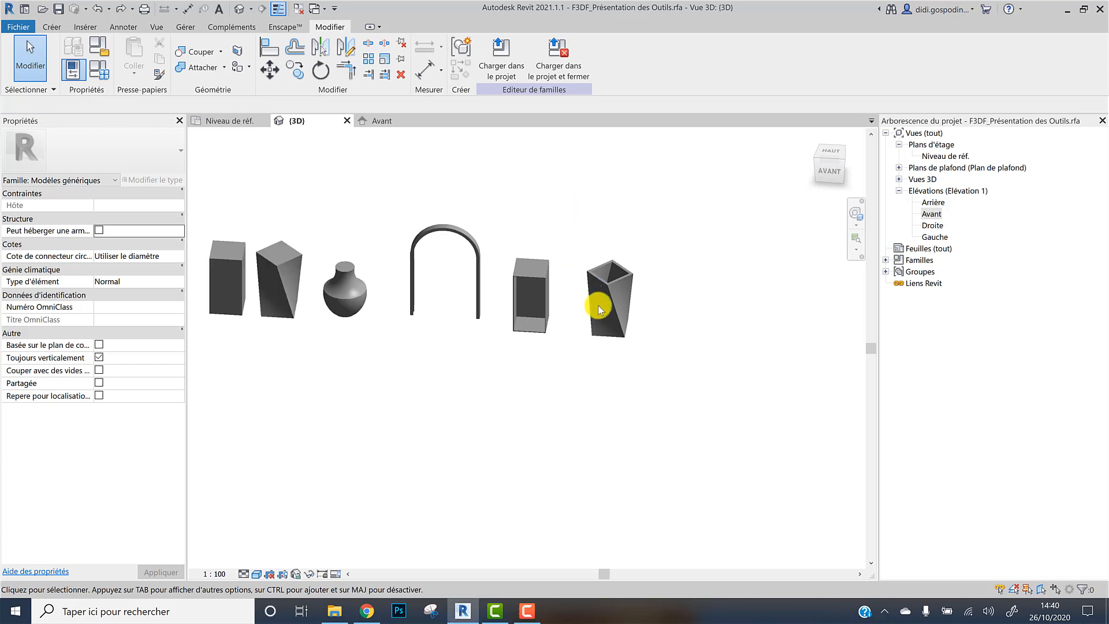
{"action": "middle_click_drag", "start_coordinate": [675, 311], "coordinate": [701, 395]}
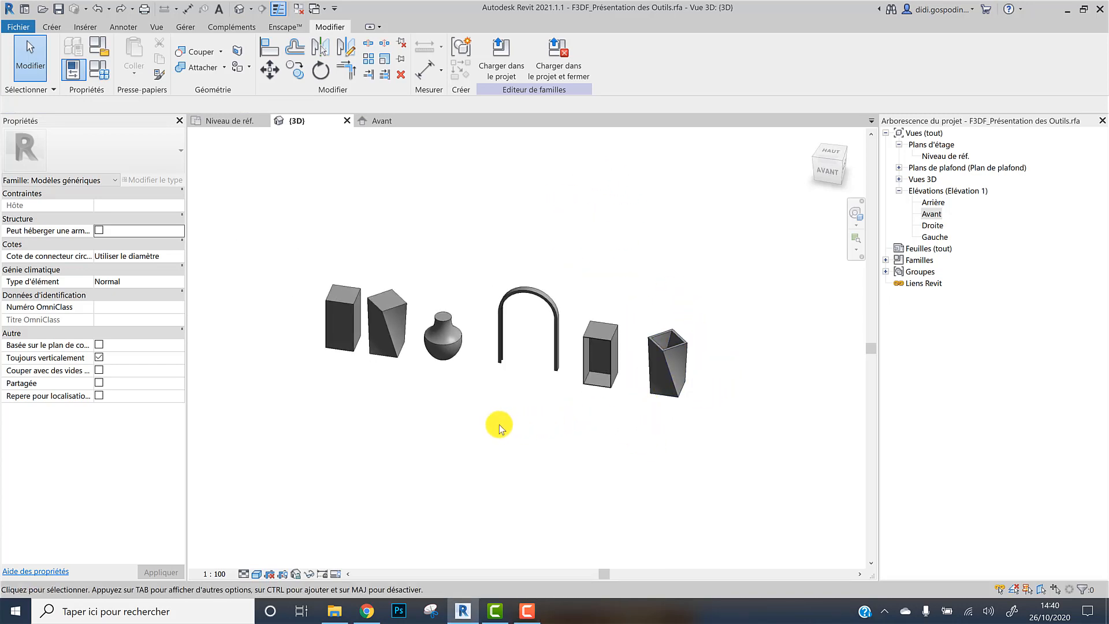